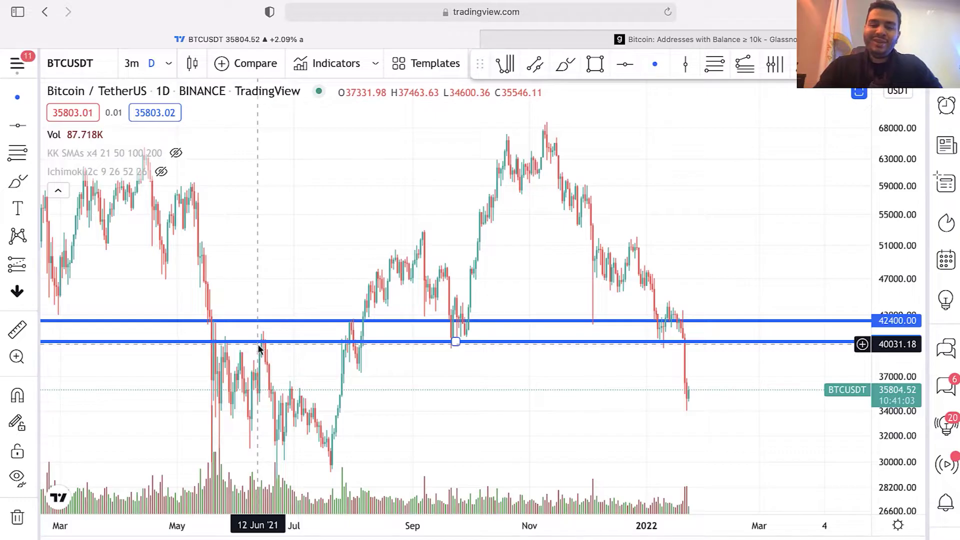
- Brush a wave through the April, July and November 2021 price swings, with arcs over both peaks and beneath the trough
scroll(303, 350, left, 5)
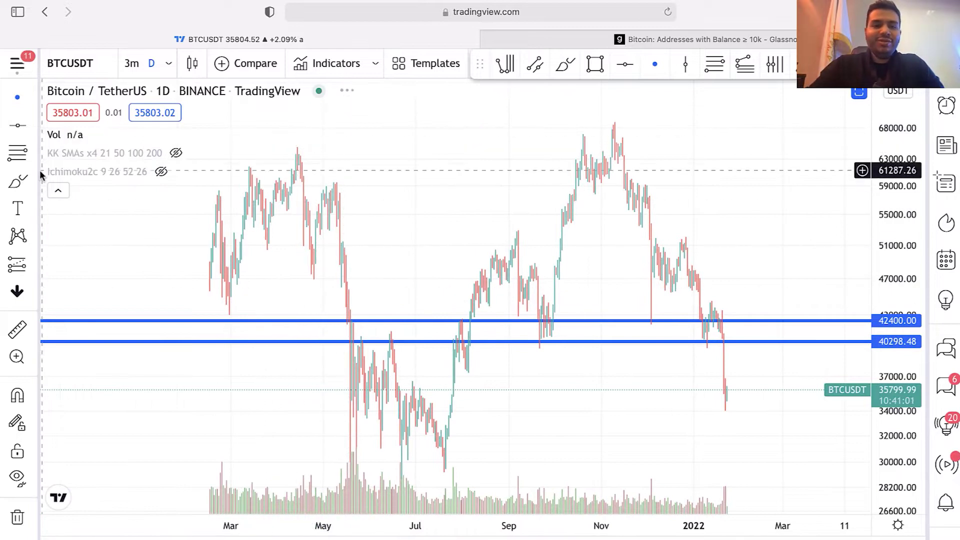
mouse_move(299, 134)
mouse_down()
mouse_move(315, 181)
mouse_move(387, 283)
mouse_move(538, 226)
mouse_move(613, 124)
mouse_move(703, 279)
mouse_move(766, 295)
mouse_up()
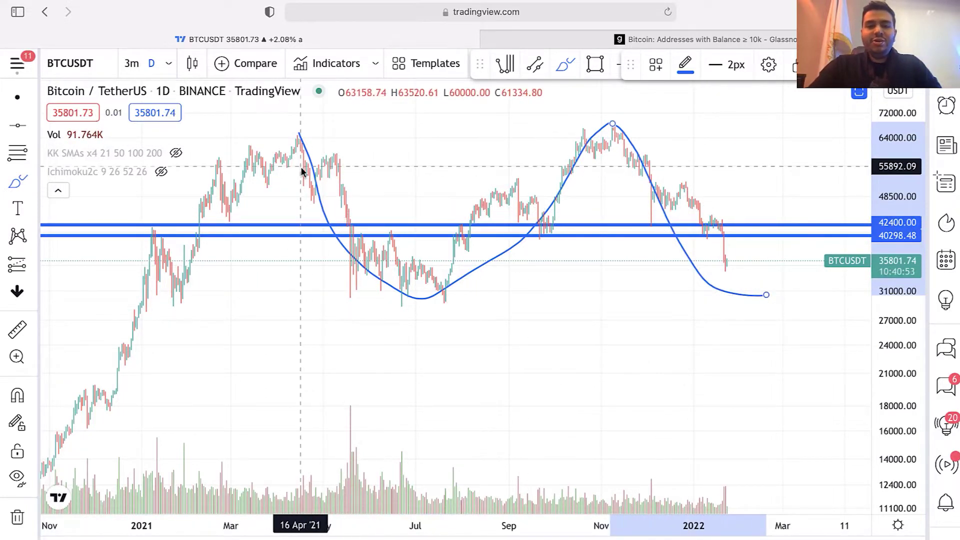
drag(262, 142, 334, 120)
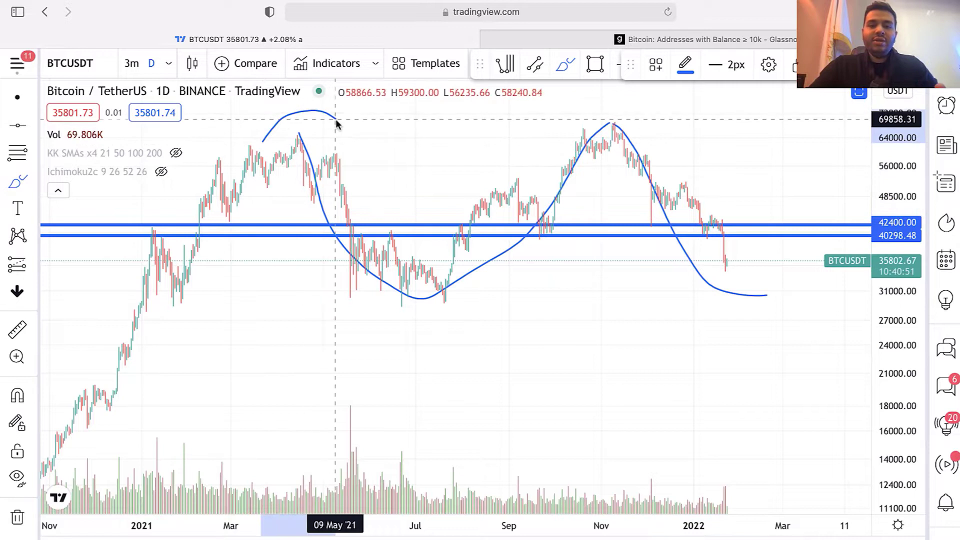
mouse_move(366, 299)
mouse_down()
mouse_move(506, 312)
mouse_move(554, 290)
mouse_up()
mouse_move(552, 139)
mouse_down()
mouse_move(588, 114)
mouse_move(682, 131)
mouse_up()
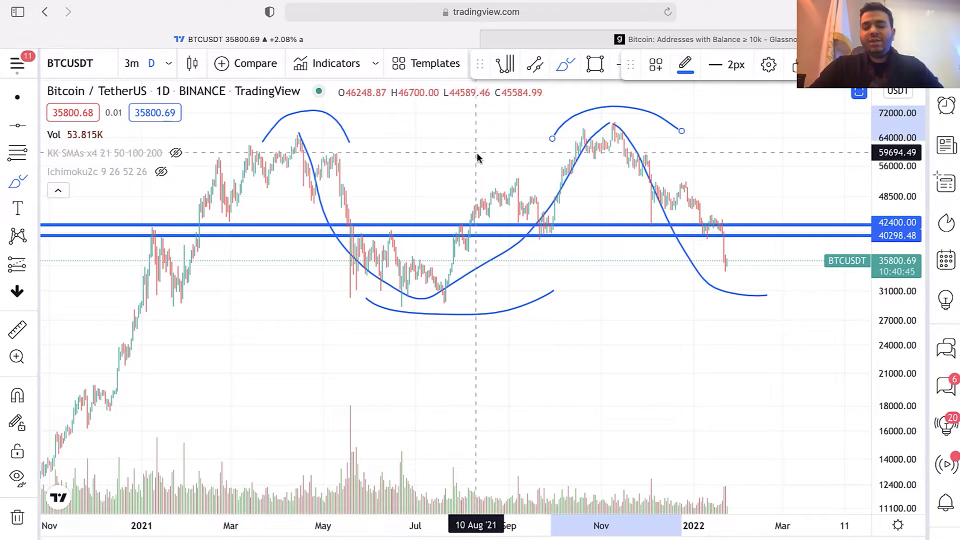
- Remove all drawings and brush a projected three-peak rise in the empty area from March 2022, with an arc over each peak
click(11, 517)
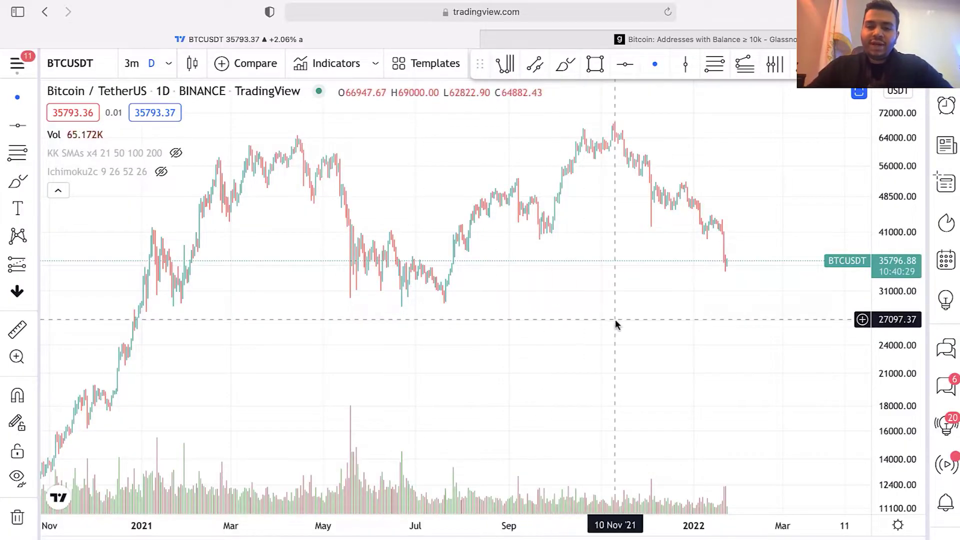
drag(616, 324, 369, 324)
drag(454, 313, 183, 311)
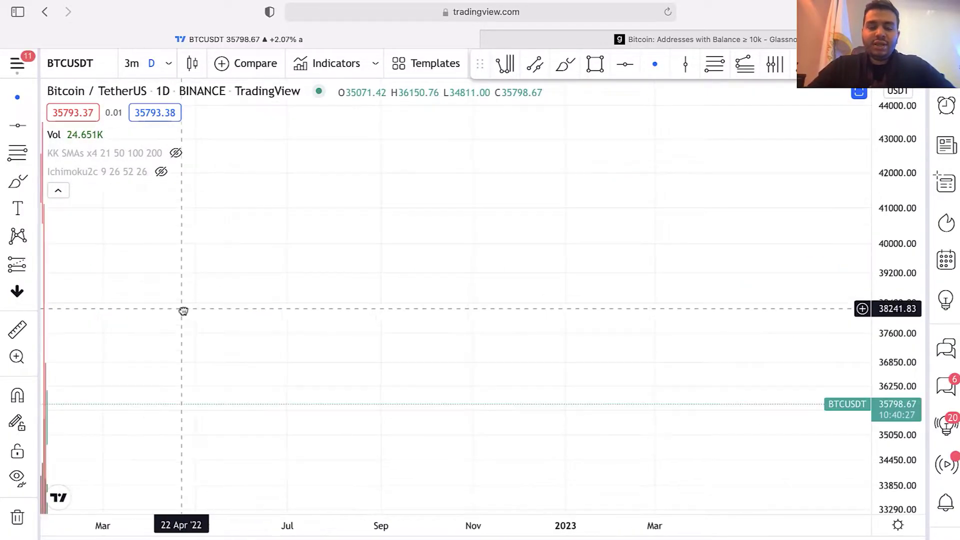
scroll(183, 311, left, 5)
click(16, 185)
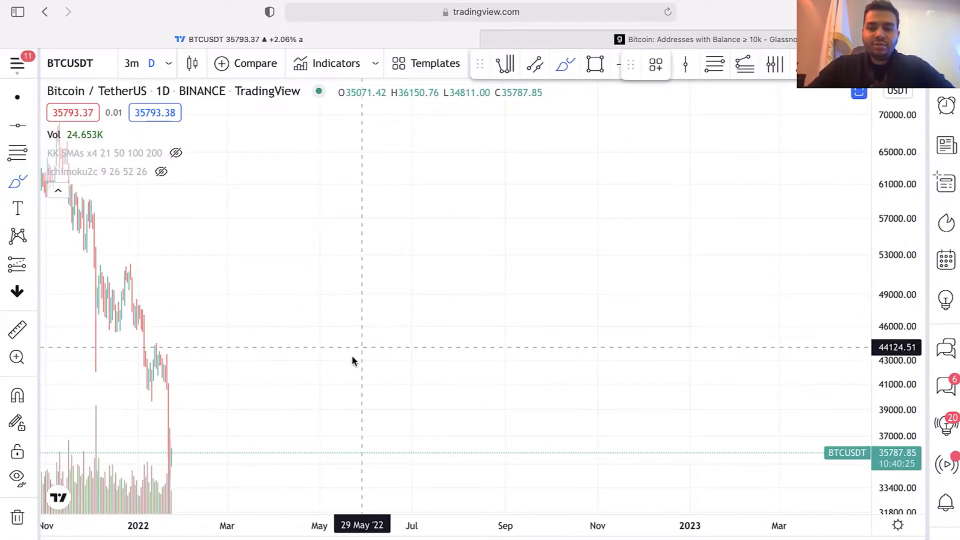
mouse_move(256, 458)
mouse_down()
mouse_move(304, 400)
mouse_move(515, 218)
mouse_up()
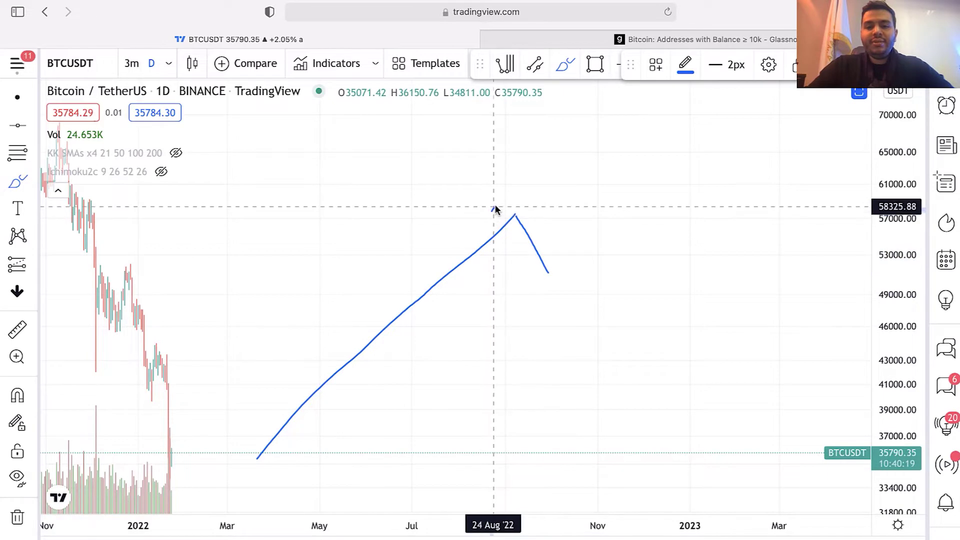
mouse_move(549, 273)
mouse_down()
mouse_move(639, 146)
mouse_move(641, 201)
mouse_move(684, 198)
mouse_up()
drag(689, 156, 728, 151)
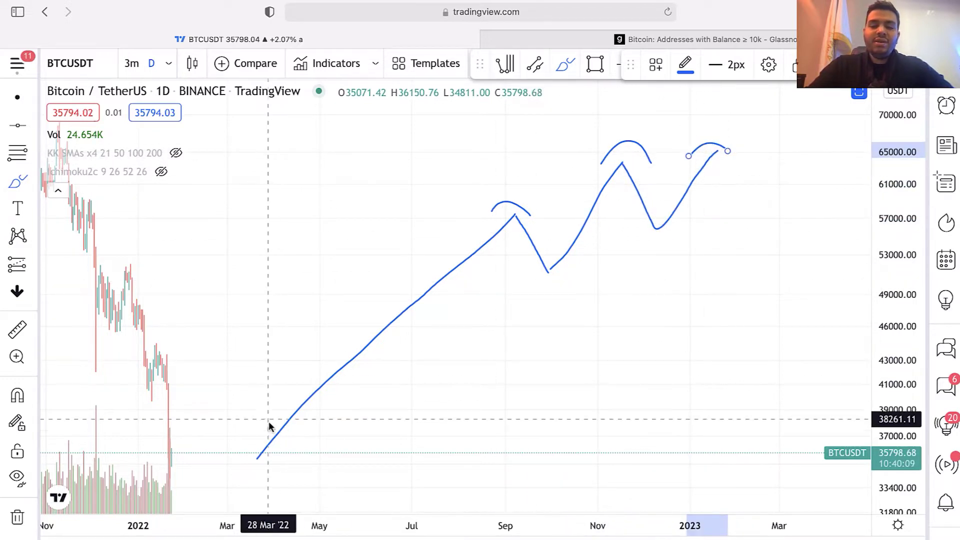
- Brush a short vertical stroke down onto each of the three projected peaks
scroll(746, 180, right, 5)
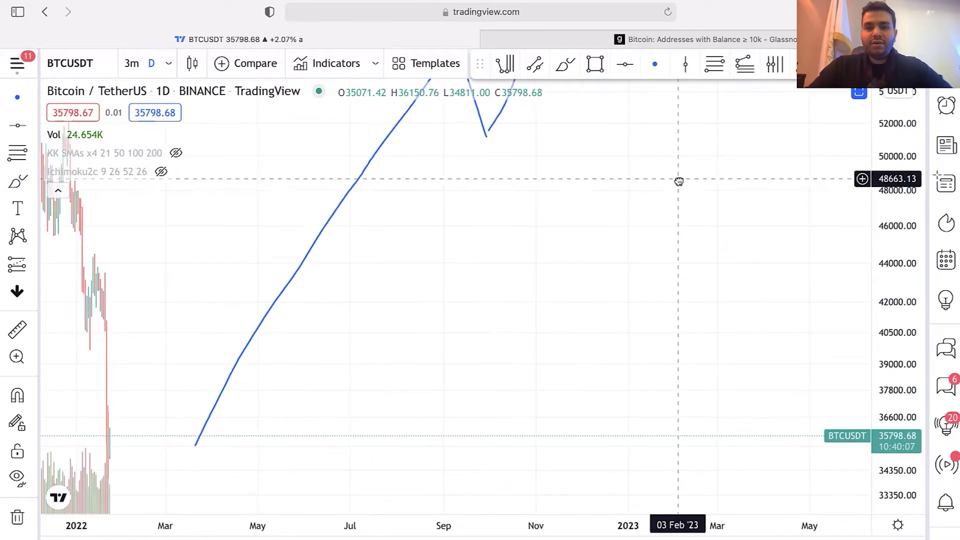
scroll(785, 246, right, 2)
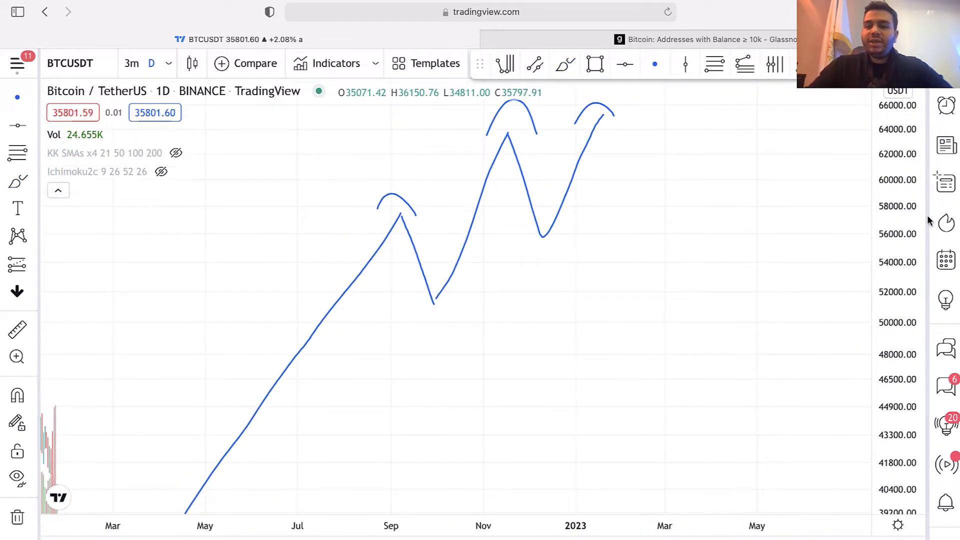
drag(924, 218, 915, 272)
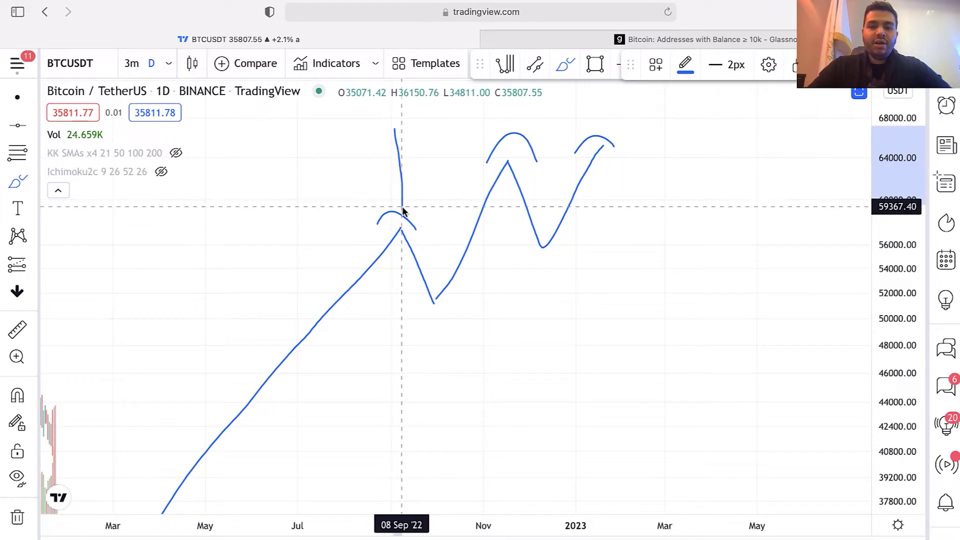
drag(518, 111, 510, 167)
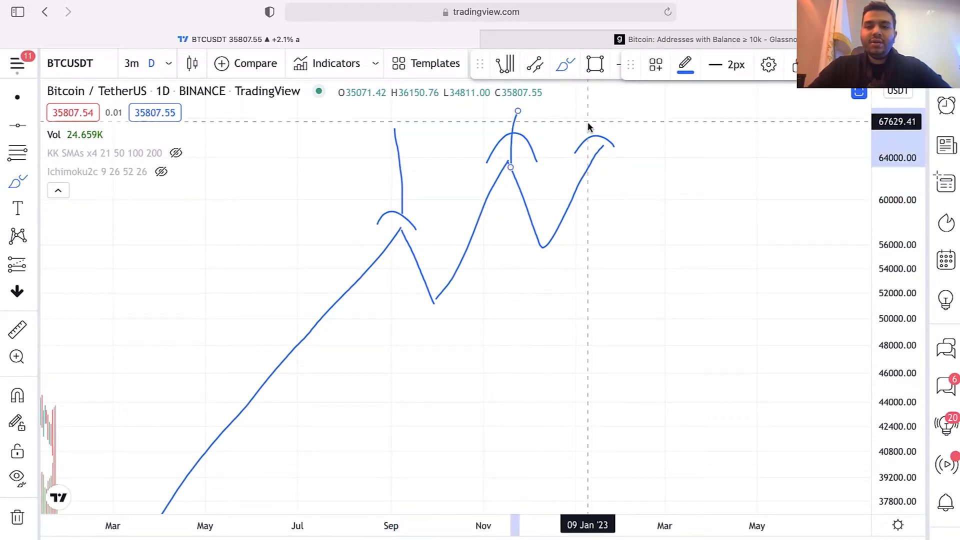
drag(612, 107, 609, 139)
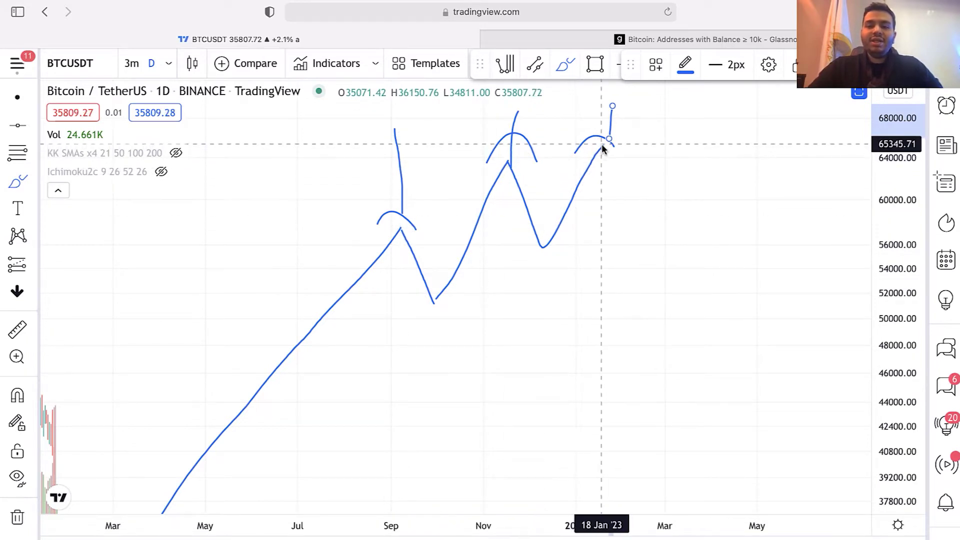
drag(602, 151, 615, 259)
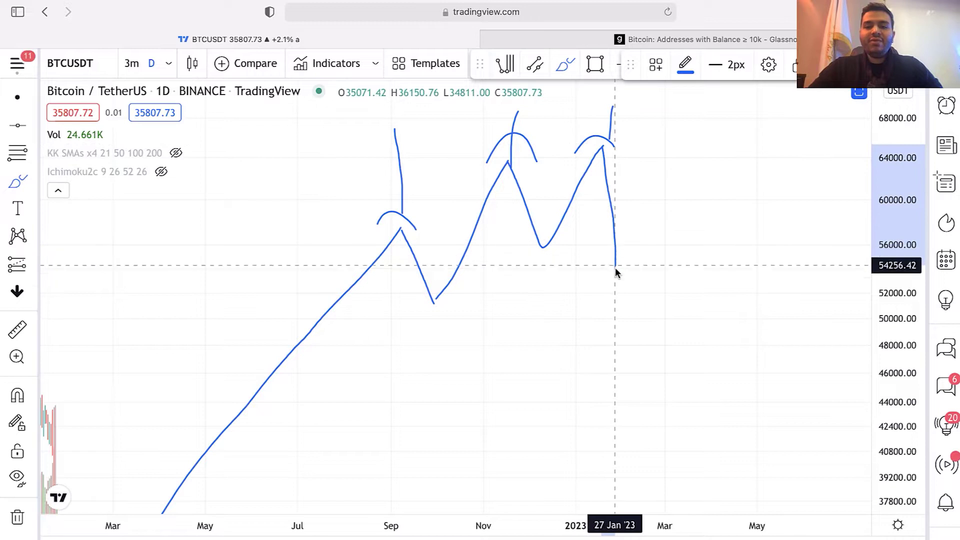
mouse_move(621, 301)
mouse_down()
mouse_move(623, 312)
mouse_move(661, 237)
mouse_move(721, 390)
mouse_move(767, 460)
mouse_up()
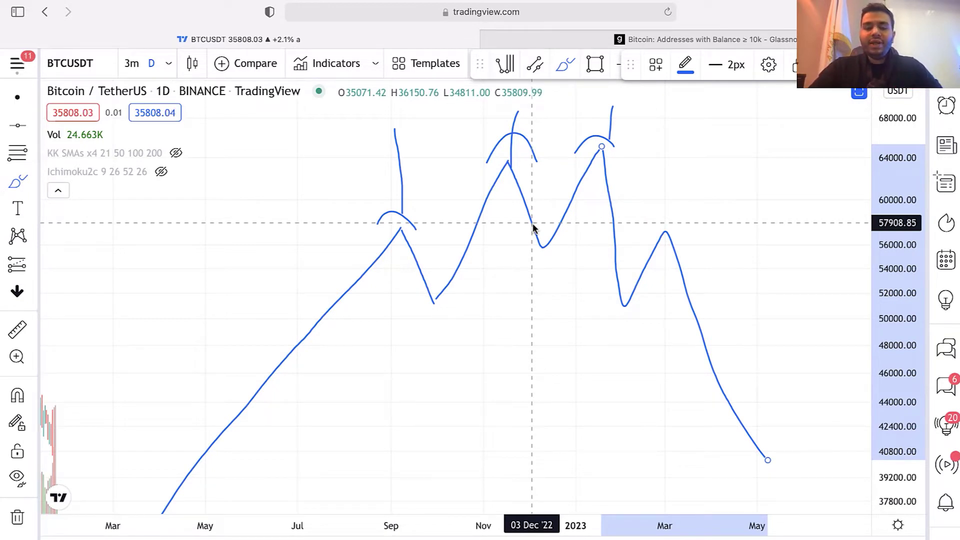
key(Delete)
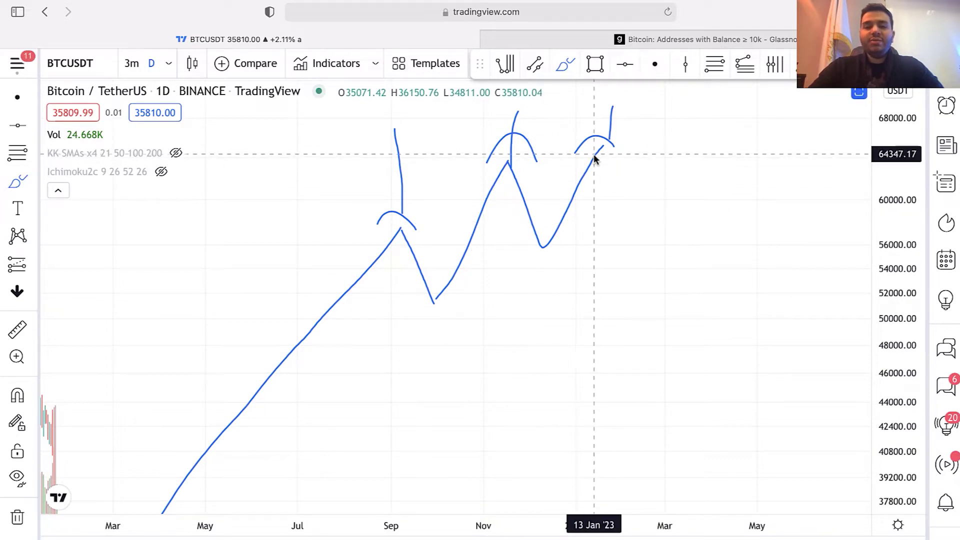
- Brush a steep decline from the third projected peak down to about 42,400
drag(604, 153, 665, 424)
scroll(568, 400, down, 5)
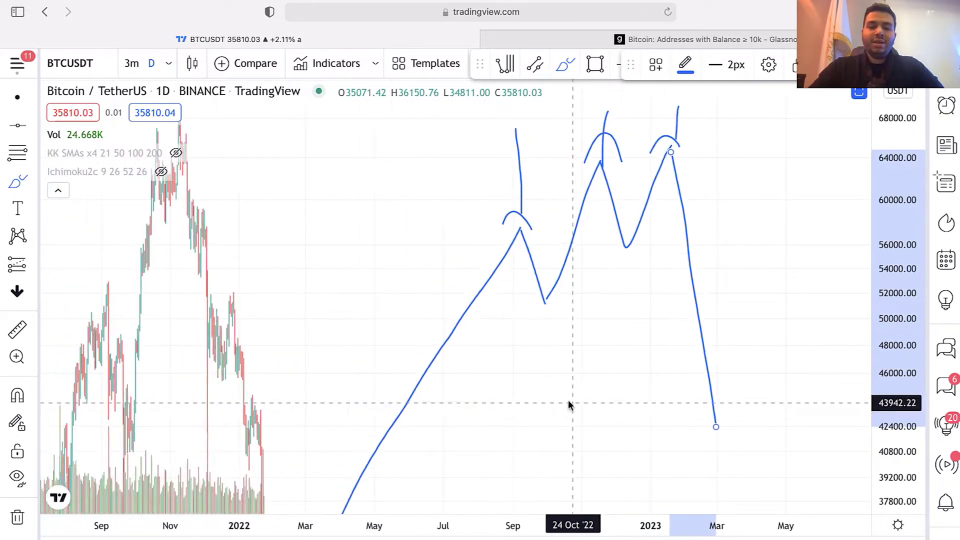
- Brush an arc over the February 2021 peak on the daily candles
scroll(722, 272, left, 10)
scroll(669, 253, up, 5)
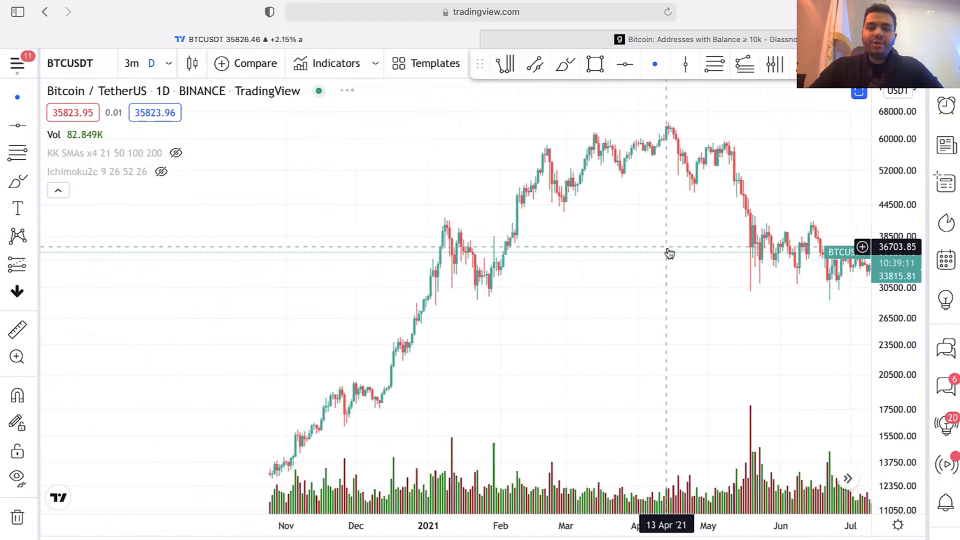
scroll(724, 272, up, 5)
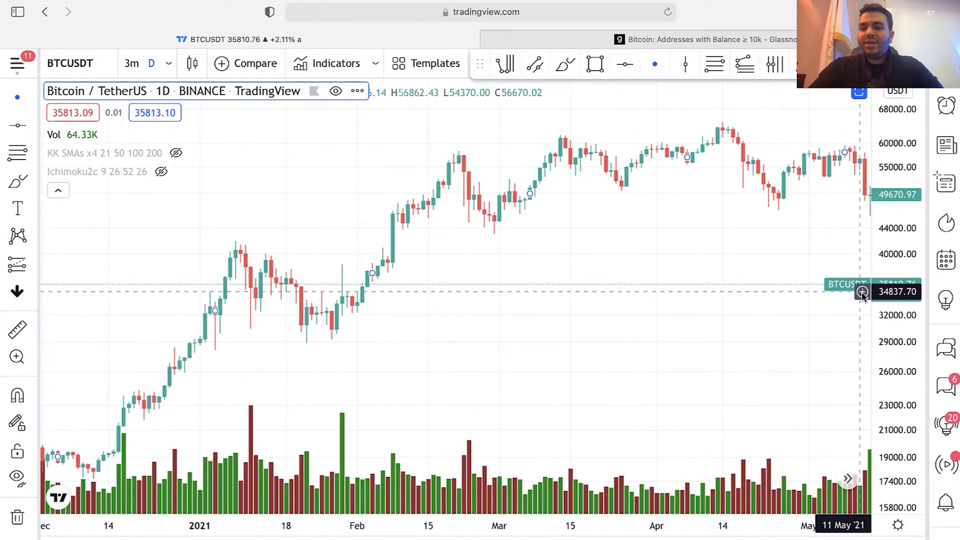
drag(892, 271, 892, 310)
drag(800, 340, 698, 325)
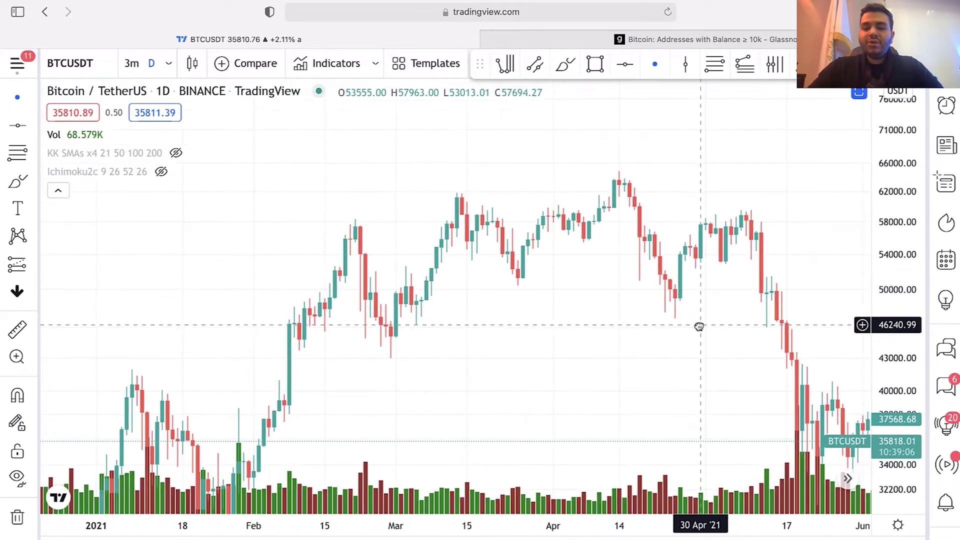
click(15, 181)
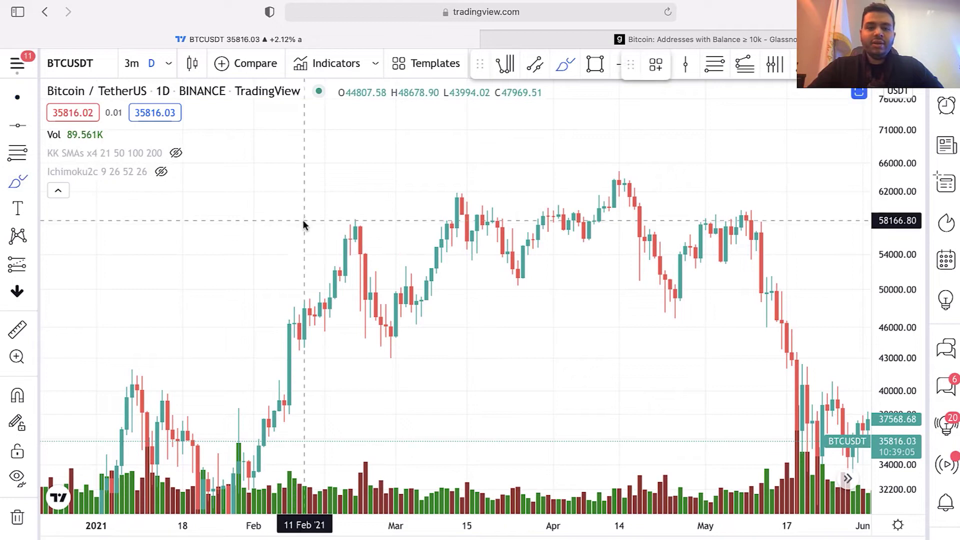
click(329, 224)
click(411, 227)
drag(398, 291, 407, 218)
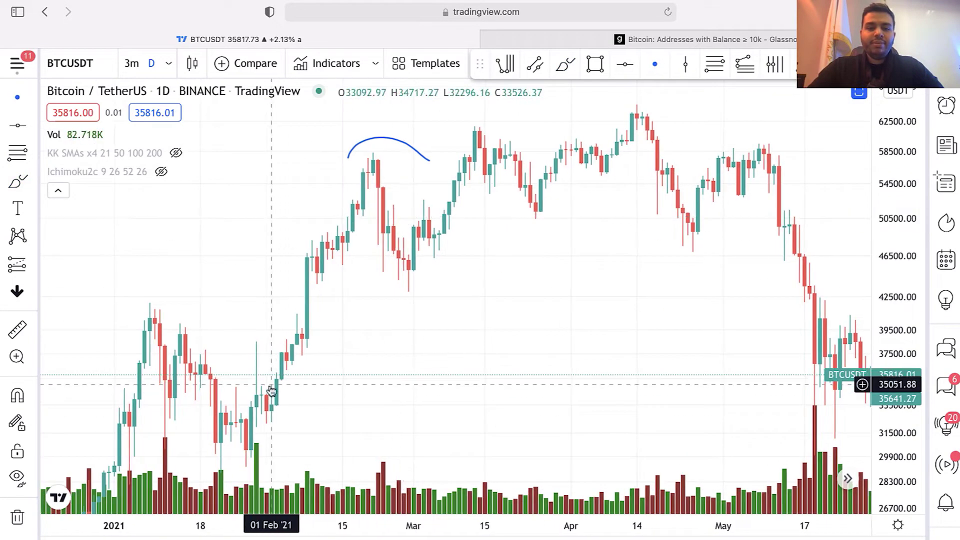
- Brush the price path from the late January 2021 low through the early March dip to the mid-March peak, and arc over that peak
click(20, 182)
mouse_move(243, 421)
mouse_down()
mouse_move(381, 193)
mouse_move(404, 210)
mouse_up()
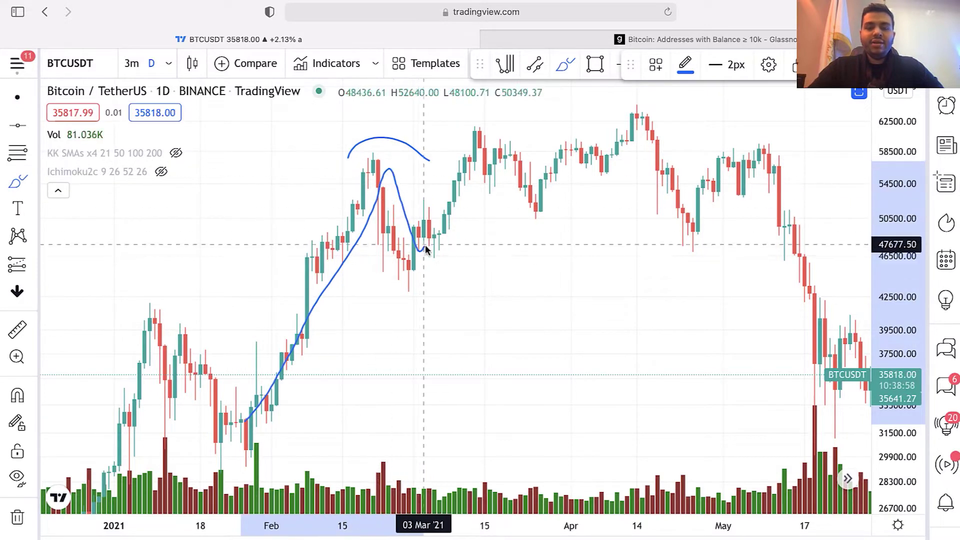
drag(458, 193, 483, 119)
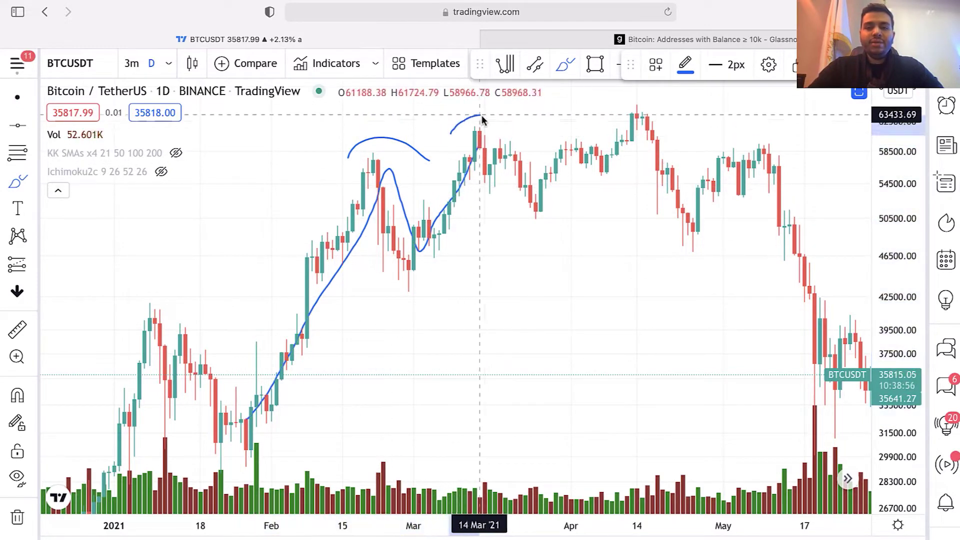
- Continue the brushed path through the late March 2021 dip and the mid-April peak down to the late April low
mouse_move(498, 163)
mouse_down()
mouse_move(522, 192)
mouse_move(599, 134)
mouse_up()
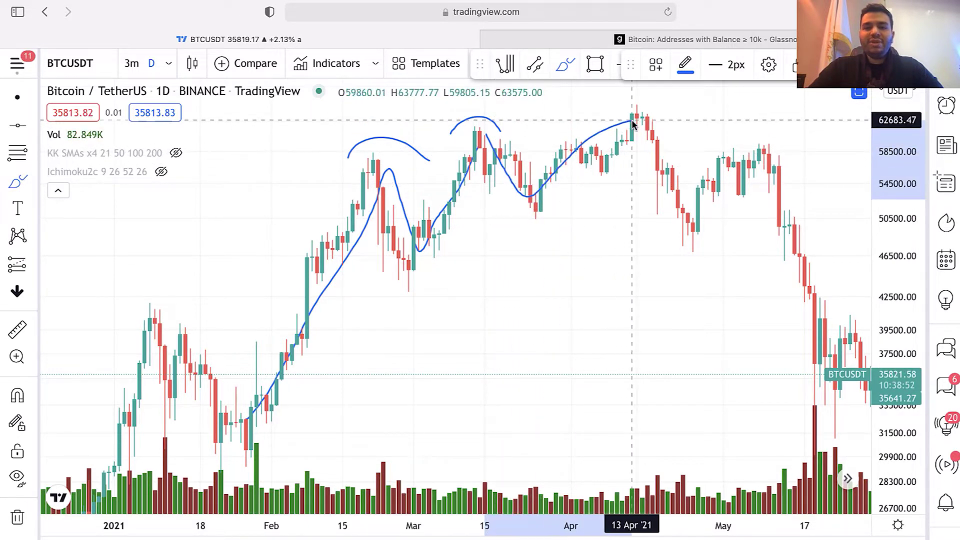
mouse_move(673, 124)
mouse_down()
mouse_move(611, 191)
mouse_move(546, 216)
mouse_up()
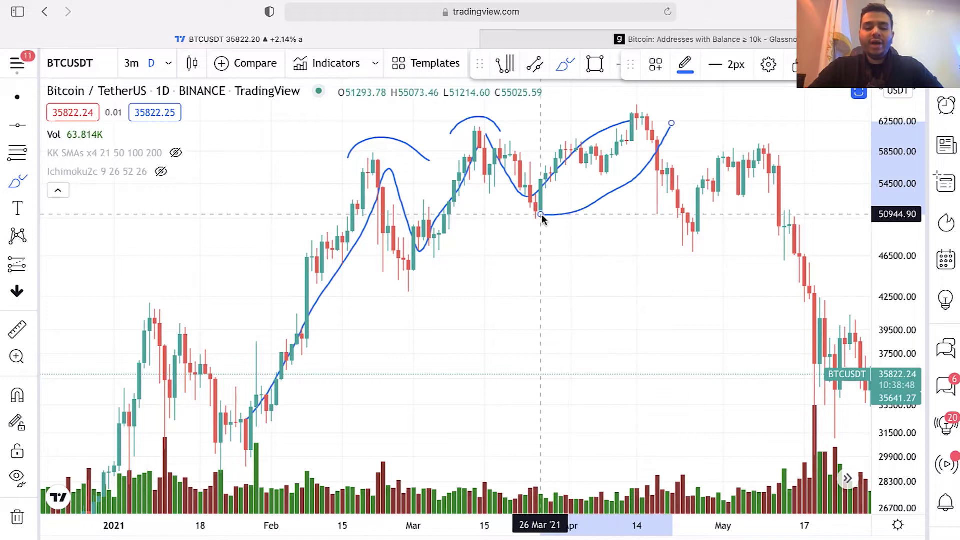
key(Delete)
mouse_move(644, 131)
mouse_down()
mouse_move(638, 115)
mouse_move(702, 243)
mouse_up()
- Draw a trend line beneath the rising lows, from 27 February 2021 at about 43,275 through the late March low
click(35, 127)
click(37, 129)
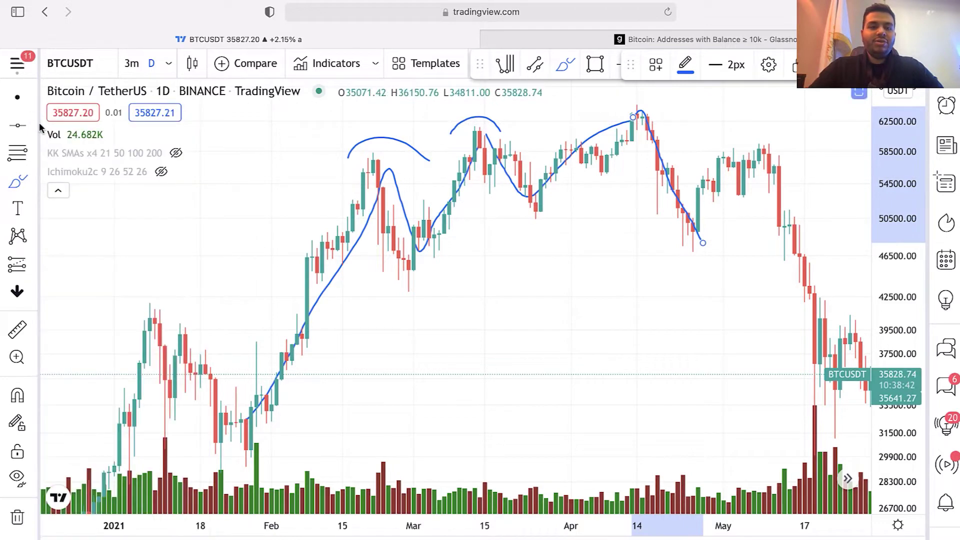
click(35, 128)
click(75, 127)
click(403, 288)
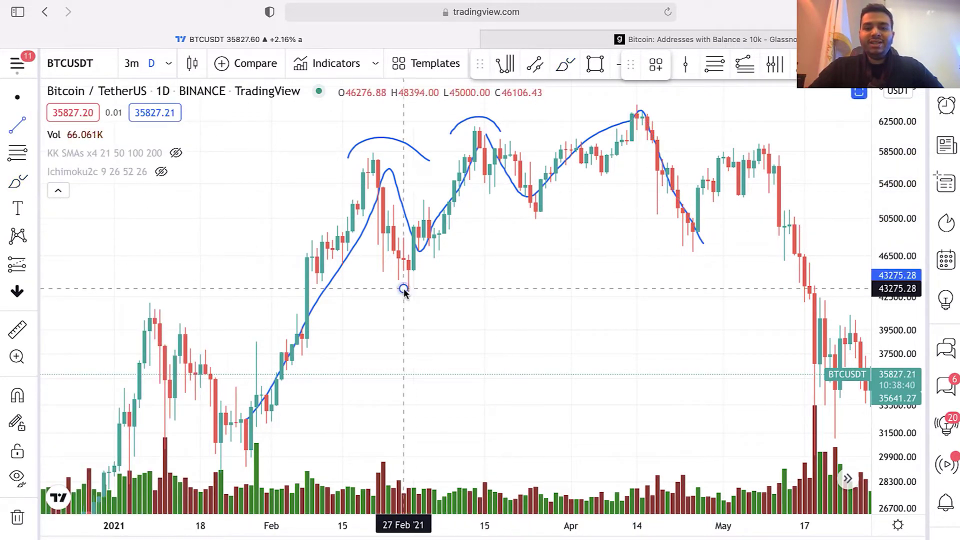
click(686, 138)
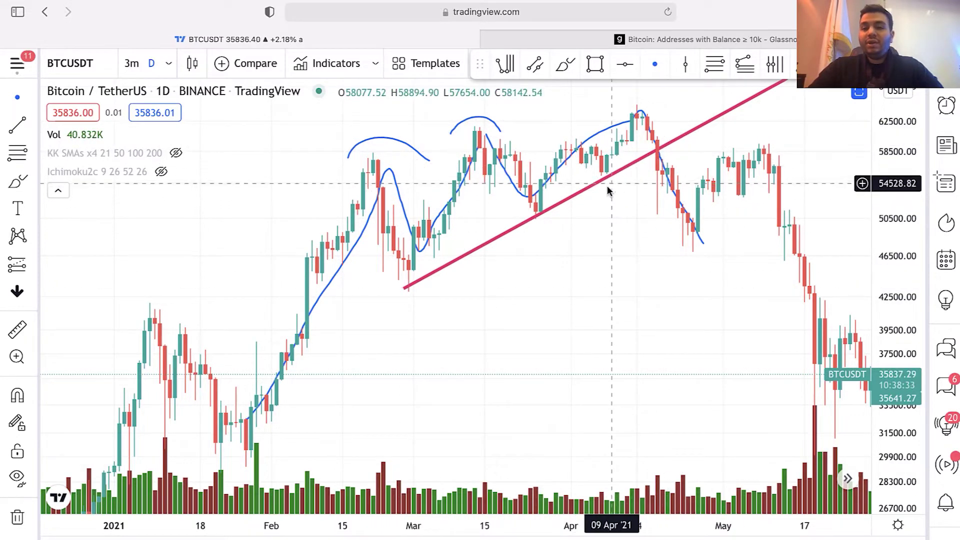
- Brush the drop below the trend line to the late April 2021 low and the rebound to the early May high
key(alt+b)
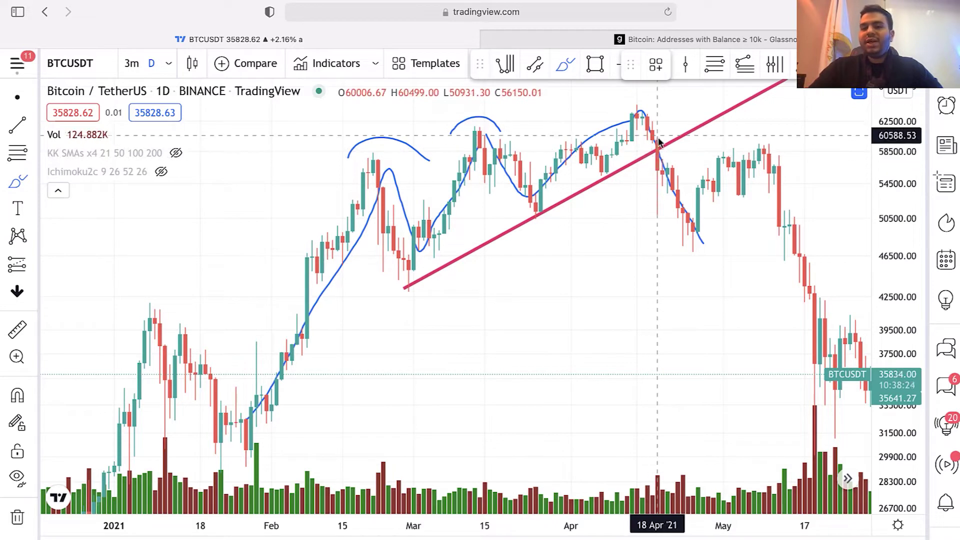
drag(699, 240, 704, 244)
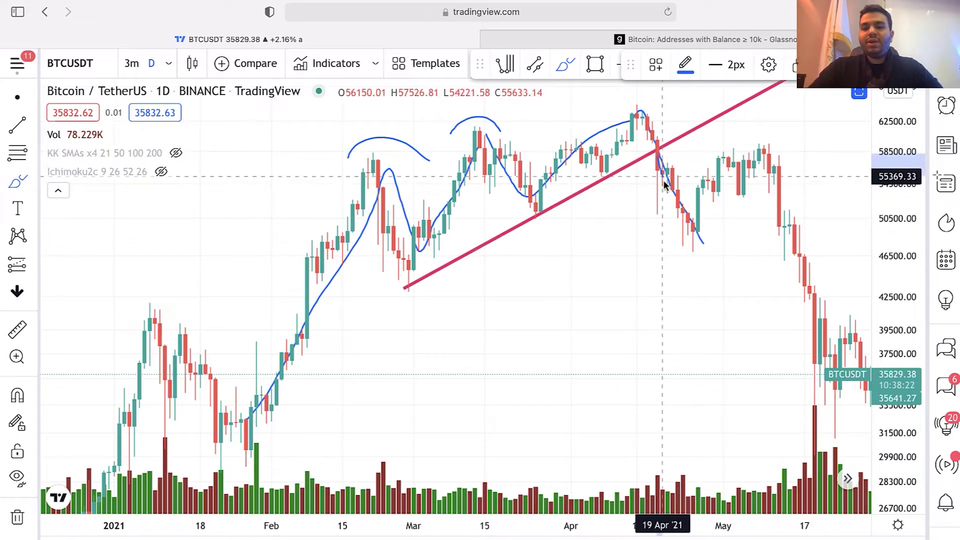
drag(665, 185, 697, 243)
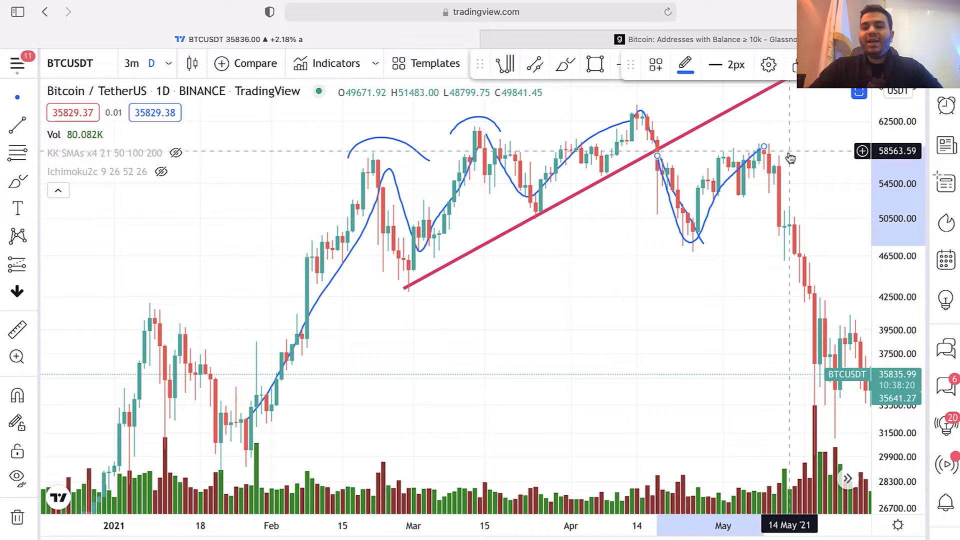
scroll(790, 158, right, 5)
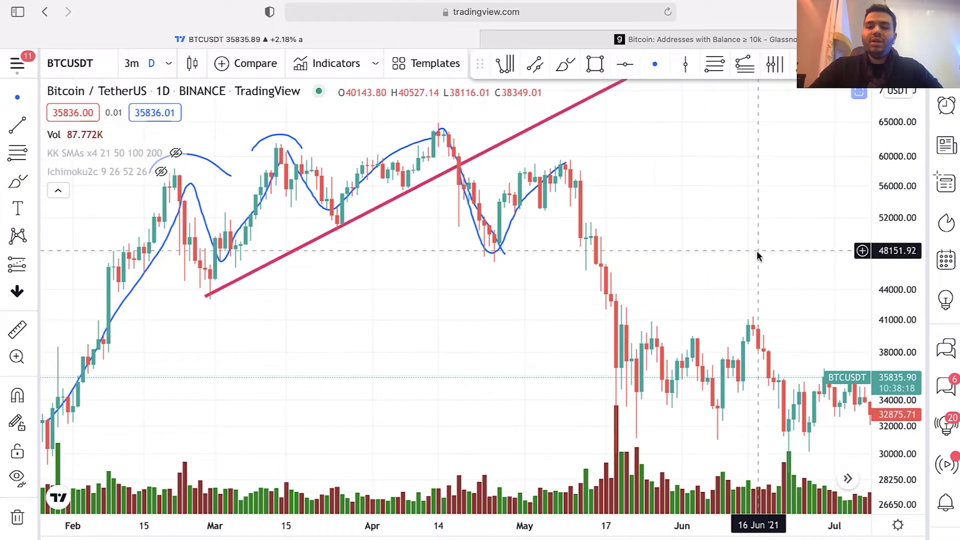
drag(637, 347, 488, 414)
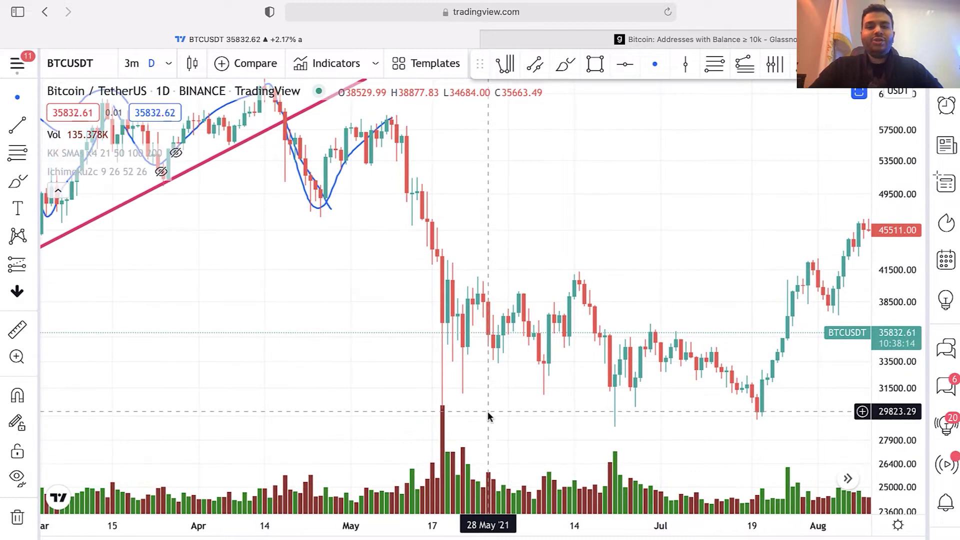
- Review the marked 2021 topping pattern and its May breakdown, and remove all drawings from the chart
drag(184, 199, 629, 268)
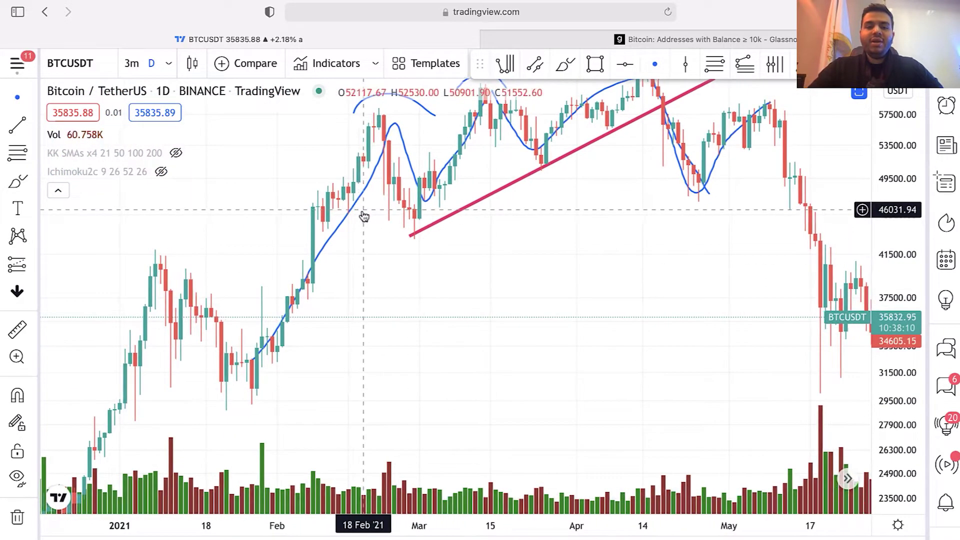
scroll(446, 215, right, 3)
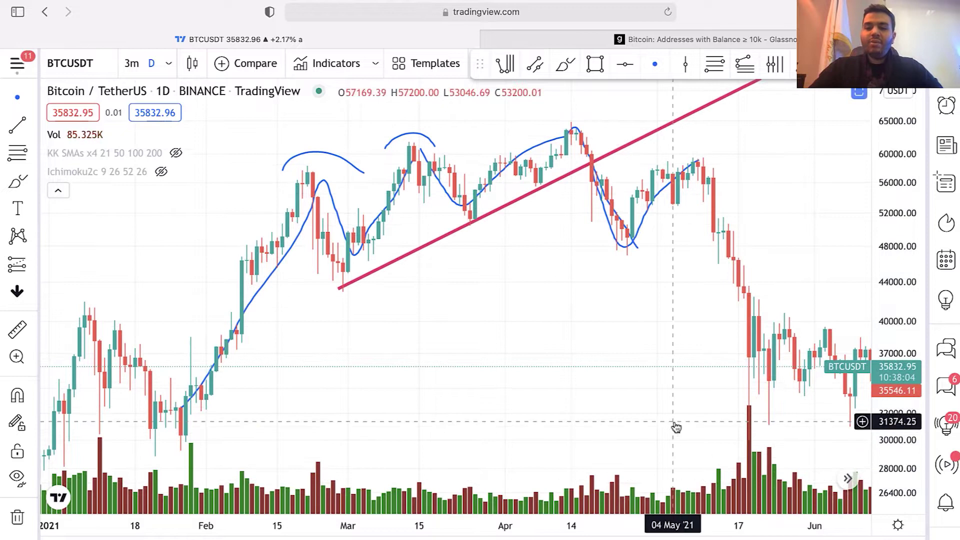
drag(677, 428, 515, 379)
click(12, 523)
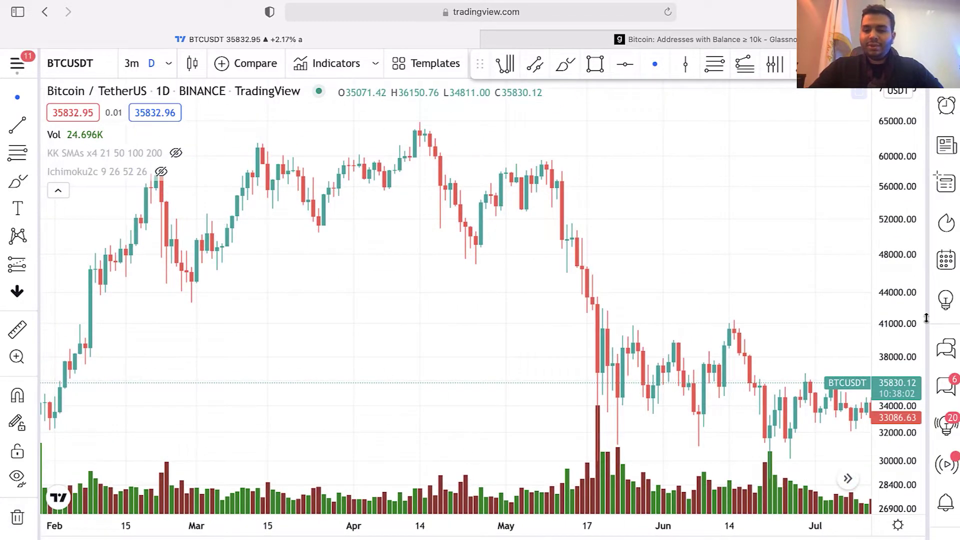
- Brush a rising stroke under the March to mid-April 2021 top and a falling stroke through the mid-May to mid-June 2021 decline
scroll(593, 208, right, 5)
scroll(737, 287, down, 2)
drag(718, 294, 643, 273)
drag(570, 264, 664, 336)
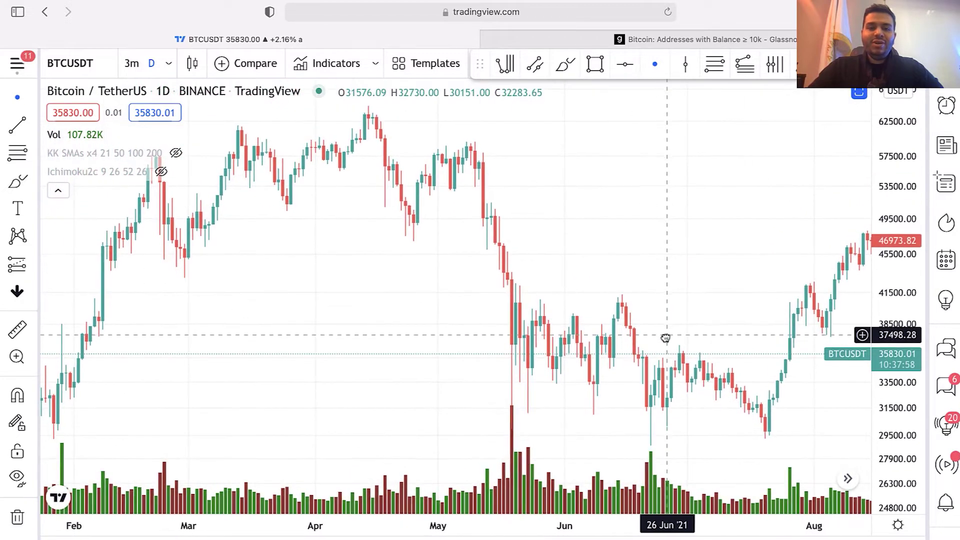
drag(190, 243, 369, 171)
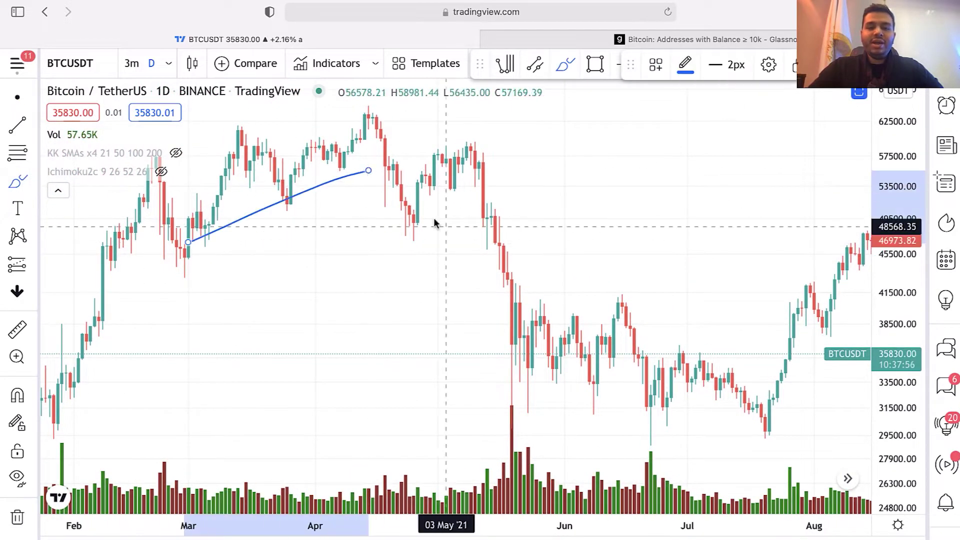
drag(510, 320, 639, 386)
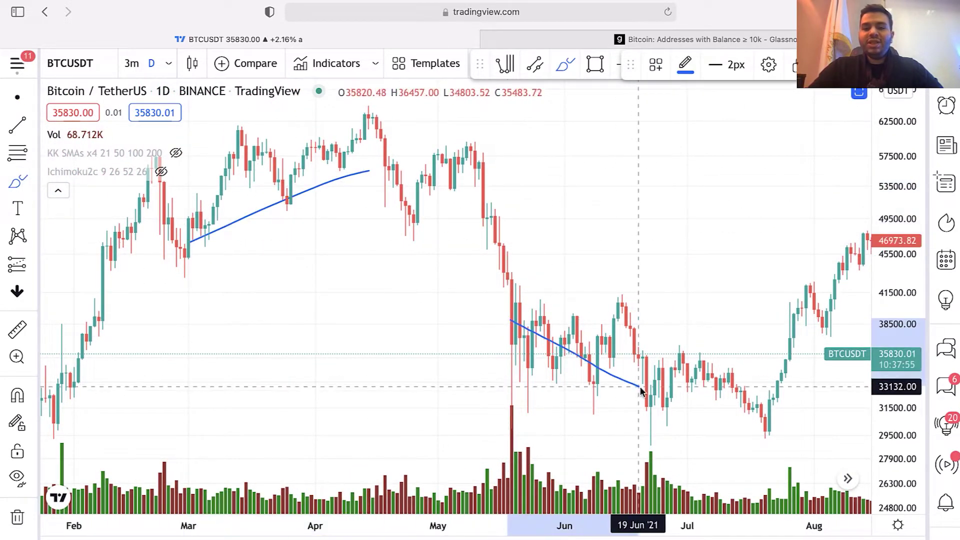
- Clear both brush strokes and bring the empty future area from February to August 2022 into view
click(17, 517)
scroll(527, 390, right, 20)
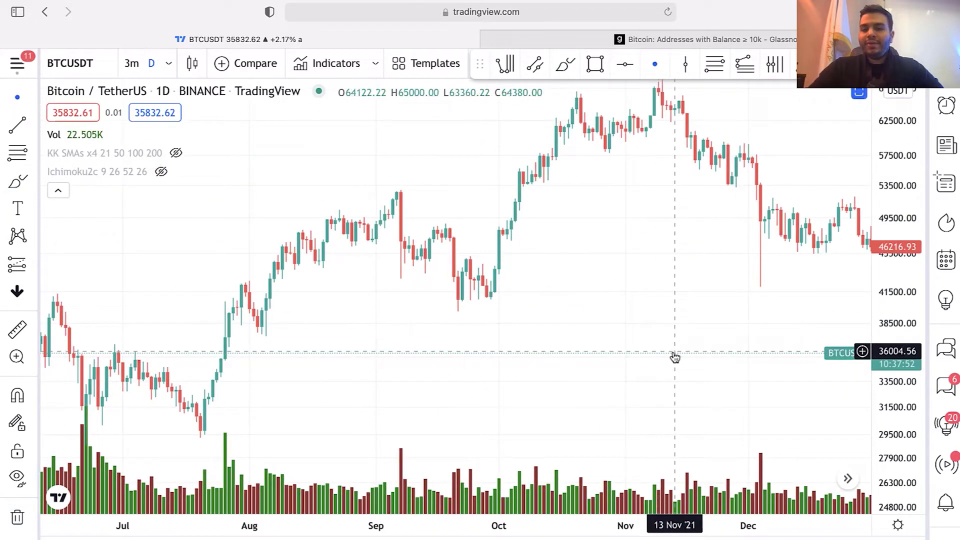
scroll(648, 329, right, 5)
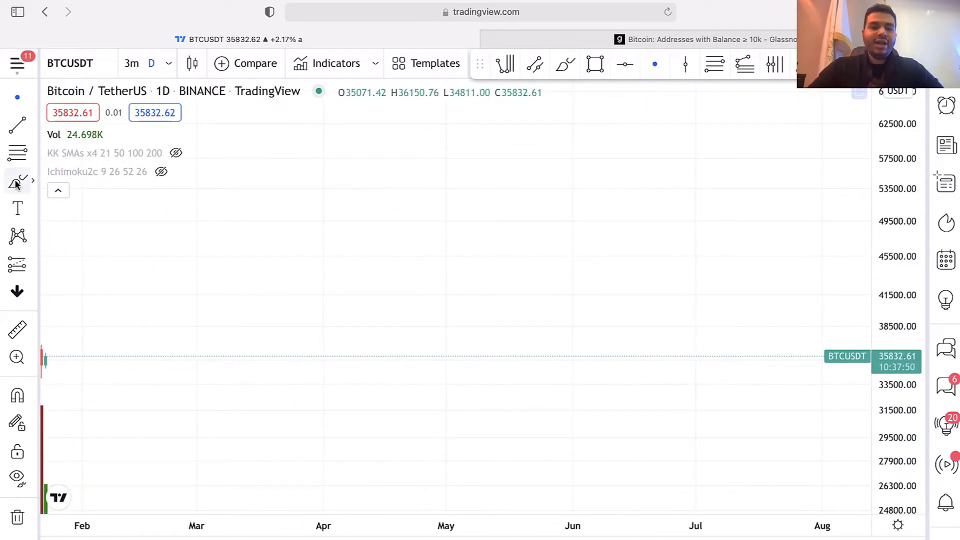
- Brush a falling zigzag from April 2022 with lower lows in early May, late May and late June, and cup the third low
drag(332, 157, 427, 309)
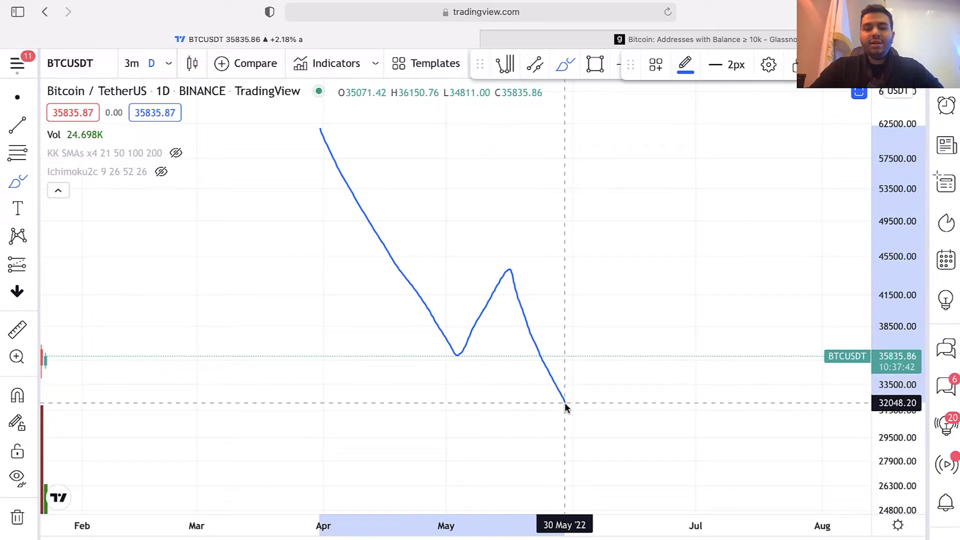
drag(565, 405, 596, 352)
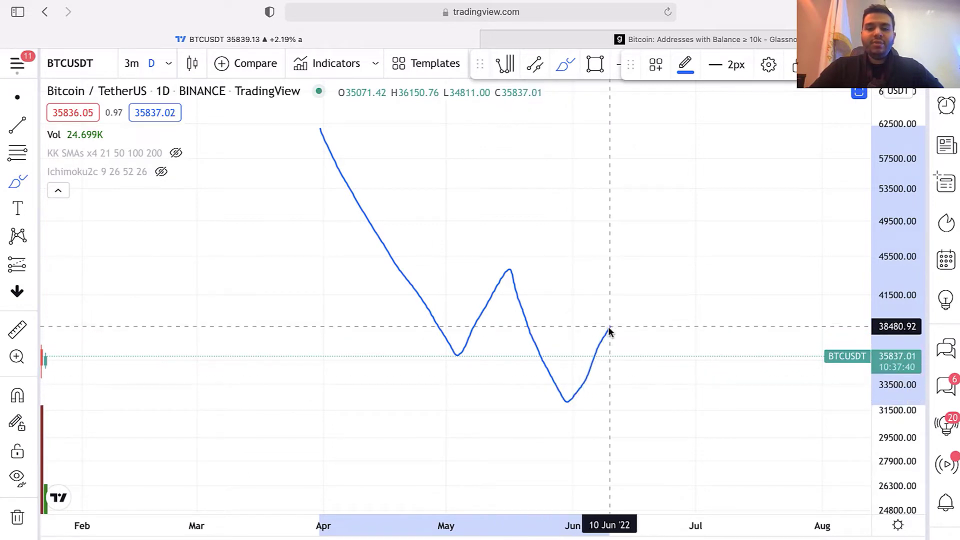
mouse_move(622, 304)
mouse_down()
mouse_move(664, 408)
mouse_move(674, 410)
mouse_move(674, 436)
mouse_move(725, 409)
mouse_up()
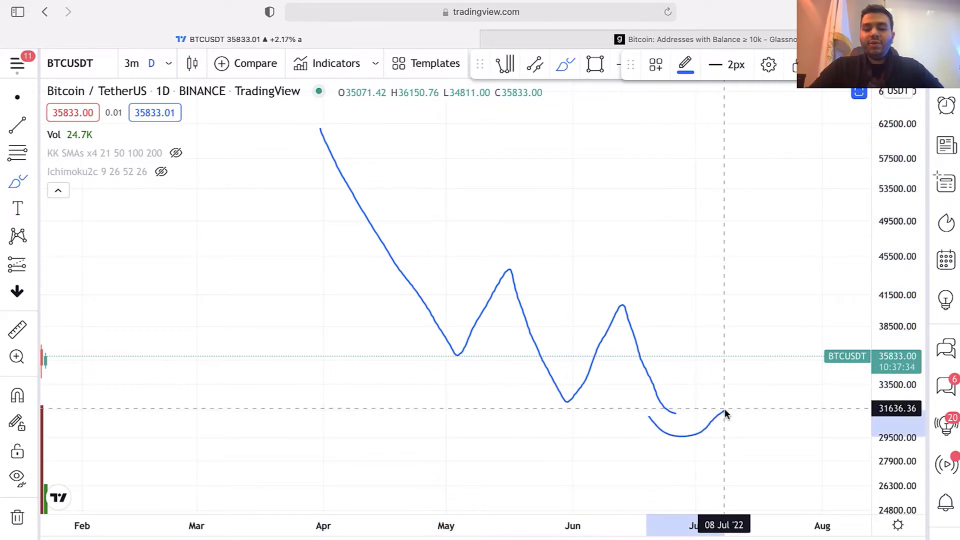
- Mark each of the three sketched lows with a vertical brush stroke beneath it
drag(691, 482, 694, 442)
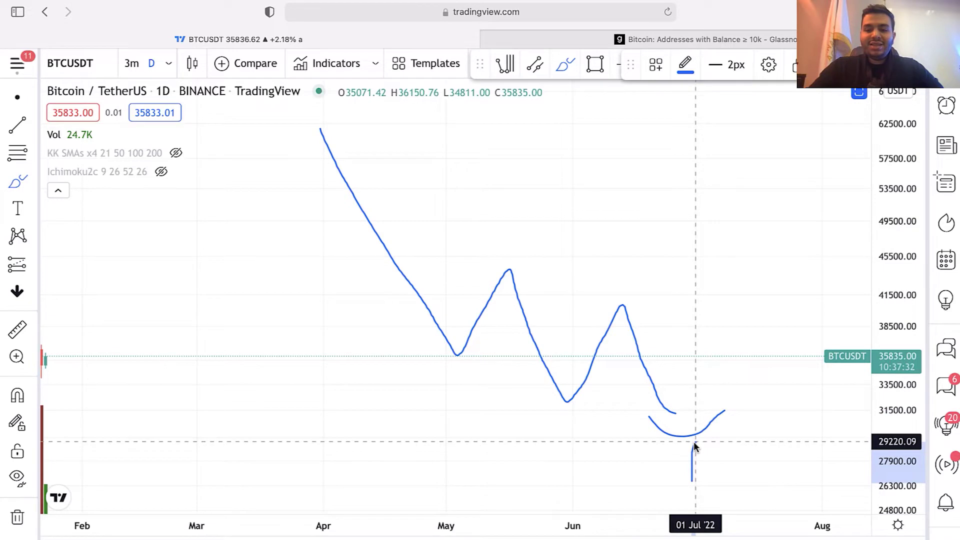
drag(569, 479, 574, 422)
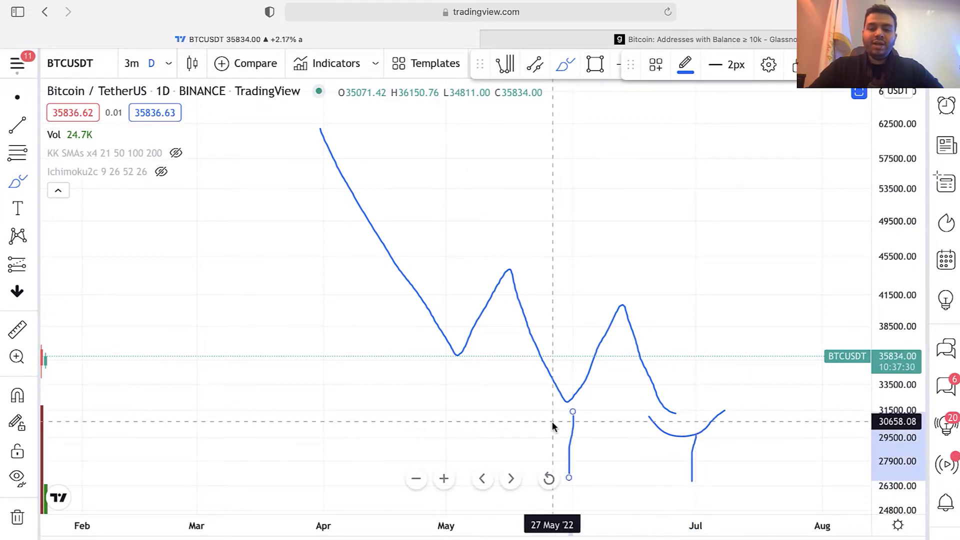
drag(454, 378, 454, 484)
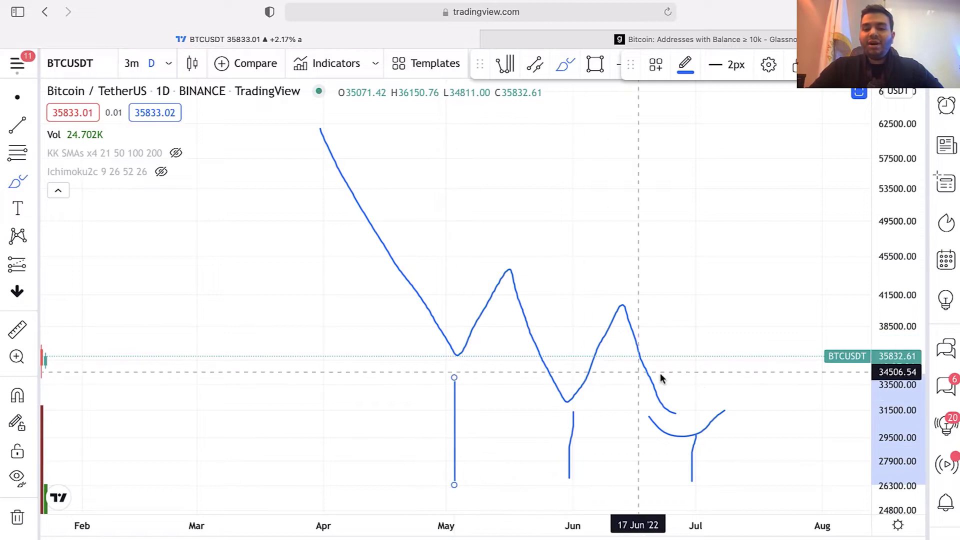
- Draw a descending trend line over the two sketched peaks, from 14 May 2022 at about 44,611 to 4 July 2022 at about 38,127
click(11, 134)
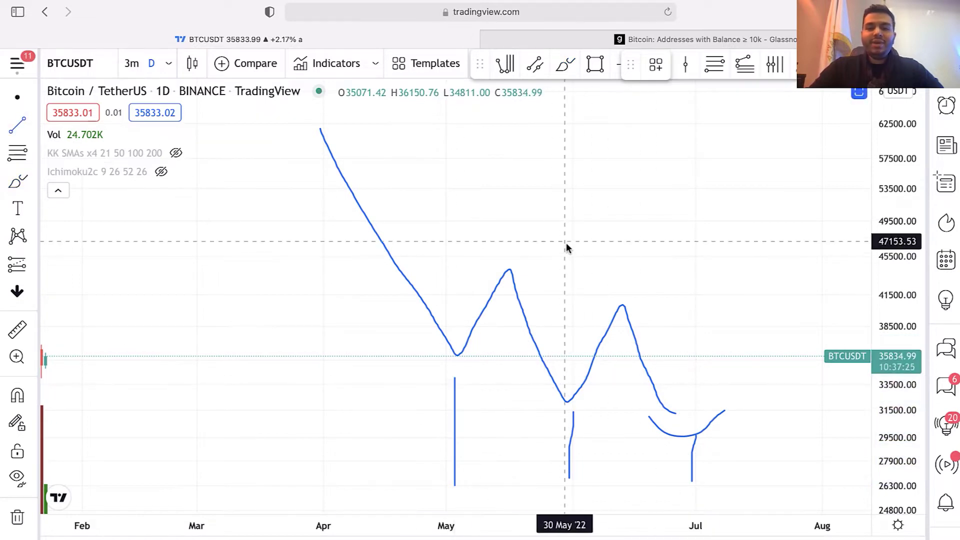
click(499, 265)
click(707, 329)
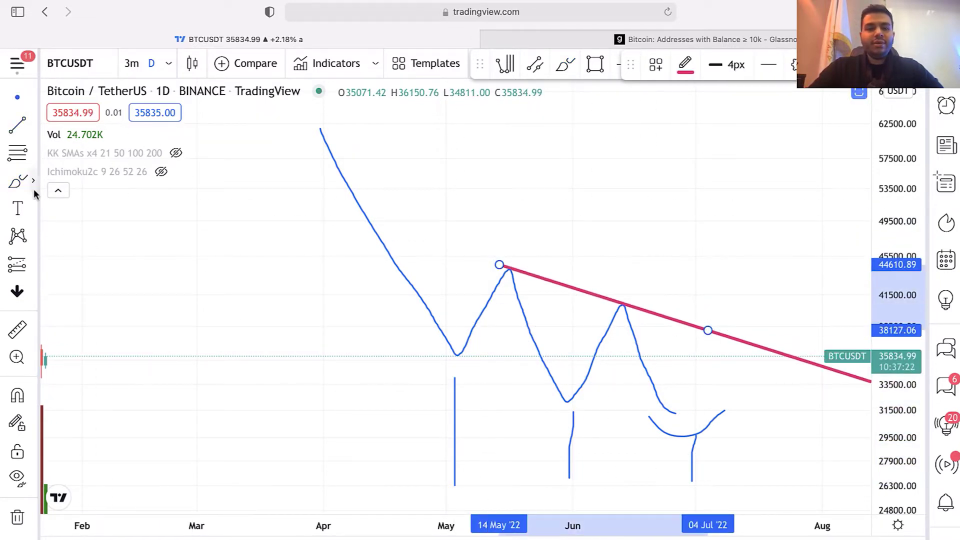
- Brush the breakout from the third low above the trend line, the mid-July 2022 retest and the rally into early August
click(18, 181)
mouse_move(673, 403)
mouse_down()
mouse_move(720, 278)
mouse_move(752, 340)
mouse_up()
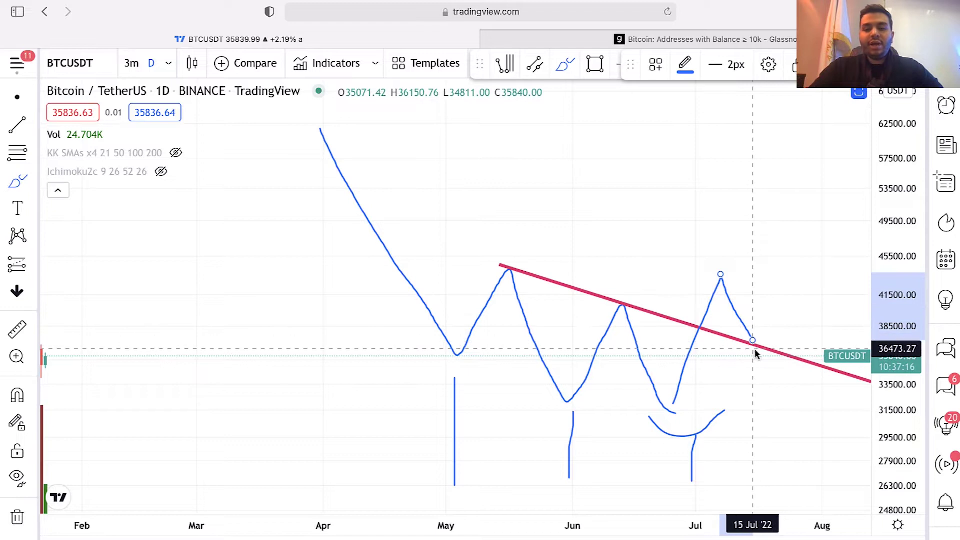
drag(751, 340, 843, 135)
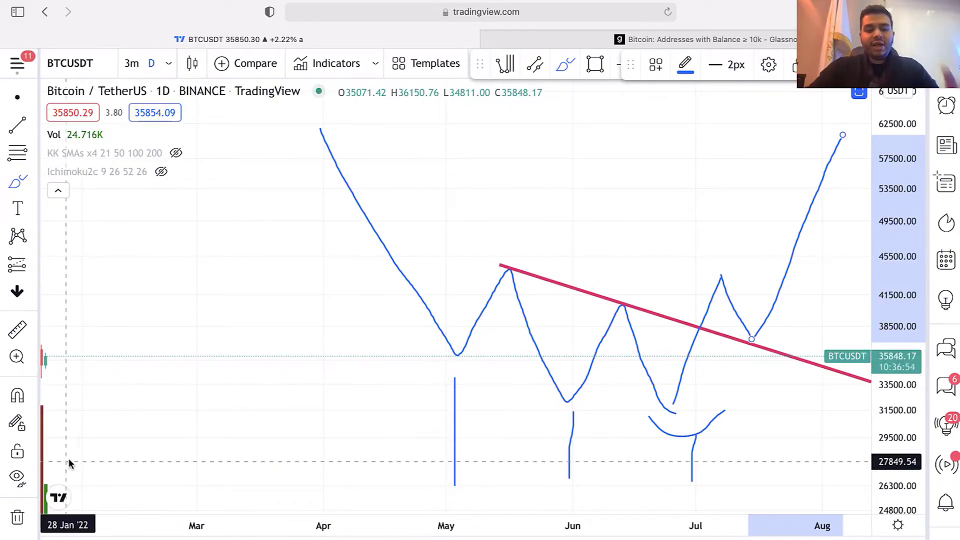
- Remove the bottoming pattern sketch and bring the price history from 2021 into 2022 into view
click(17, 516)
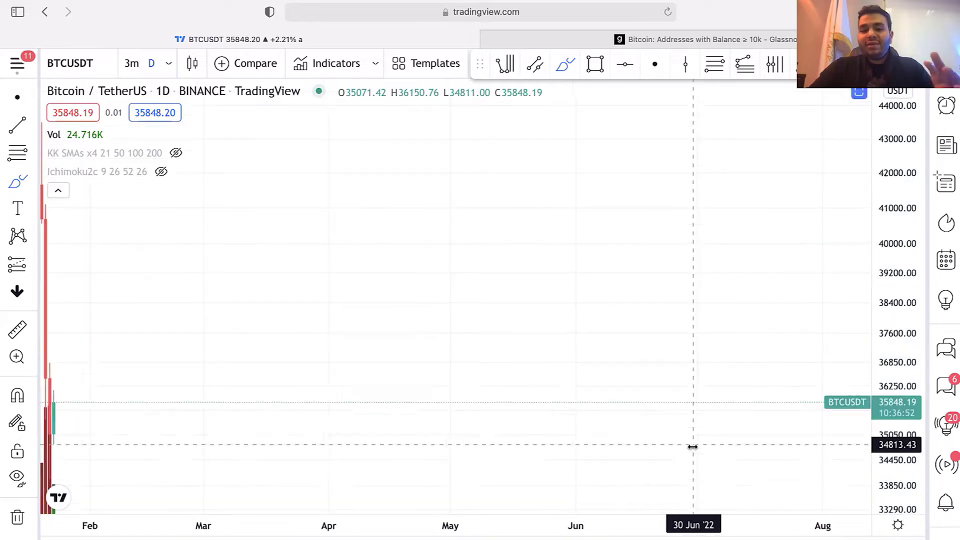
scroll(694, 446, down, 5)
scroll(694, 445, down, 5)
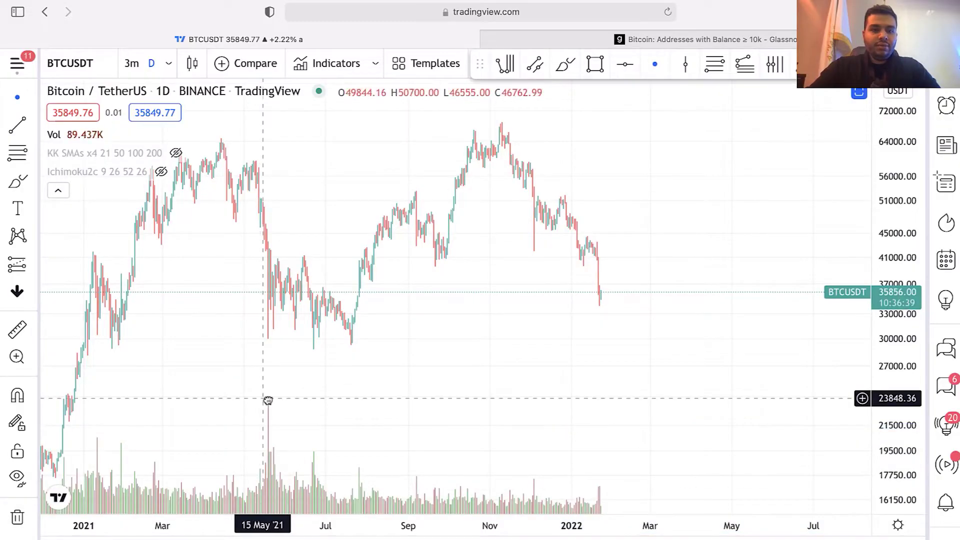
- Bring March to October 2021 into view and change the price display from candles to a line
drag(268, 398, 744, 394)
scroll(731, 369, up, 10)
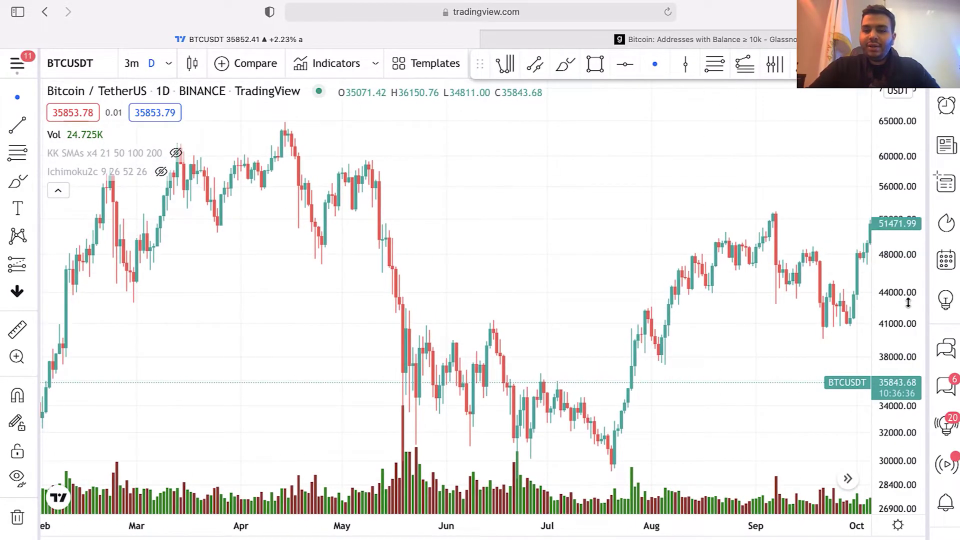
scroll(867, 266, right, 3)
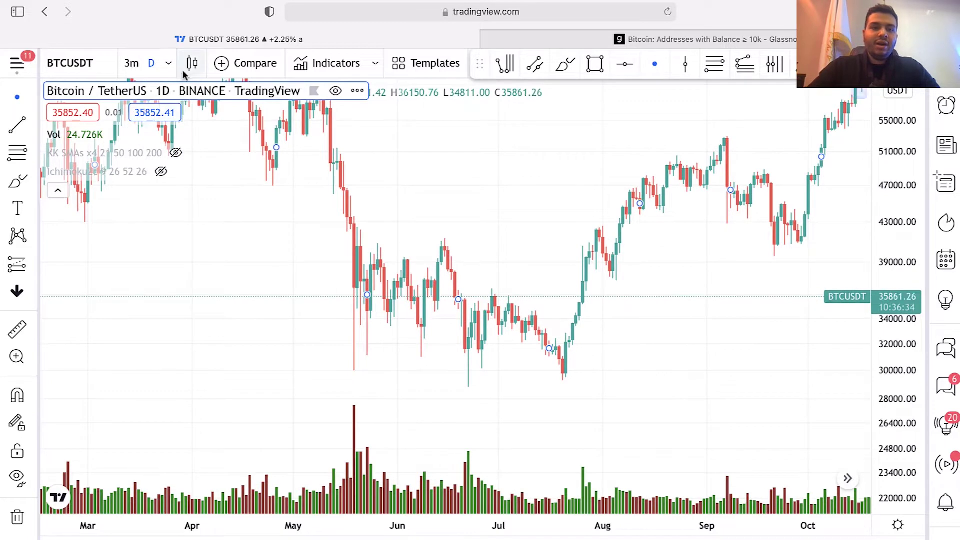
click(192, 63)
click(234, 191)
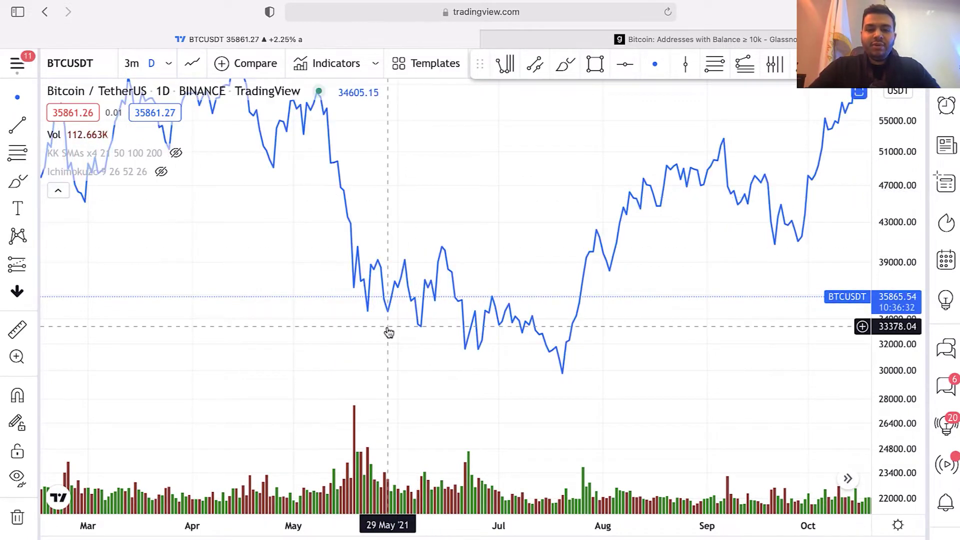
- Brush arcs beneath the three successive 2021 lows: late May to early June, late June, and late July
click(14, 184)
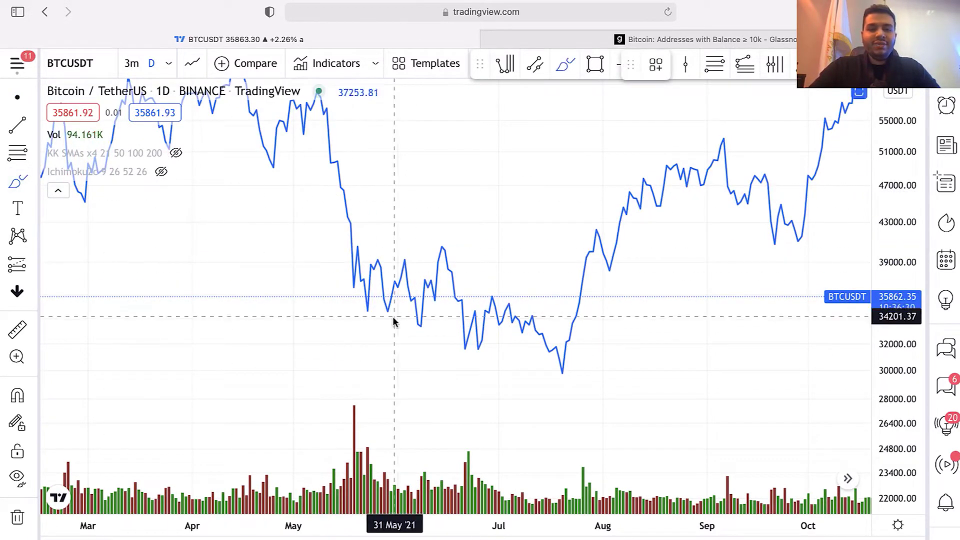
drag(342, 302, 396, 323)
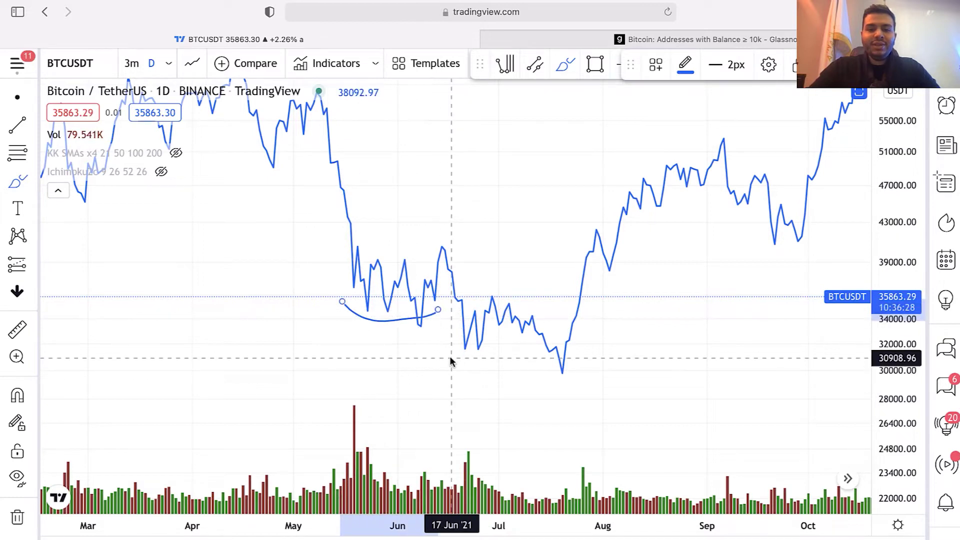
mouse_move(420, 322)
mouse_down()
mouse_move(448, 255)
mouse_move(465, 319)
mouse_up()
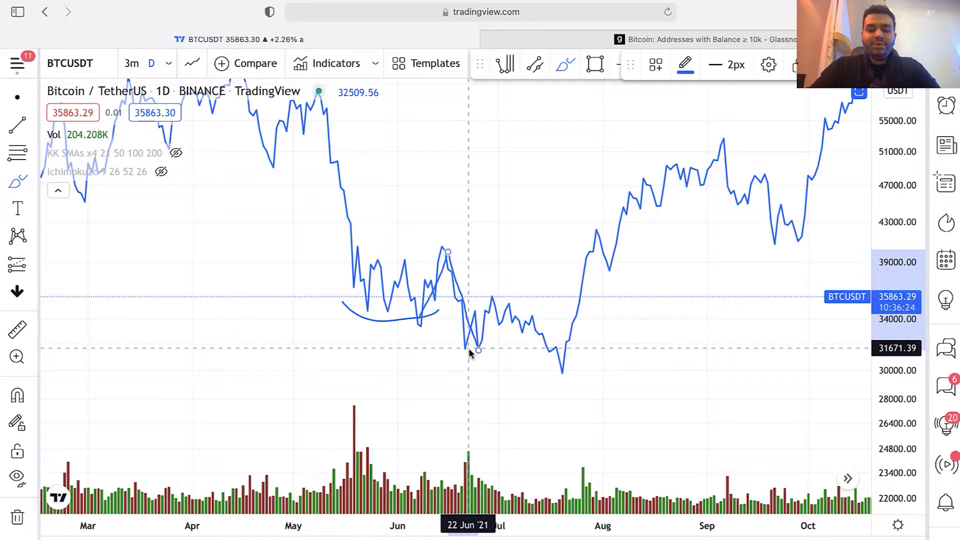
key(super+z)
mouse_move(440, 343)
mouse_down()
mouse_move(451, 352)
mouse_move(495, 346)
mouse_up()
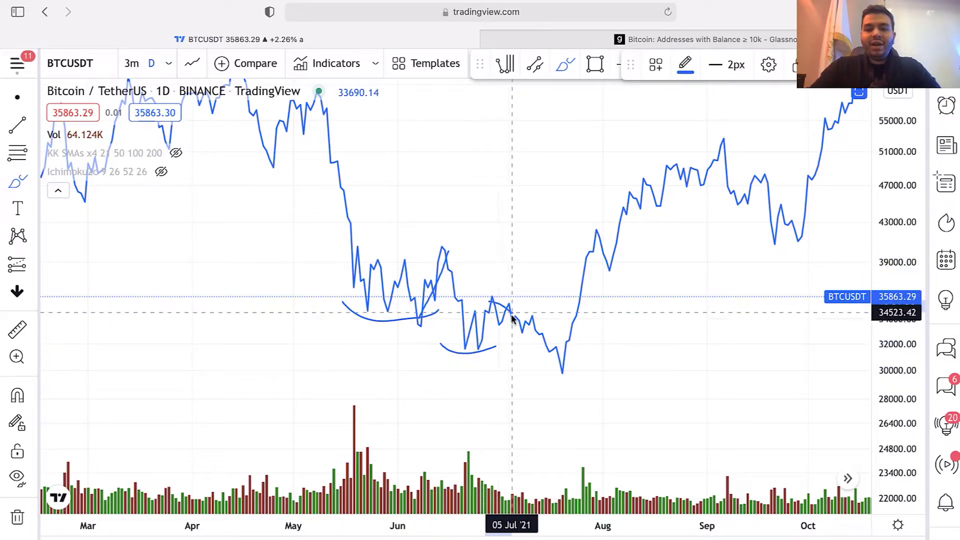
mouse_move(529, 342)
mouse_down()
mouse_move(565, 376)
mouse_move(583, 366)
mouse_up()
- Clear the arcs and draw a descending trend line from the mid-June 2021 peak at about 40,638 across the early July highs
click(17, 518)
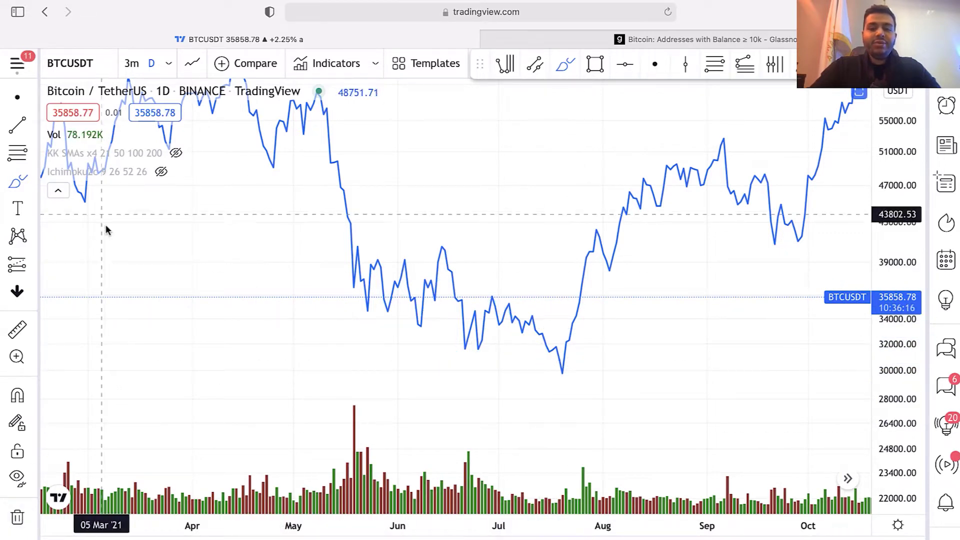
click(25, 128)
click(438, 246)
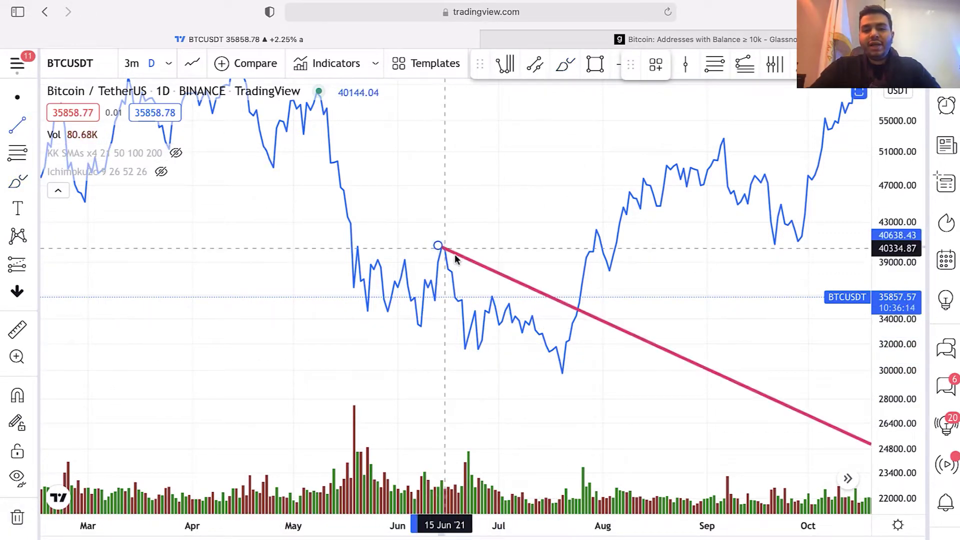
click(627, 386)
- Brush arcs over the three rising peaks in mid-August, late August and early September 2021
drag(631, 294, 497, 397)
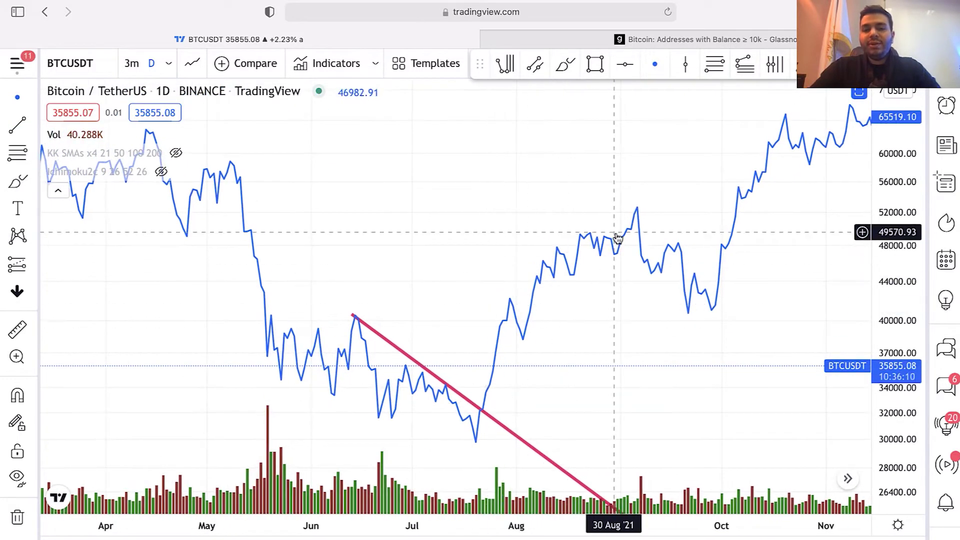
scroll(595, 295, right, 5)
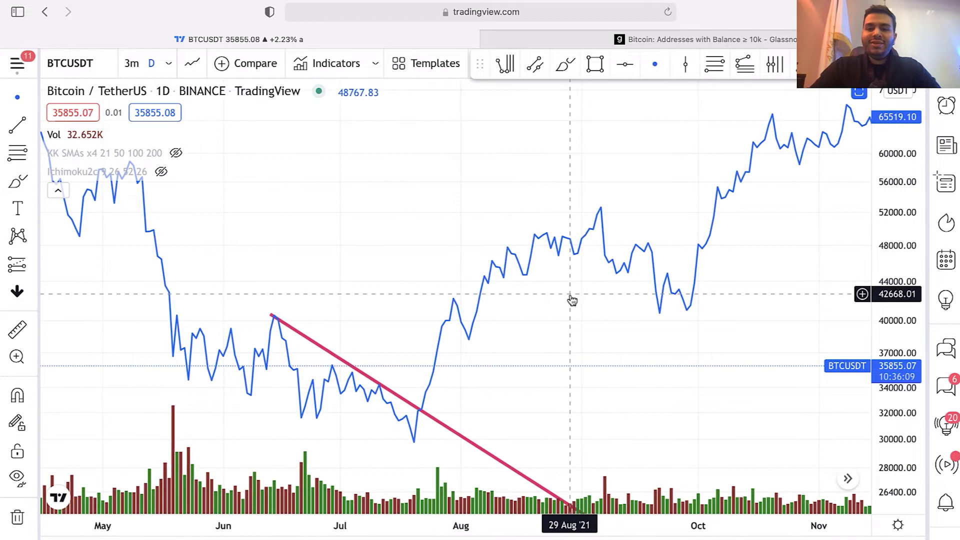
click(17, 181)
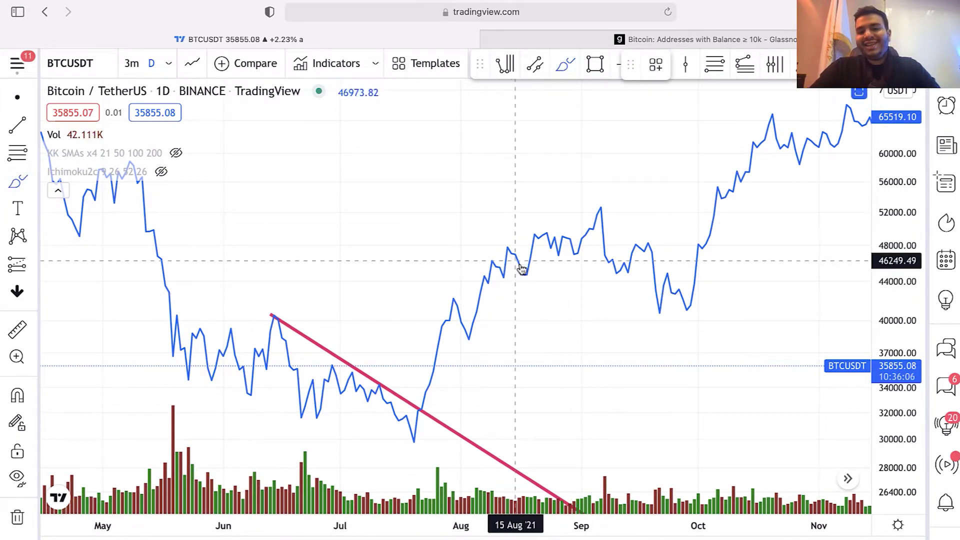
drag(483, 257, 504, 236)
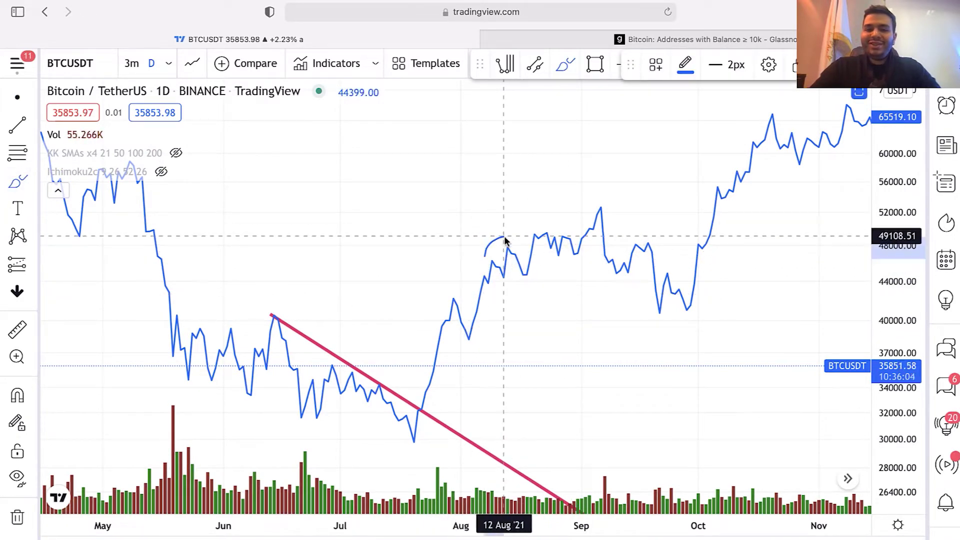
drag(575, 217, 617, 209)
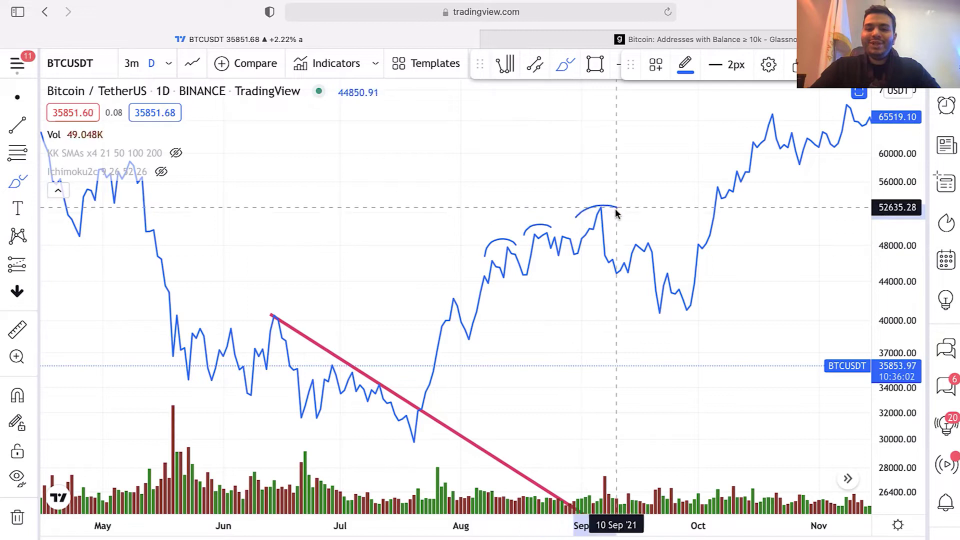
- Draw an ascending trend line from the 17 August 2021 low at about 44,548 through 15 September at about 50,132
click(9, 132)
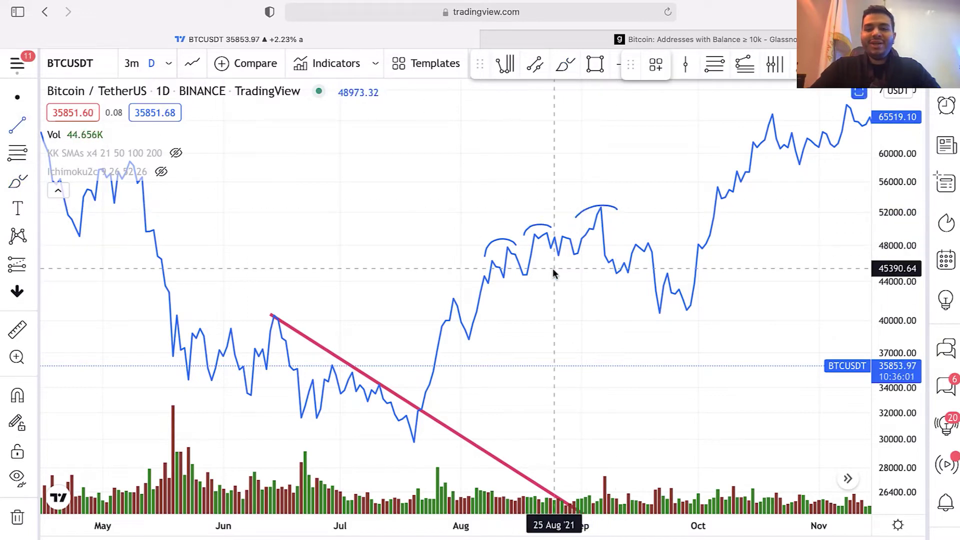
click(525, 275)
click(637, 227)
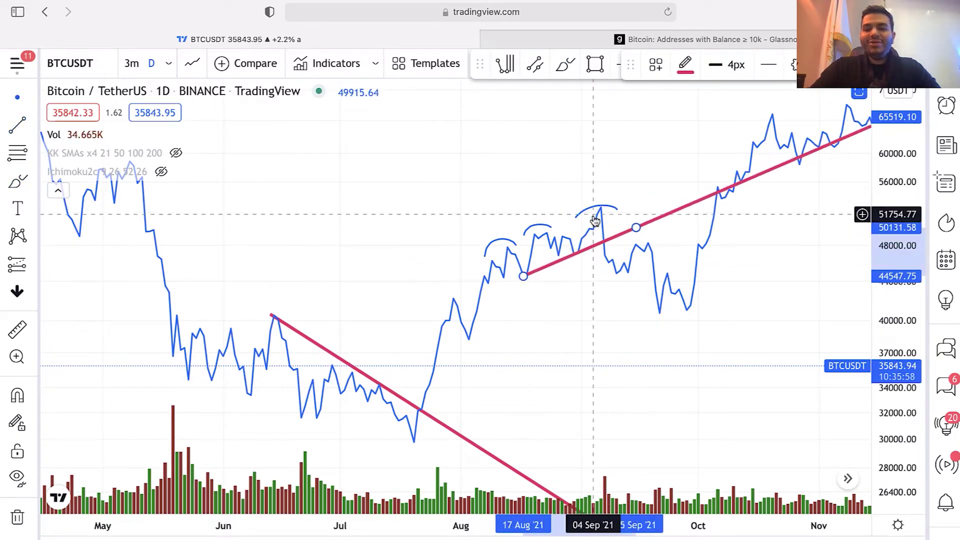
scroll(672, 320, down, 5)
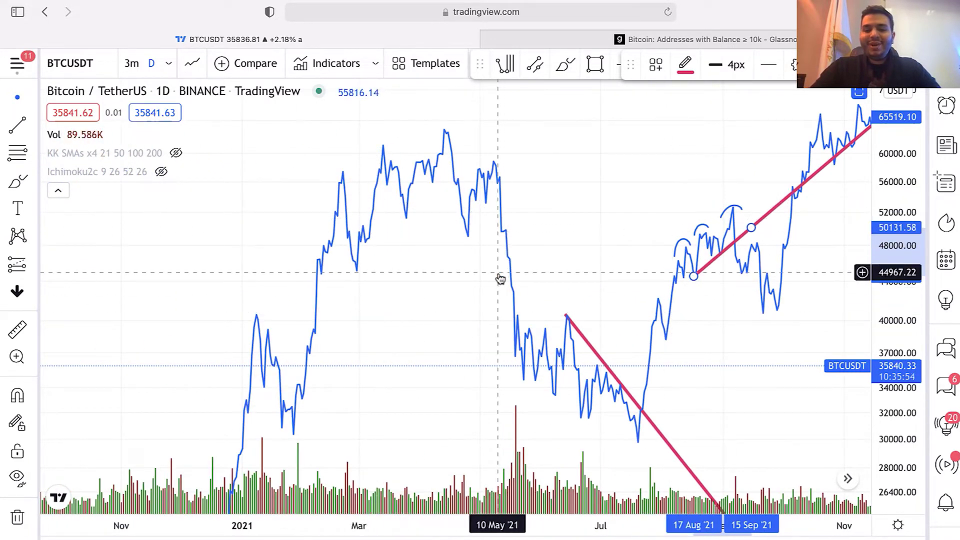
drag(648, 274, 420, 272)
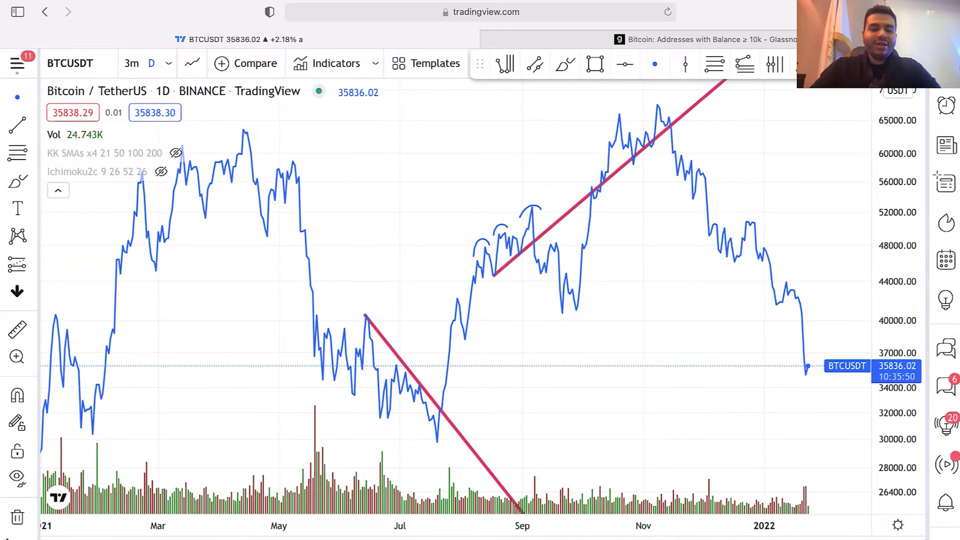
- Clear the existing drawings and brush a vertical stroke below the April 2021 highs and a horizontal stroke at the late May lows
click(18, 181)
drag(224, 305, 233, 198)
drag(205, 386, 354, 388)
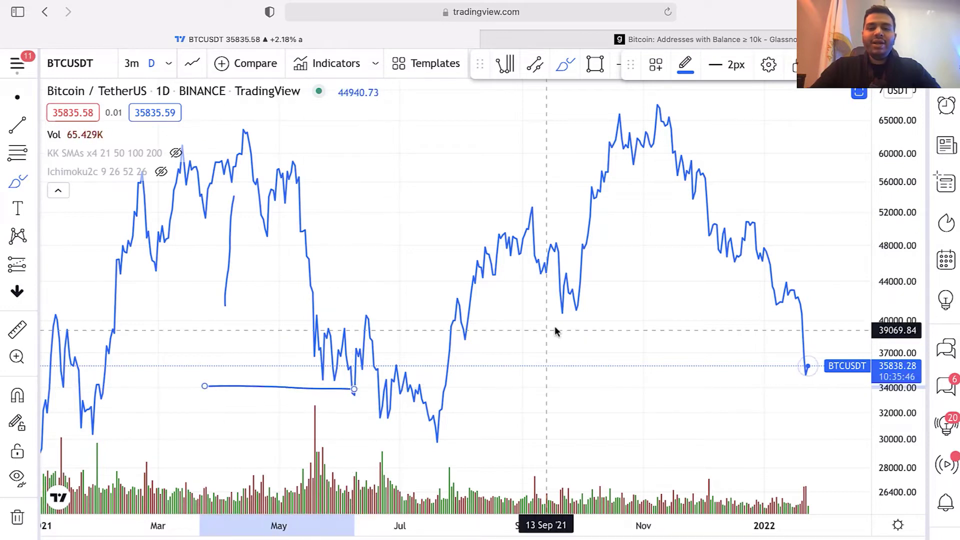
- Brush loops around the August–September and October–November 2021 highs, with an upward arrow pointing at the second loop
mouse_move(566, 213)
mouse_down()
mouse_move(465, 272)
mouse_move(582, 204)
mouse_up()
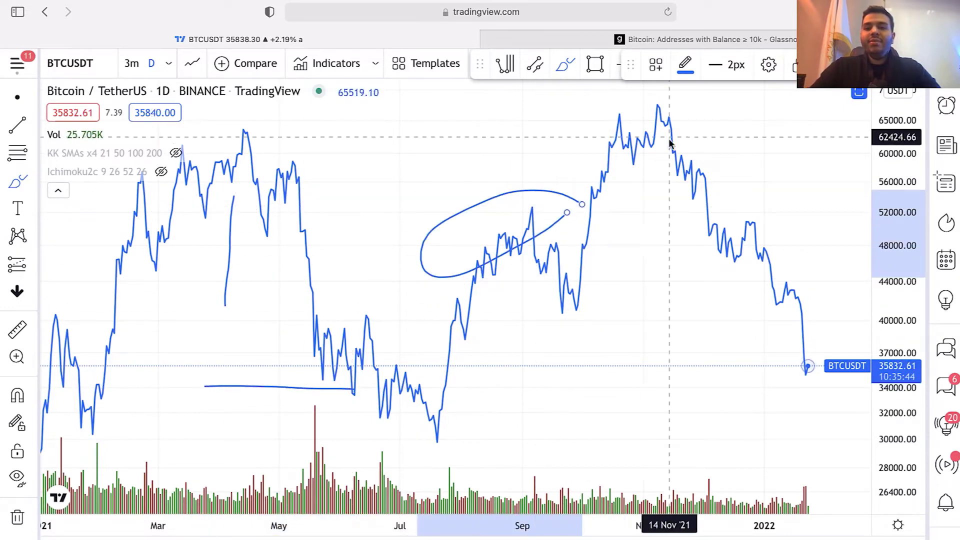
mouse_move(681, 142)
mouse_down()
mouse_move(586, 169)
mouse_move(617, 101)
mouse_move(692, 121)
mouse_up()
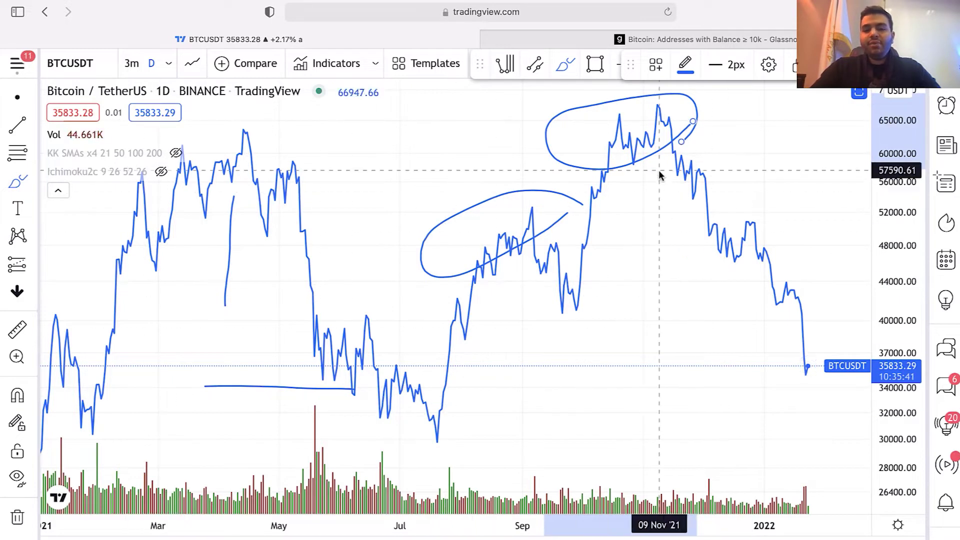
mouse_move(640, 318)
mouse_down()
mouse_move(648, 171)
mouse_move(640, 161)
mouse_move(668, 190)
mouse_up()
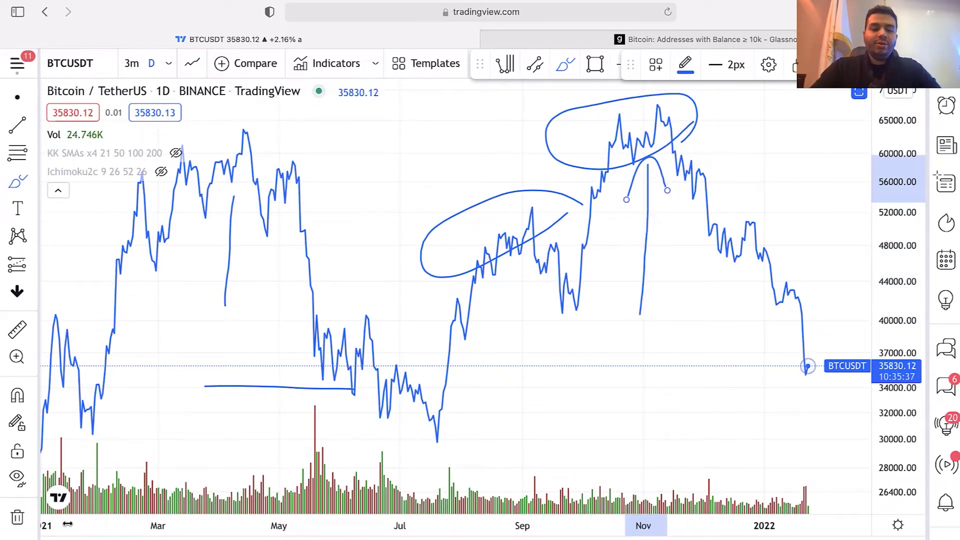
- Clear the drawings and brush a single loop around the October–November 2021 peaks
click(19, 518)
mouse_move(698, 123)
mouse_down()
mouse_move(625, 182)
mouse_move(636, 86)
mouse_move(695, 115)
mouse_up()
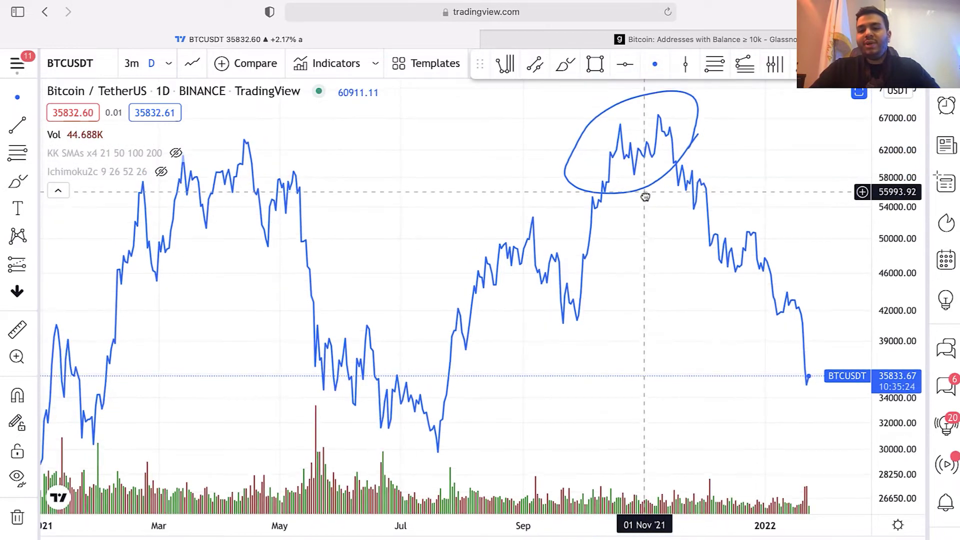
scroll(645, 190, right, 2)
scroll(667, 246, down, 5)
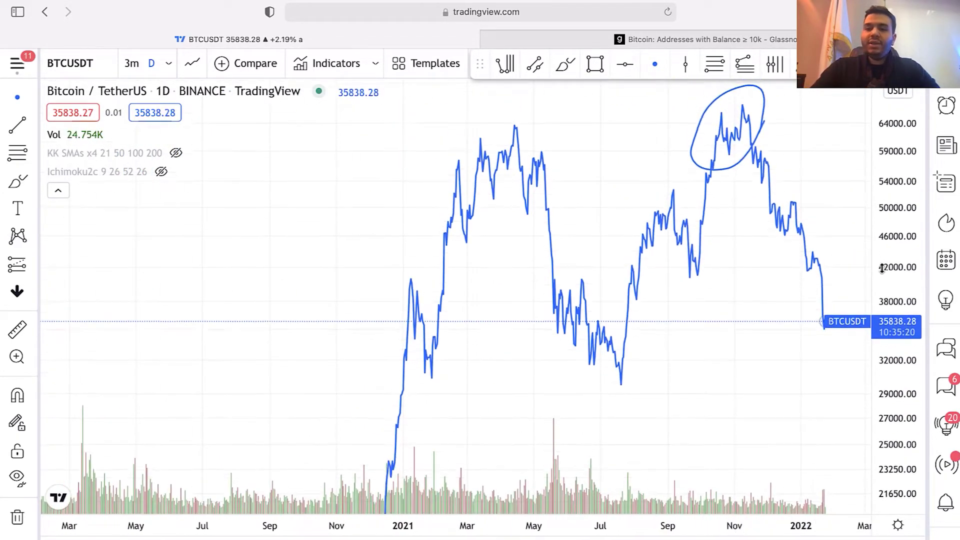
- Switch the BTCUSDT chart to the weekly interval and change the price display from a line to candles
scroll(656, 313, right, 3)
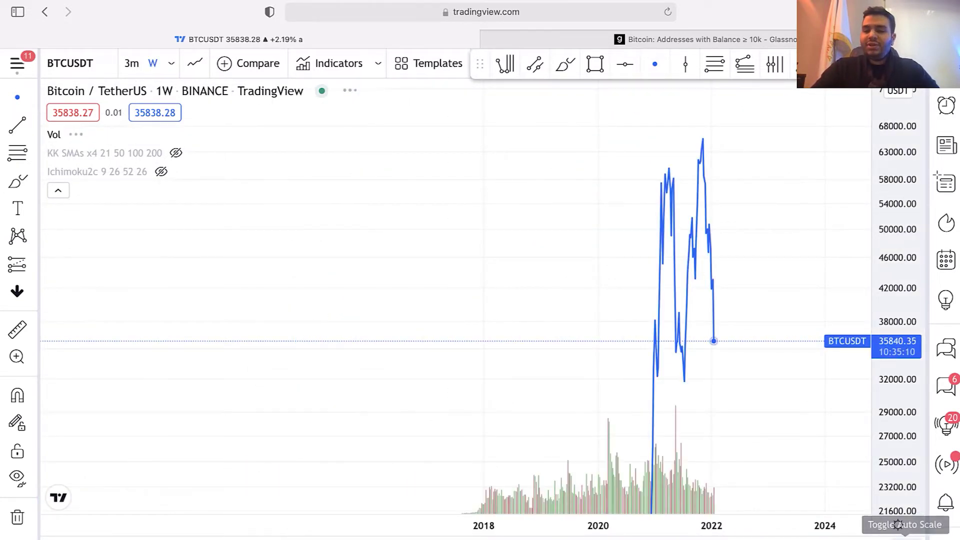
scroll(639, 396, up, 5)
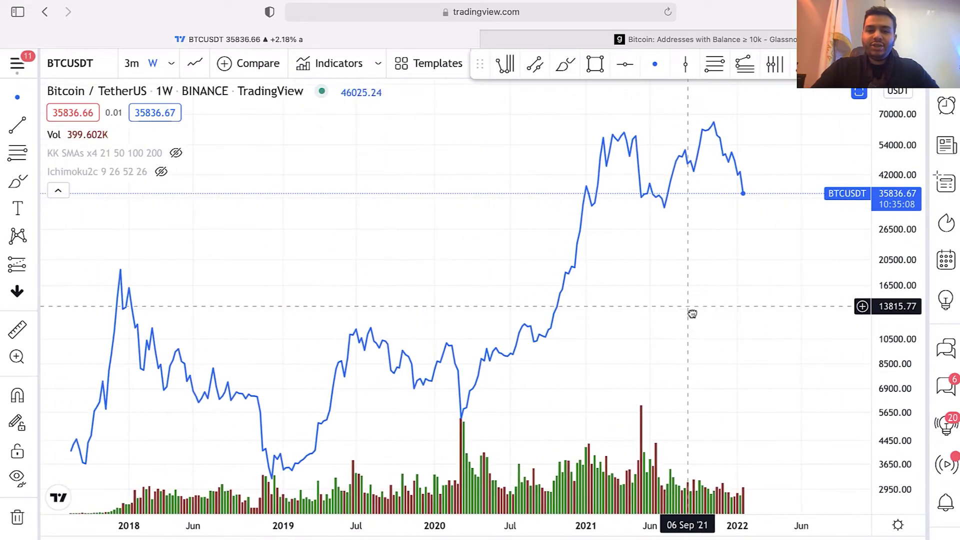
scroll(658, 265, up, 5)
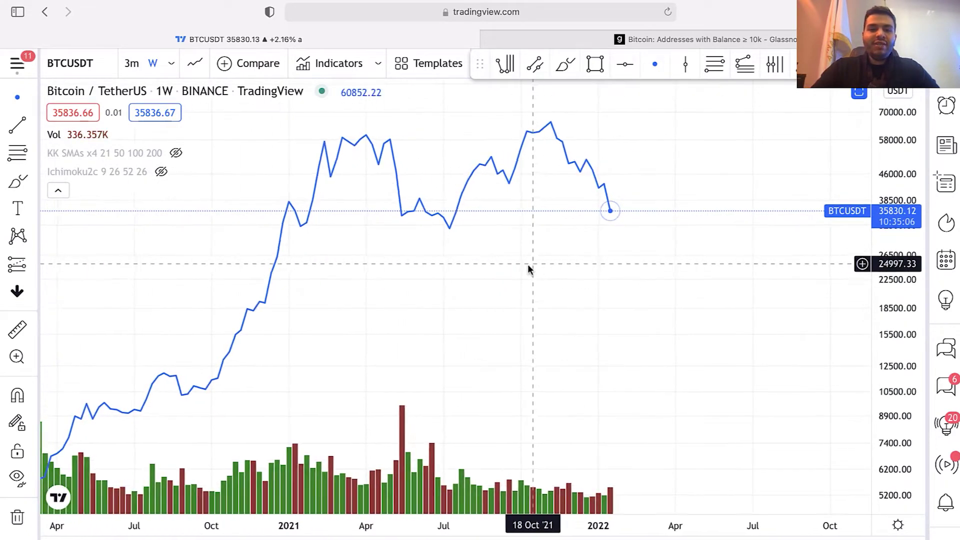
drag(886, 292, 890, 232)
drag(718, 245, 733, 328)
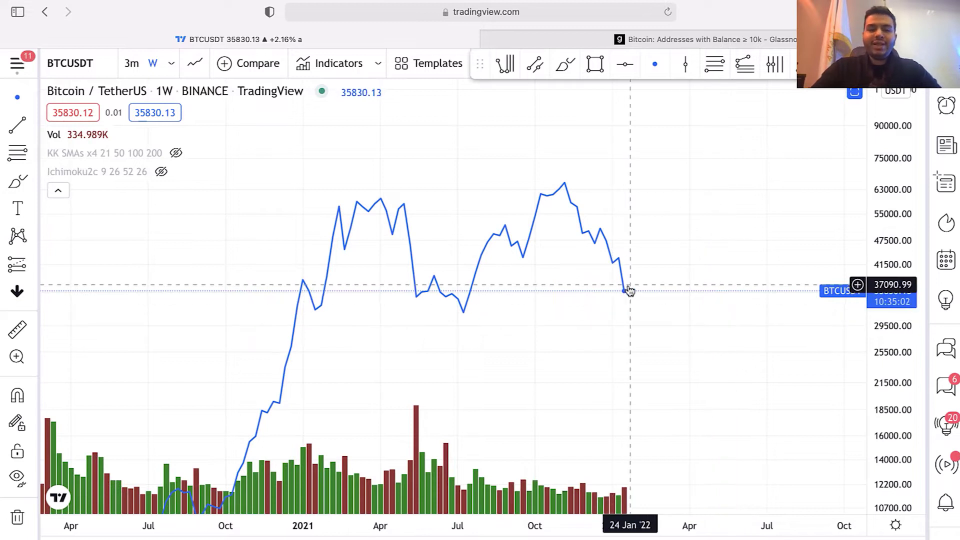
click(194, 63)
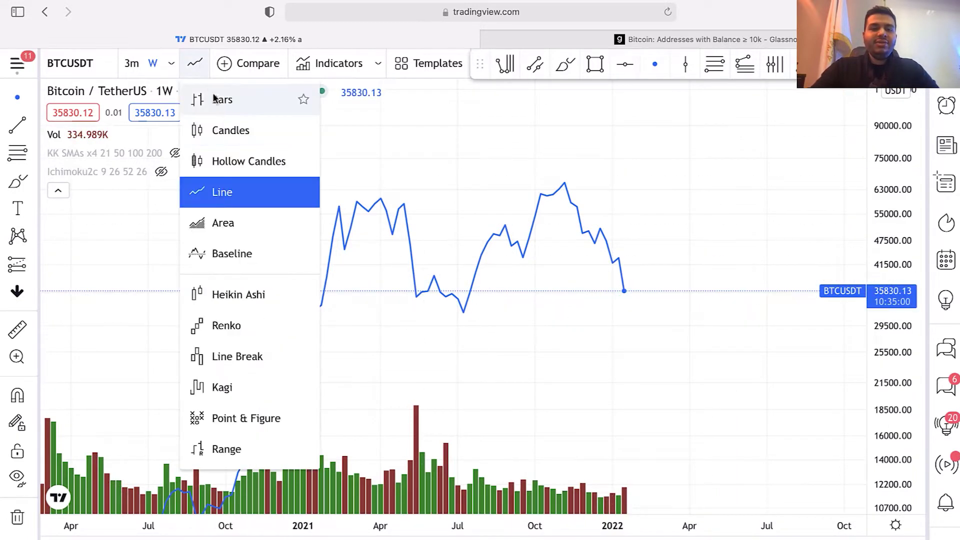
click(220, 130)
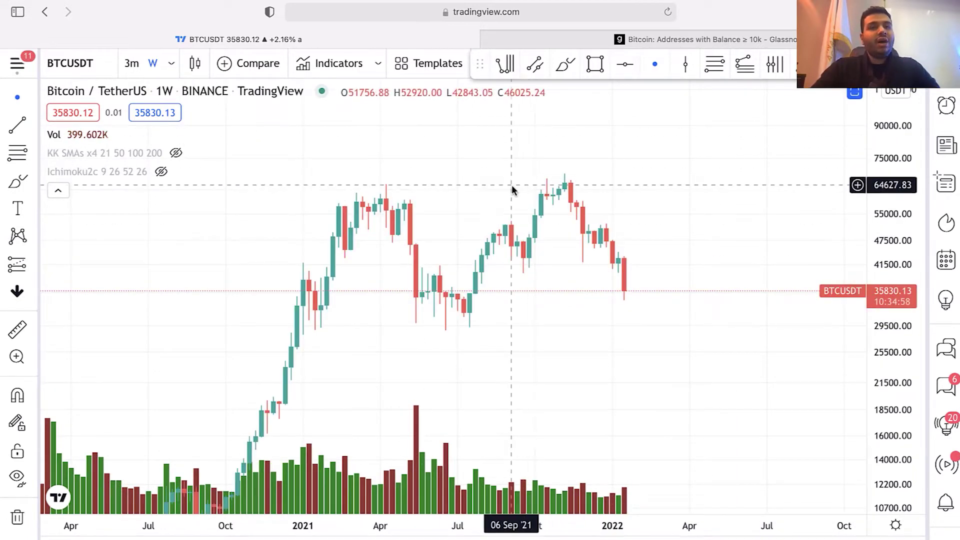
- Switch the chart to the monthly interval and bring mid-2018 through 2022 into view
click(175, 63)
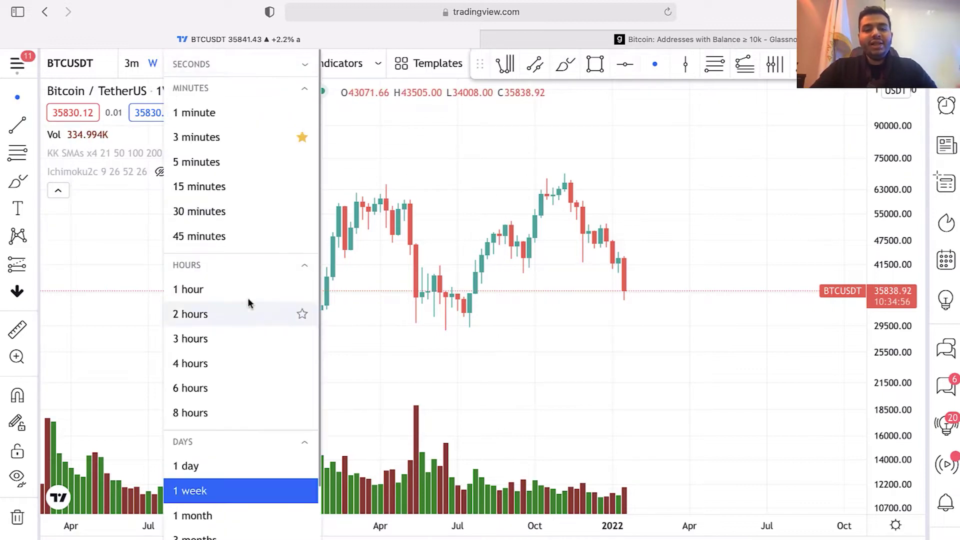
click(220, 514)
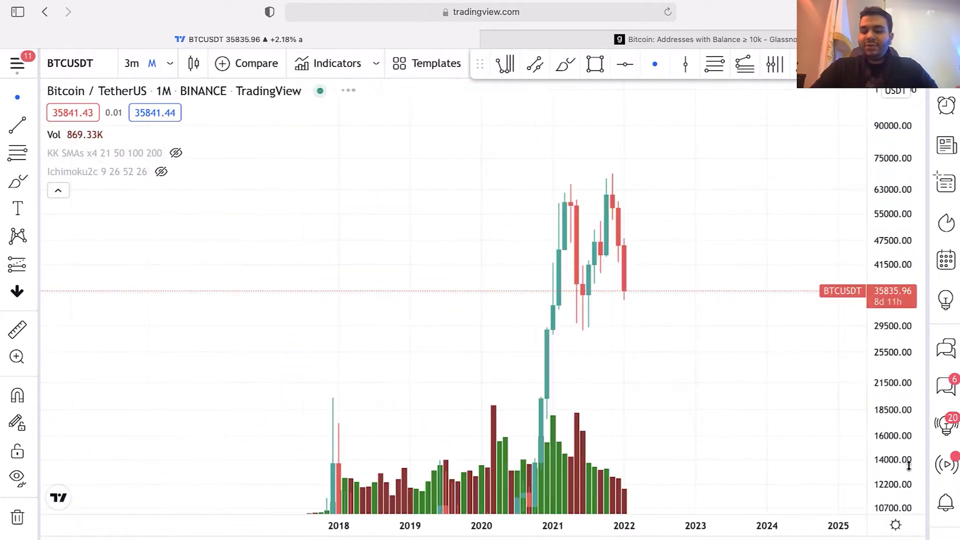
scroll(565, 279, up, 3)
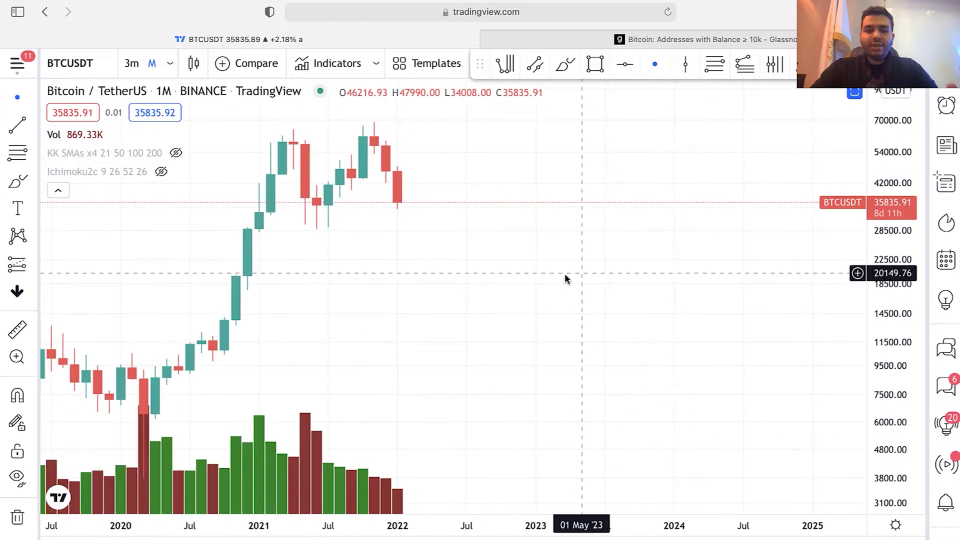
scroll(565, 279, left, 3)
- Draw a rectangle over the 2021 support area, from about 28,800 to 34,300, extending from late 2020 to mid-2023
click(33, 184)
click(102, 241)
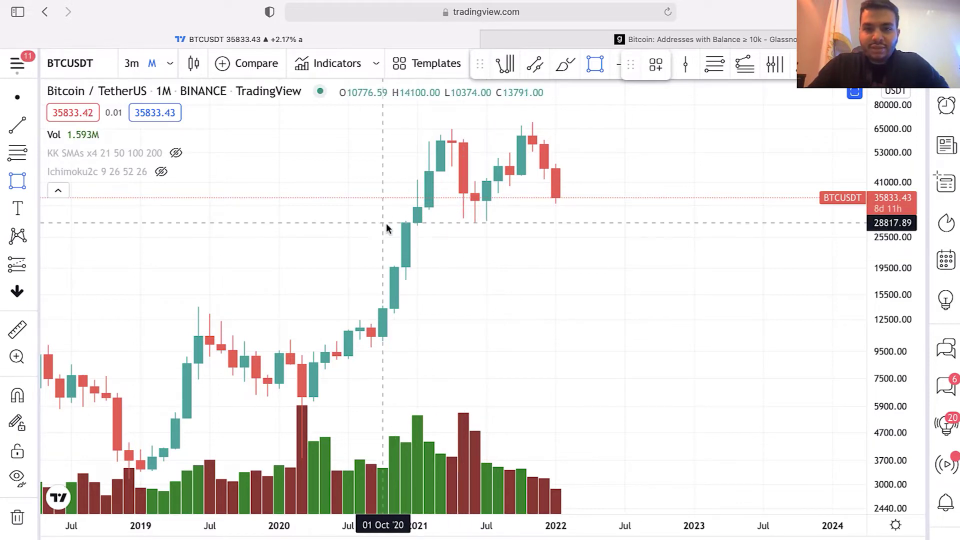
drag(371, 222, 741, 203)
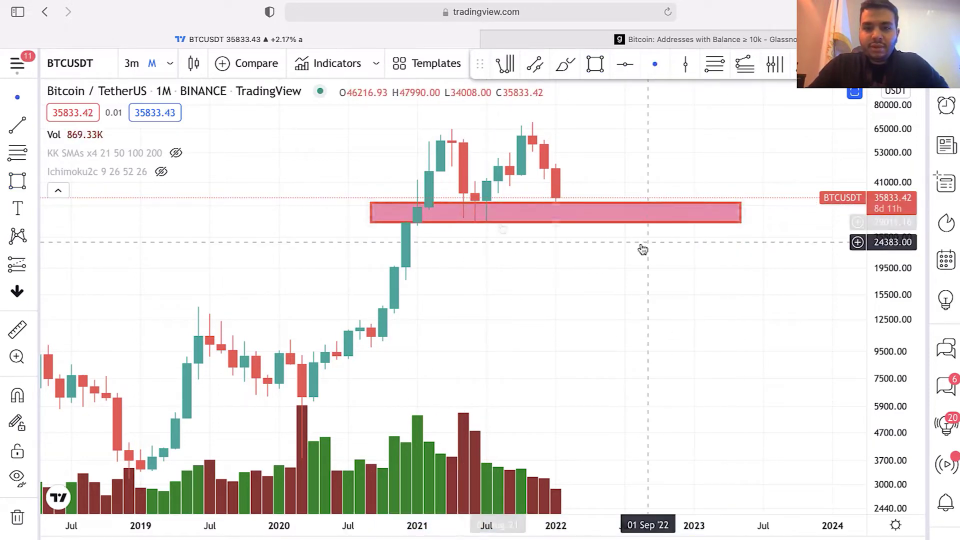
click(498, 223)
click(496, 227)
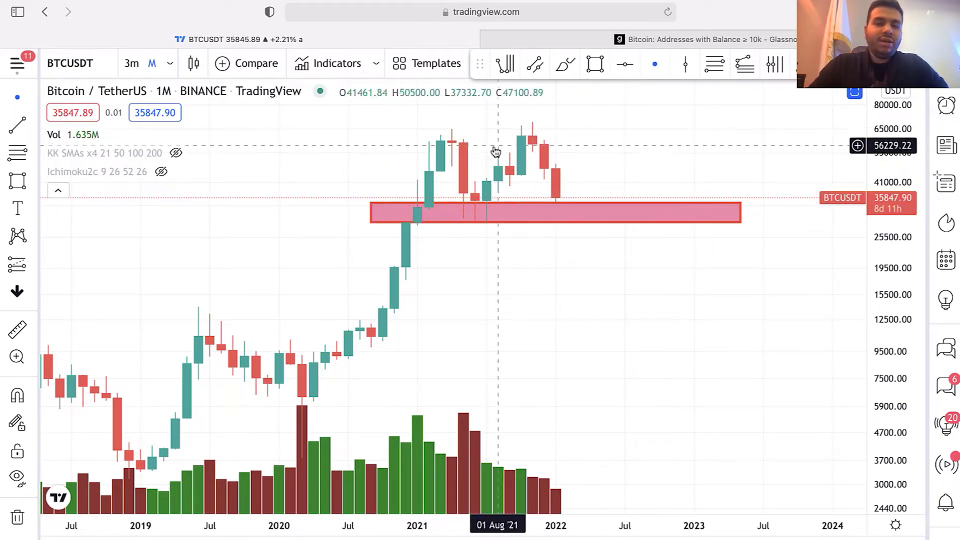
- Draw a rectangle across the two 2021 tops, from about 58,500 up to 64,000, extending from late 2020 to mid-2023
click(170, 63)
click(651, 131)
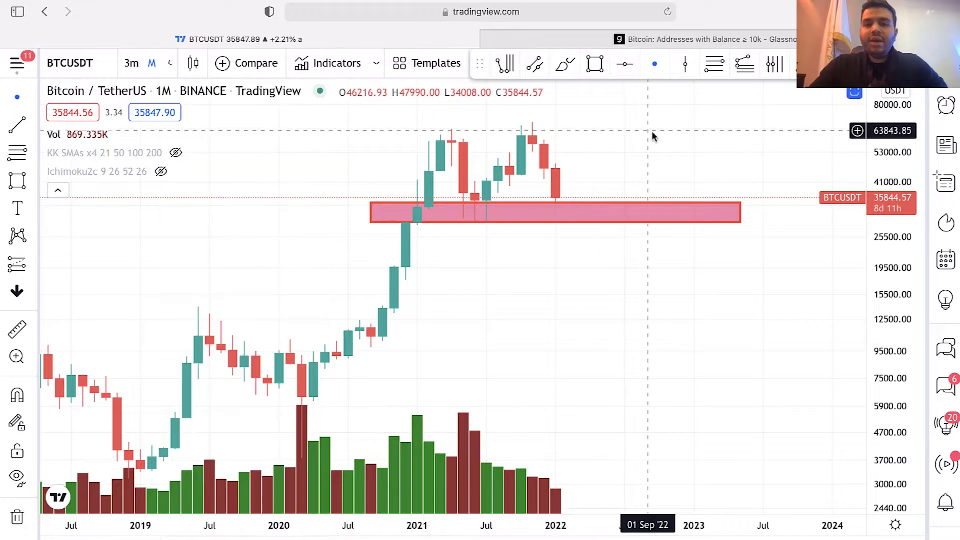
click(17, 181)
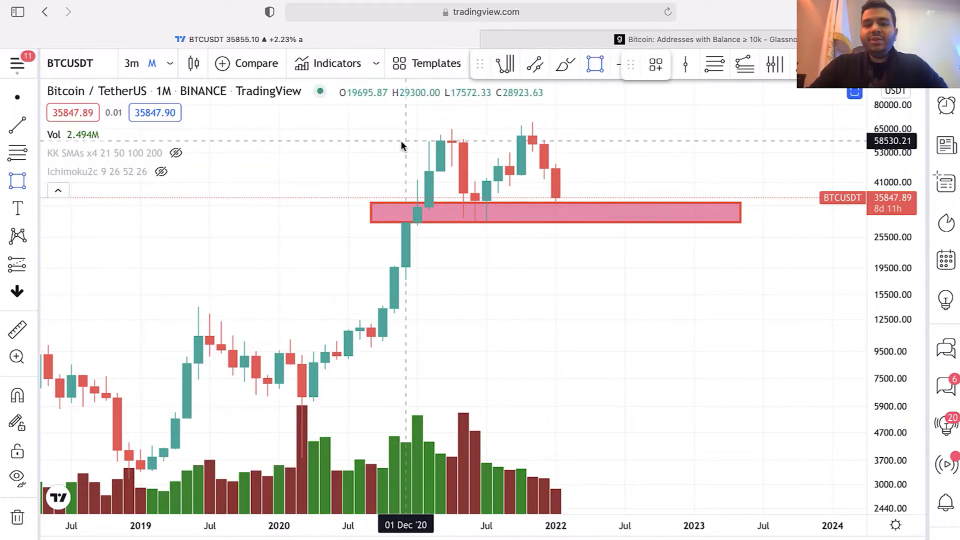
drag(398, 140, 752, 130)
click(696, 167)
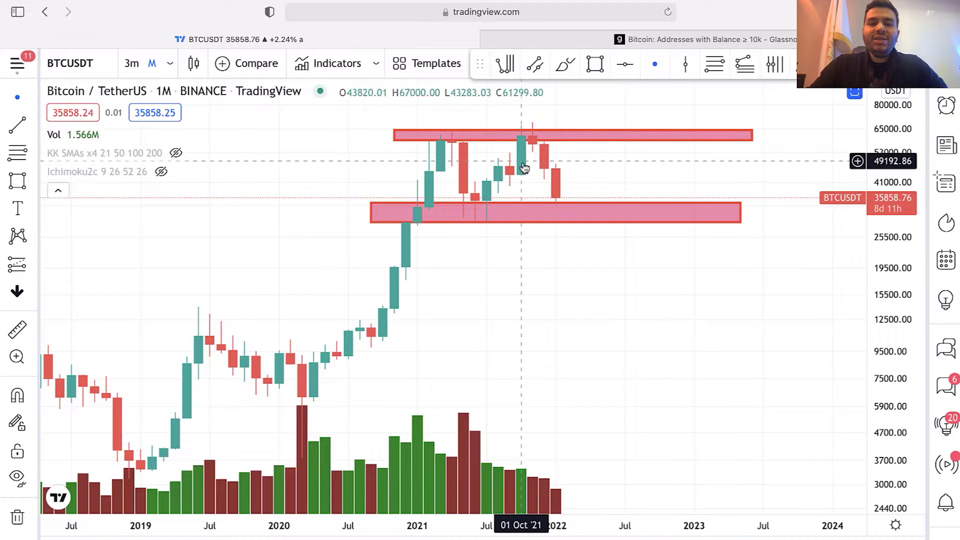
click(443, 130)
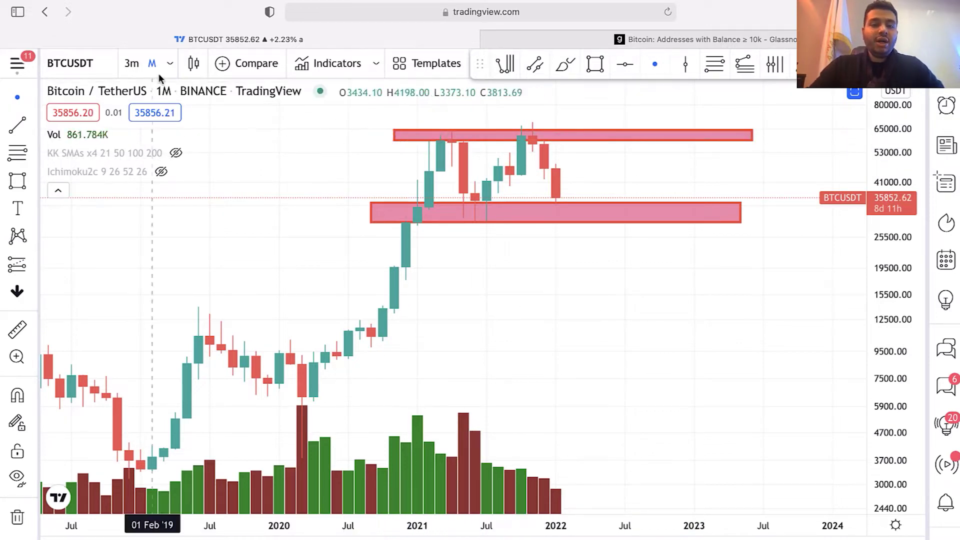
- Switch to the daily interval and frame March 2021 to January 2022 with both rectangular zones in view
click(171, 65)
click(233, 457)
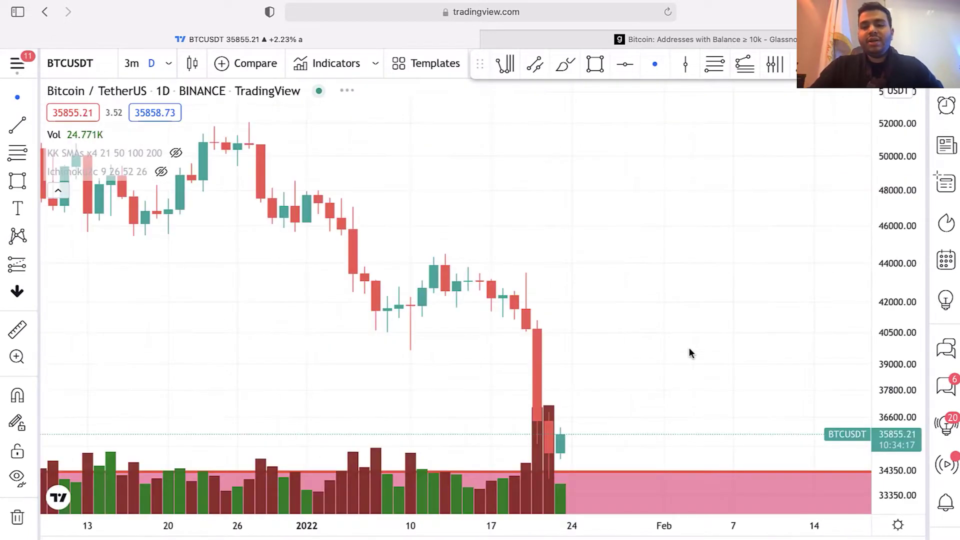
scroll(690, 352, down, 2)
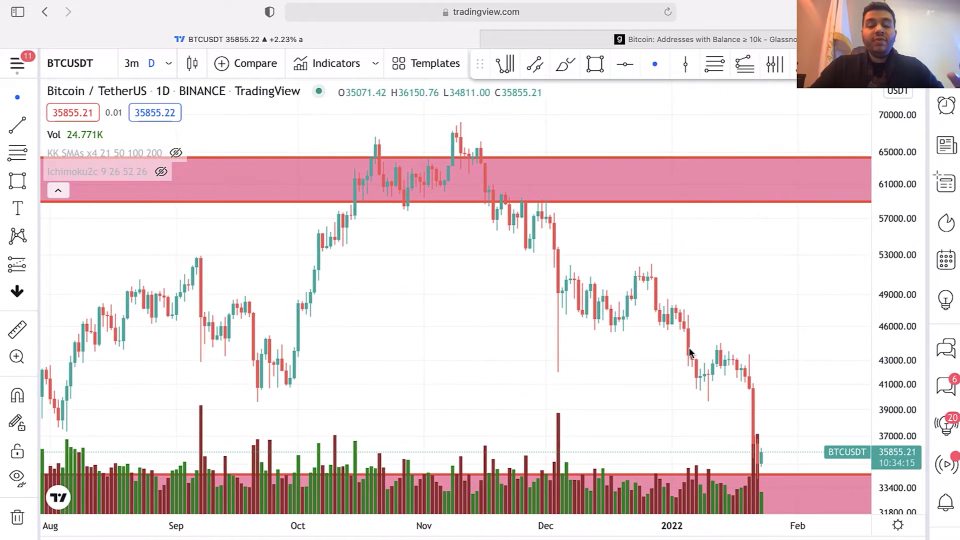
scroll(691, 353, down, 4)
scroll(688, 353, down, 1)
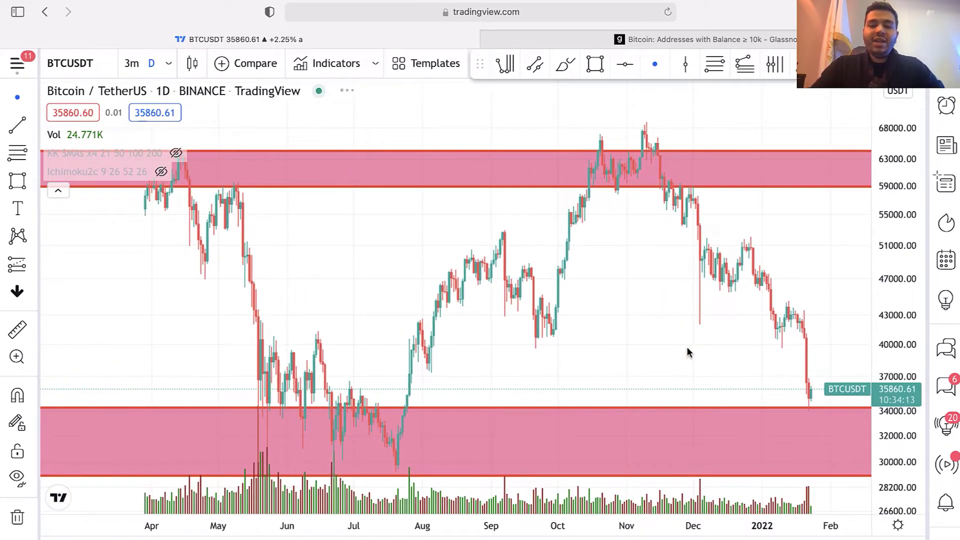
scroll(597, 292, down, 2)
scroll(483, 327, down, 5)
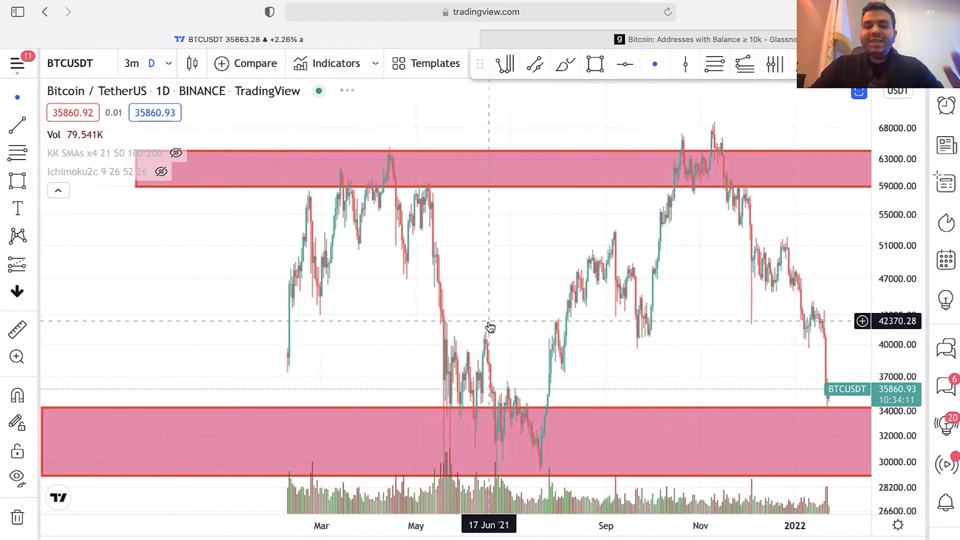
drag(580, 349, 513, 354)
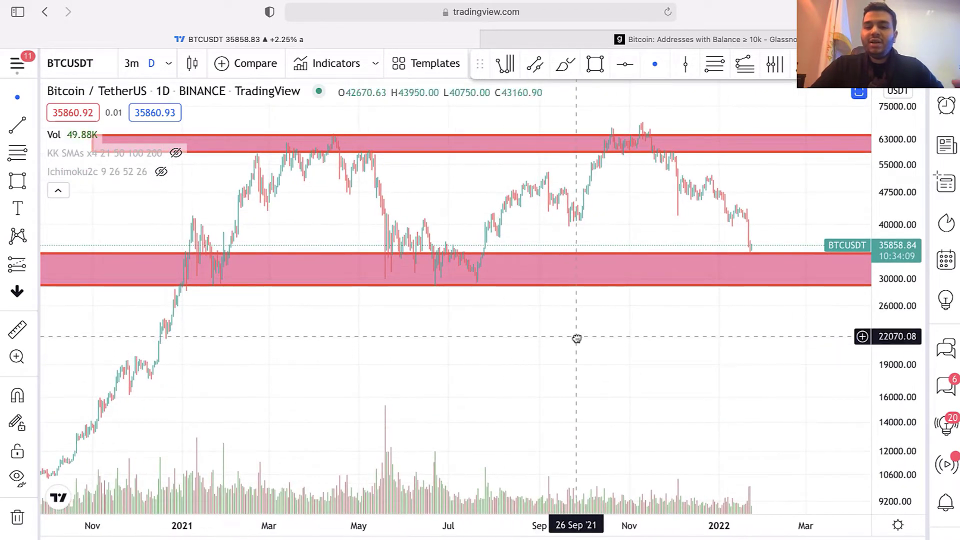
scroll(589, 338, up, 4)
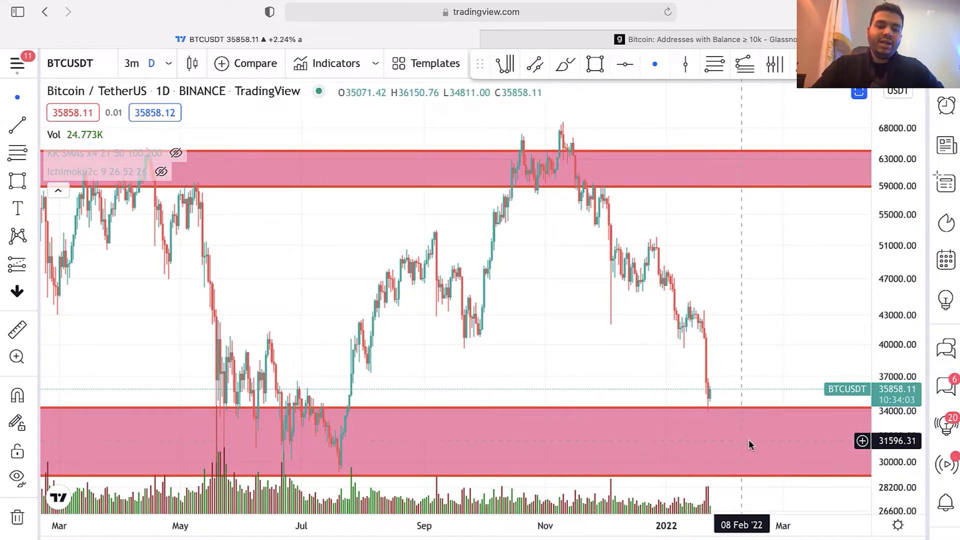
- Brush a projected path dipping into the lower zone and rising to an arrowhead below the upper zone, and delete the circle at its start
click(32, 181)
click(75, 182)
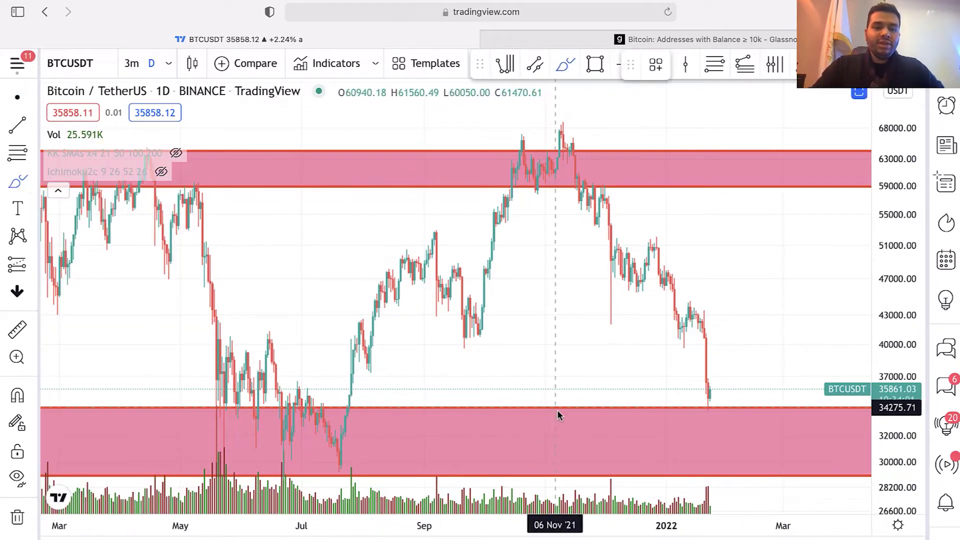
mouse_move(705, 443)
mouse_down()
mouse_move(720, 458)
mouse_move(801, 314)
mouse_move(840, 210)
mouse_move(823, 223)
mouse_move(852, 202)
mouse_up()
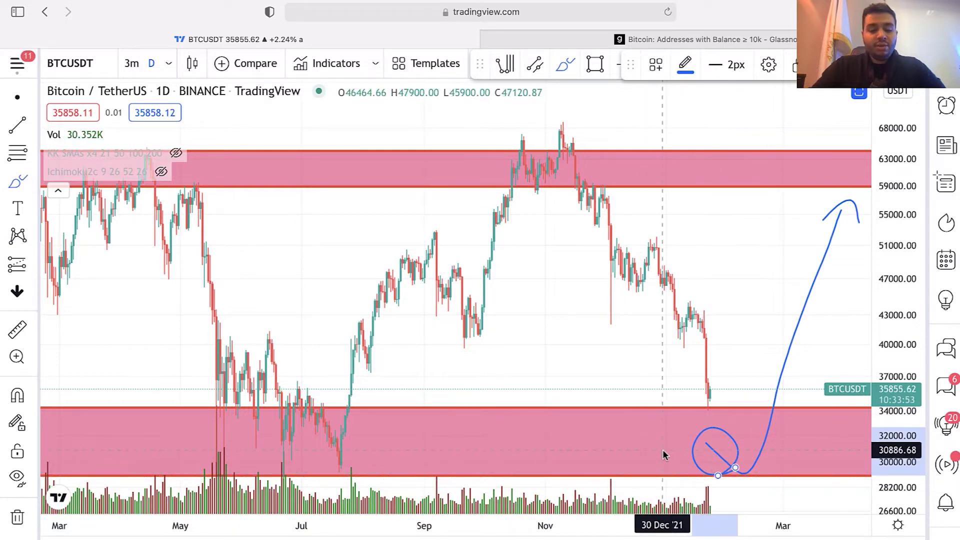
key(Delete)
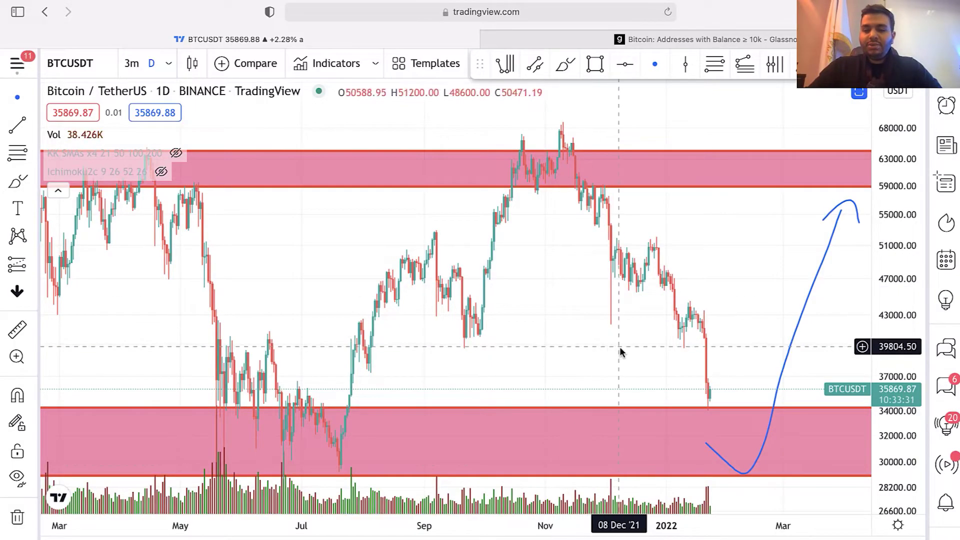
- Try brushing an alternative path that zigzags through the lower zone and rises to about 53,000, and undo these brush strokes
scroll(697, 439, down, 5)
scroll(705, 411, down, 3)
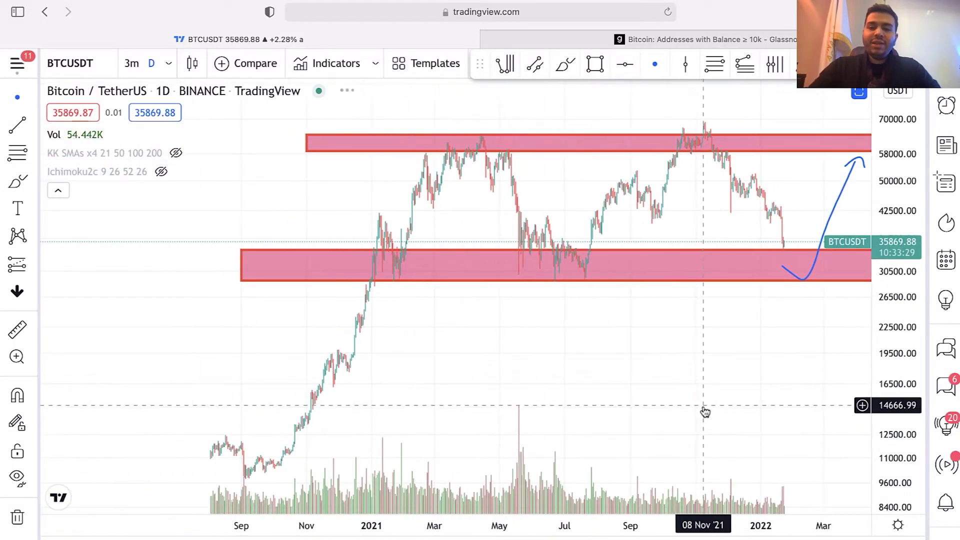
drag(705, 412, 639, 403)
scroll(661, 329, up, 3)
scroll(660, 330, up, 5)
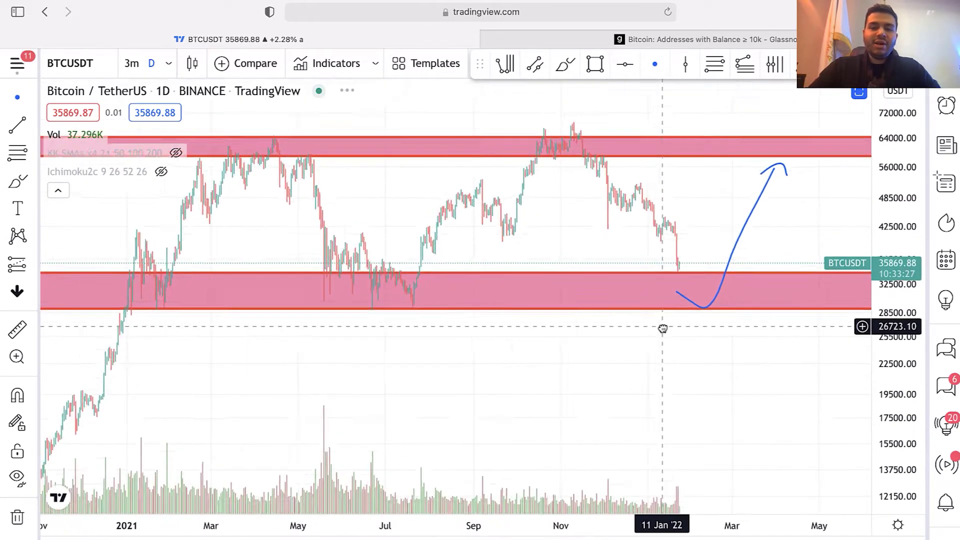
click(24, 184)
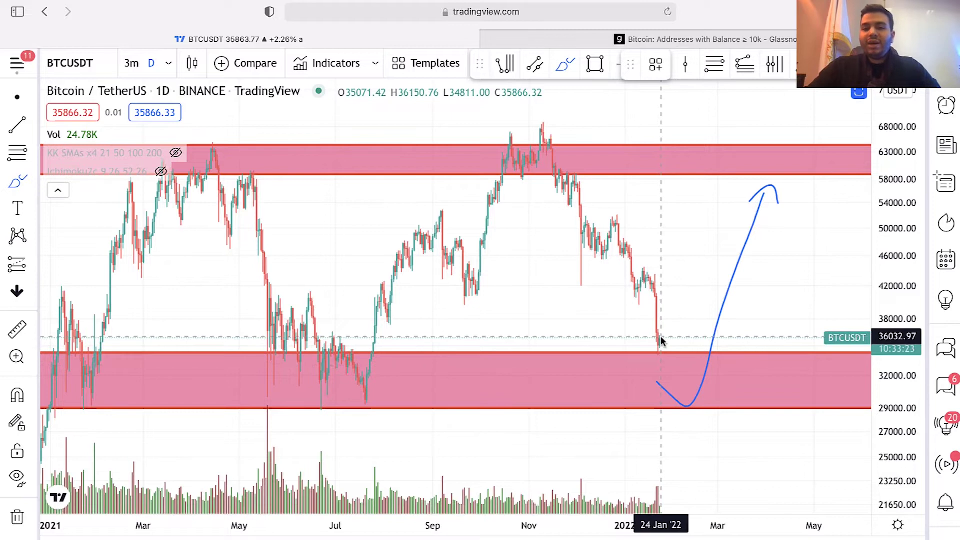
scroll(661, 335, up, 2)
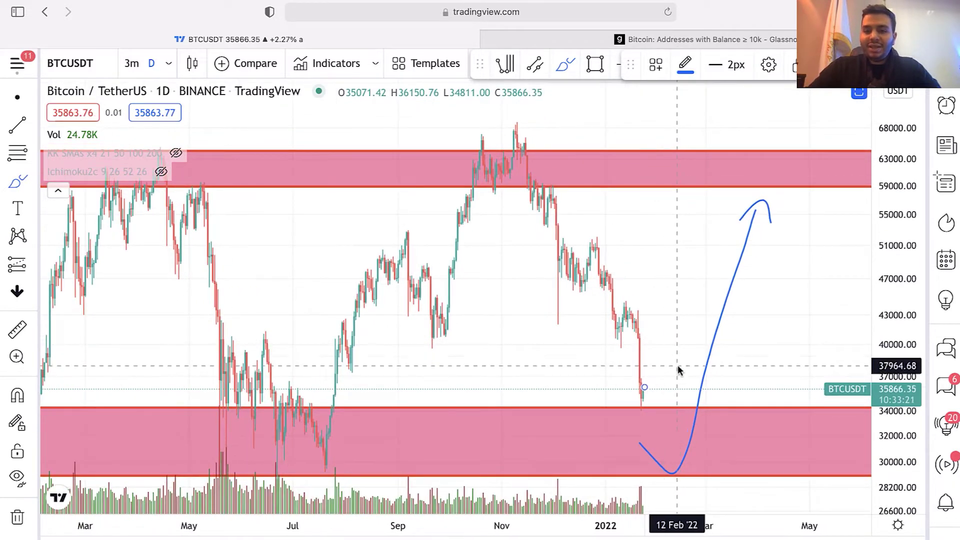
mouse_move(645, 387)
mouse_down()
mouse_move(658, 428)
mouse_move(671, 423)
mouse_move(708, 457)
mouse_move(727, 457)
mouse_move(741, 438)
mouse_up()
mouse_move(617, 407)
mouse_down()
mouse_move(741, 453)
mouse_move(748, 433)
mouse_move(752, 449)
mouse_move(815, 346)
mouse_move(821, 227)
mouse_up()
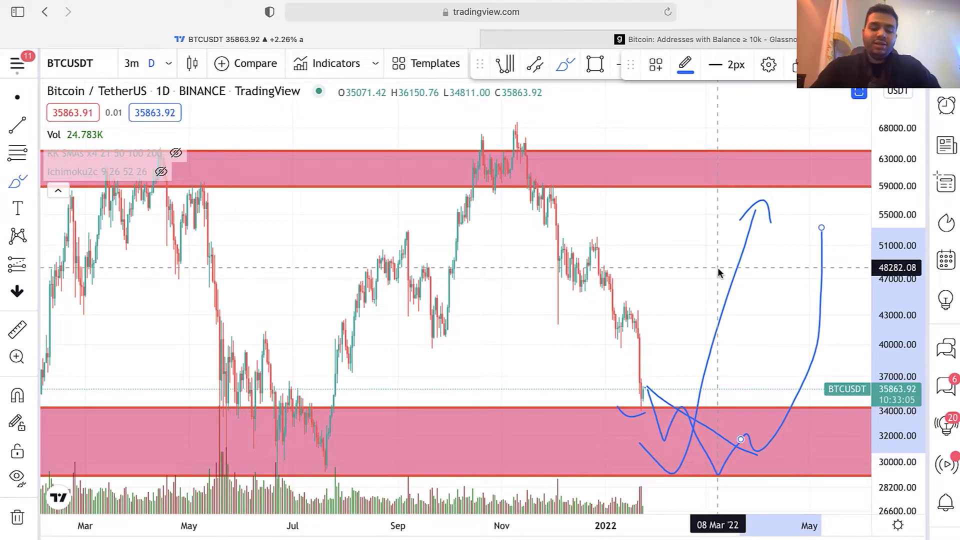
key(super+z)
key(super+z)
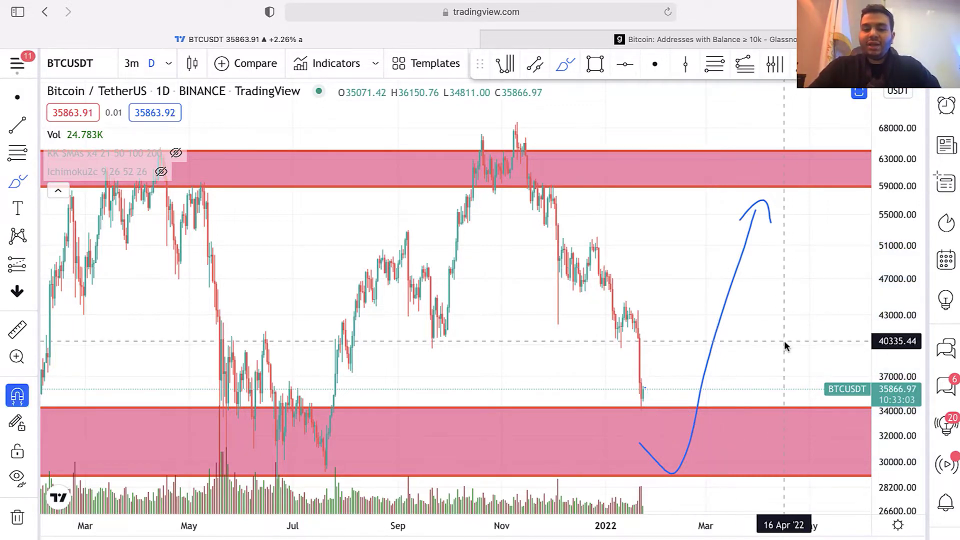
mouse_move(530, 168)
mouse_down()
mouse_move(450, 191)
mouse_move(569, 131)
mouse_up()
key(super+z)
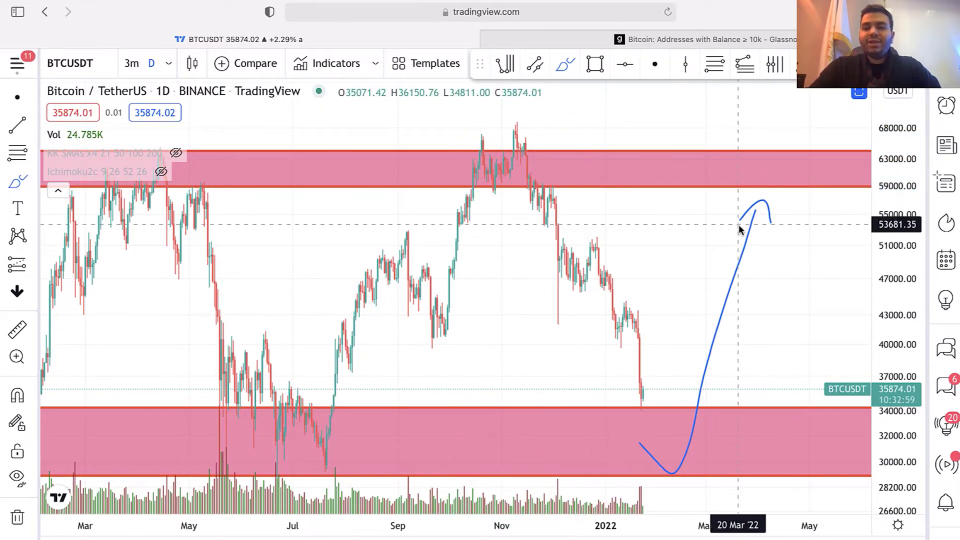
- Delete the projected bounce path and its arrowhead, keeping both rectangular zones
click(757, 250)
key(Delete)
click(756, 213)
key(Delete)
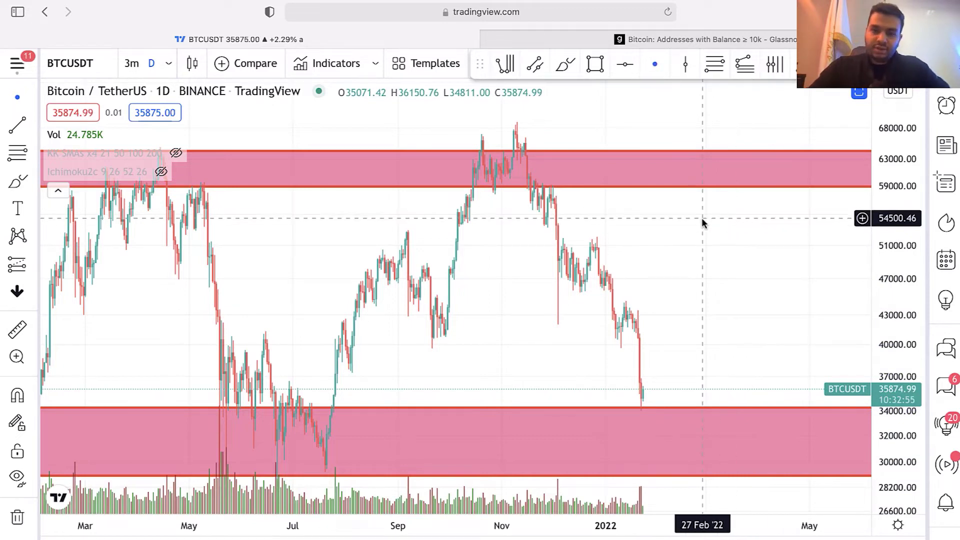
- Bring back the RSI pane and brush arcs over the October 2021 price top and the November RSI peak
key(super+z)
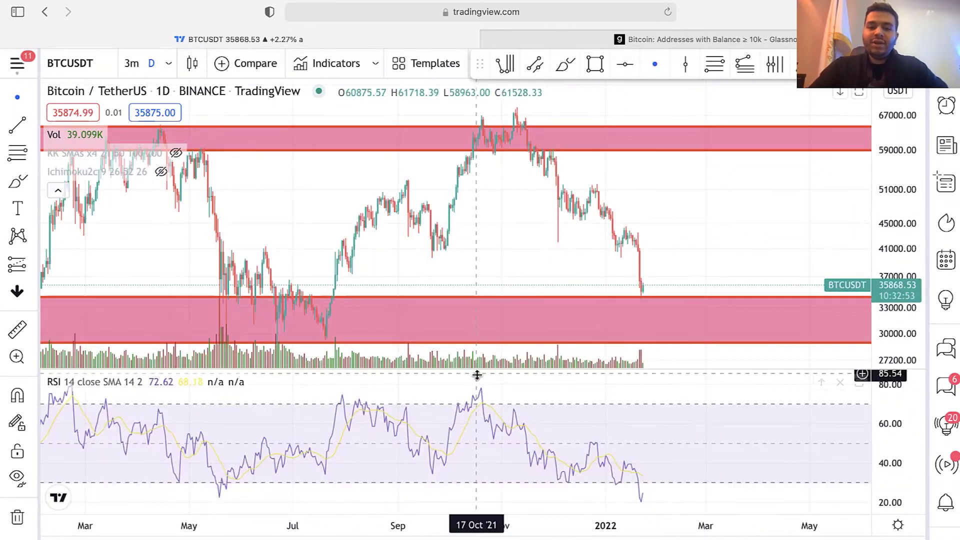
click(17, 181)
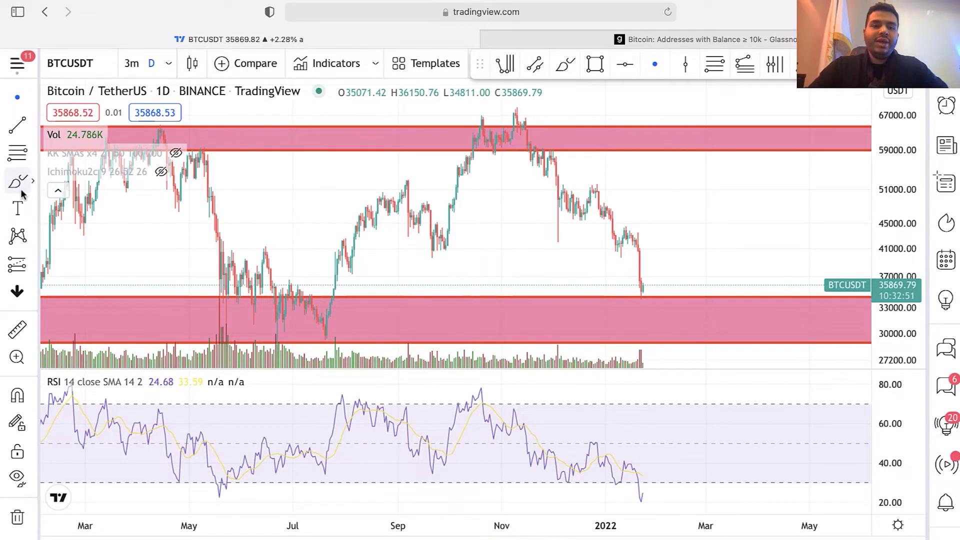
drag(464, 121, 495, 115)
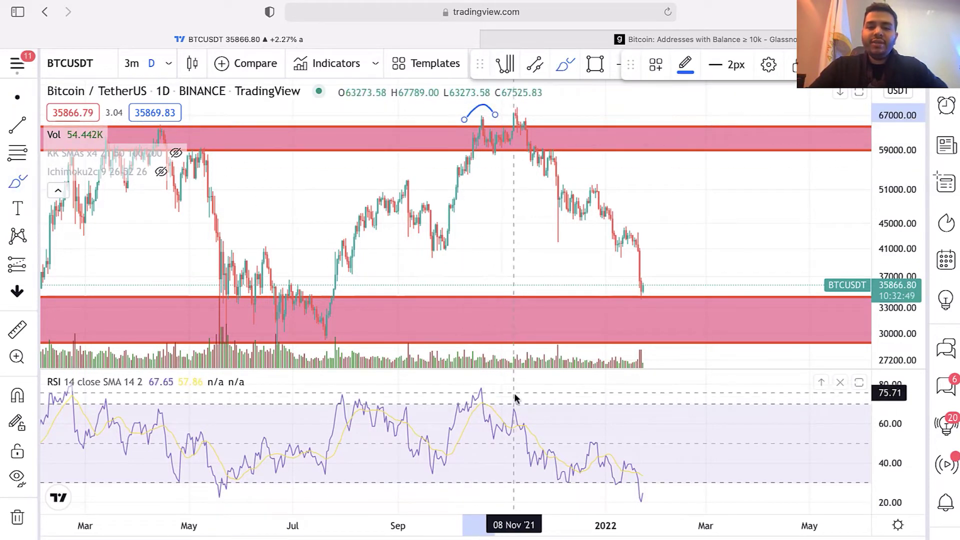
drag(505, 407, 531, 409)
- Try brushing a level line at about 77 across the 2021 RSI peaks, and delete it along with the RSI arc
scroll(531, 412, down, 5)
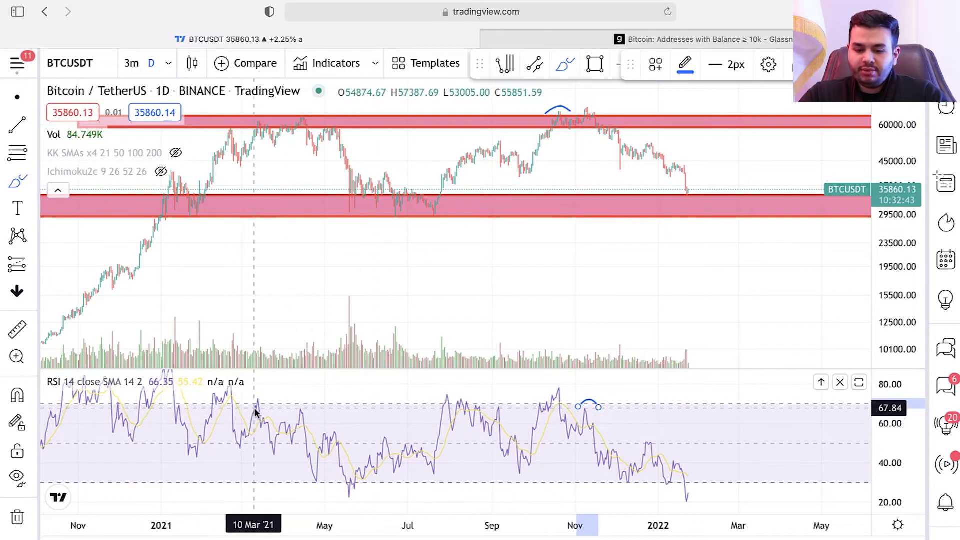
drag(202, 392, 536, 390)
scroll(610, 365, up, 4)
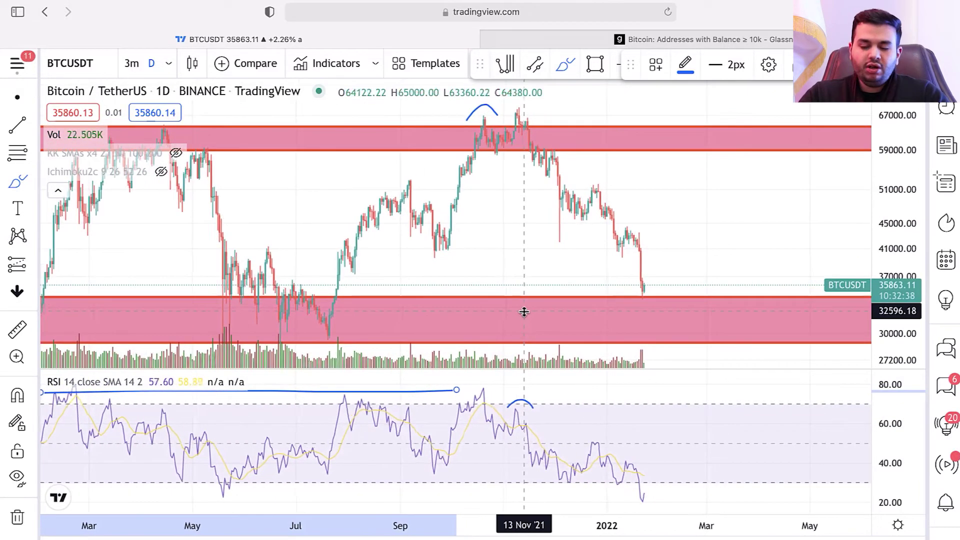
key(Delete)
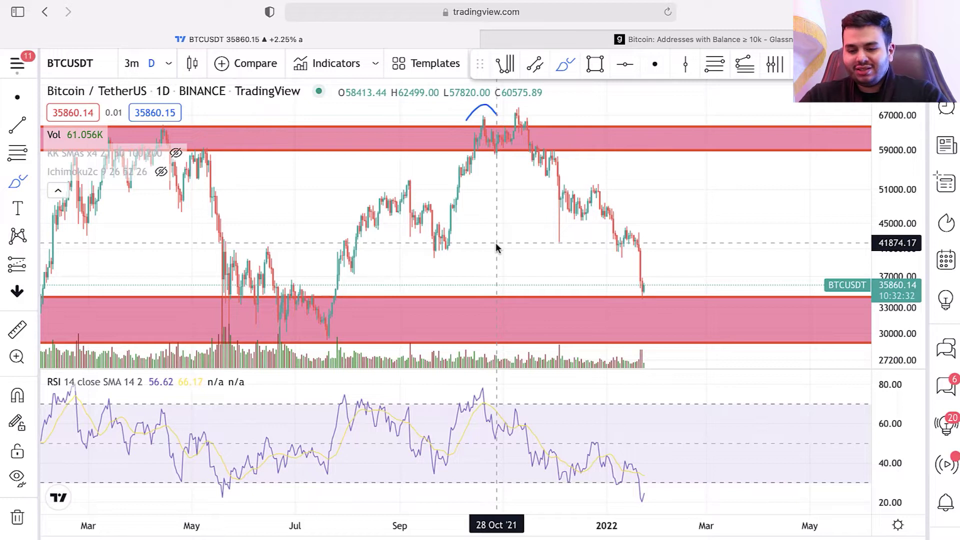
- Draw a rising parallel channel from the 22 July 2021 low near 29,088 to 1 February 2022, with its upper line along the highs
click(34, 128)
click(95, 126)
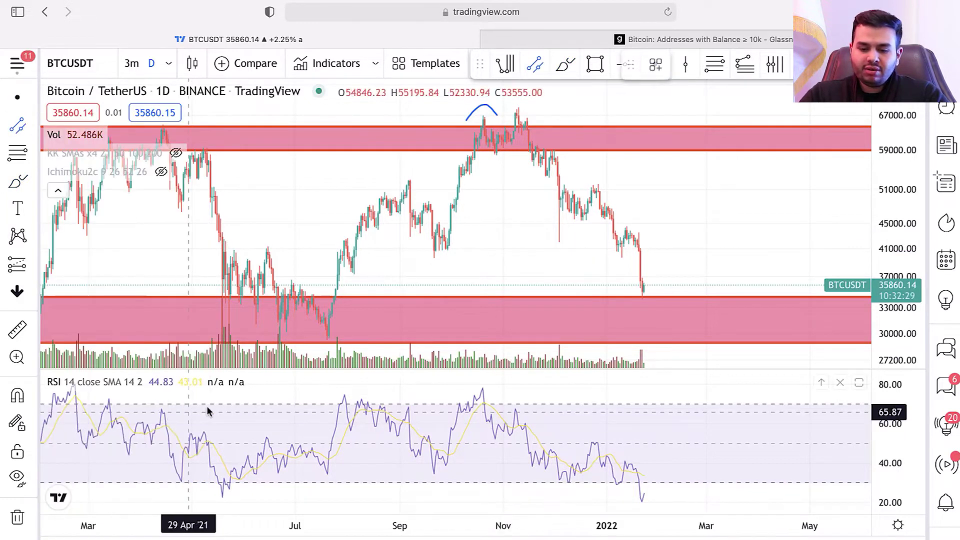
click(330, 343)
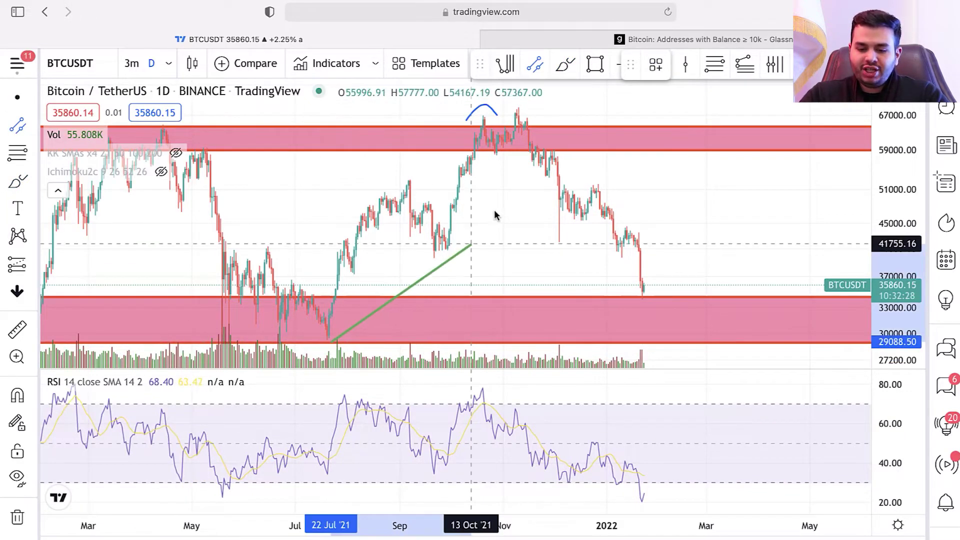
click(659, 92)
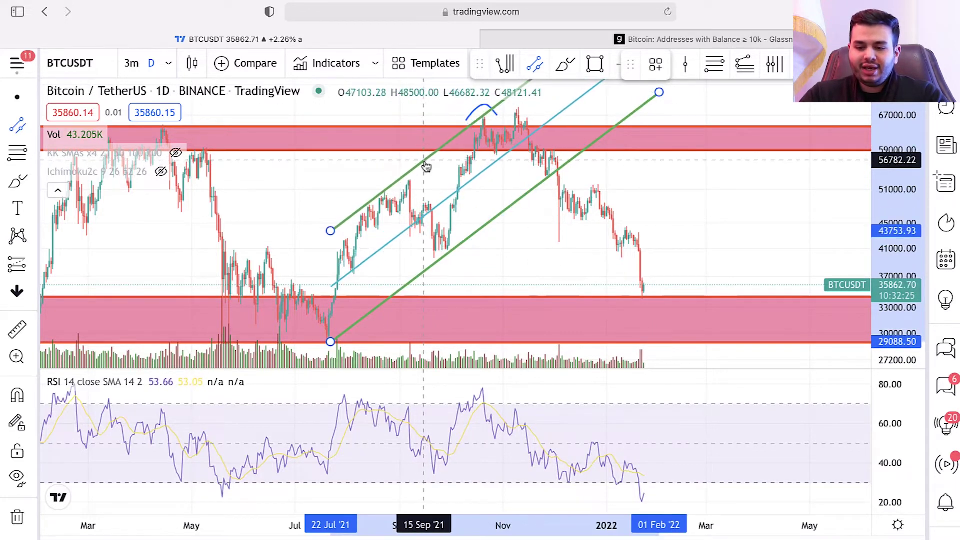
click(426, 166)
- Brush an arc over the November 2021 top, an outline around both tops and a level line at about 65,000 across them
scroll(540, 200, up, 3)
scroll(501, 196, left, 5)
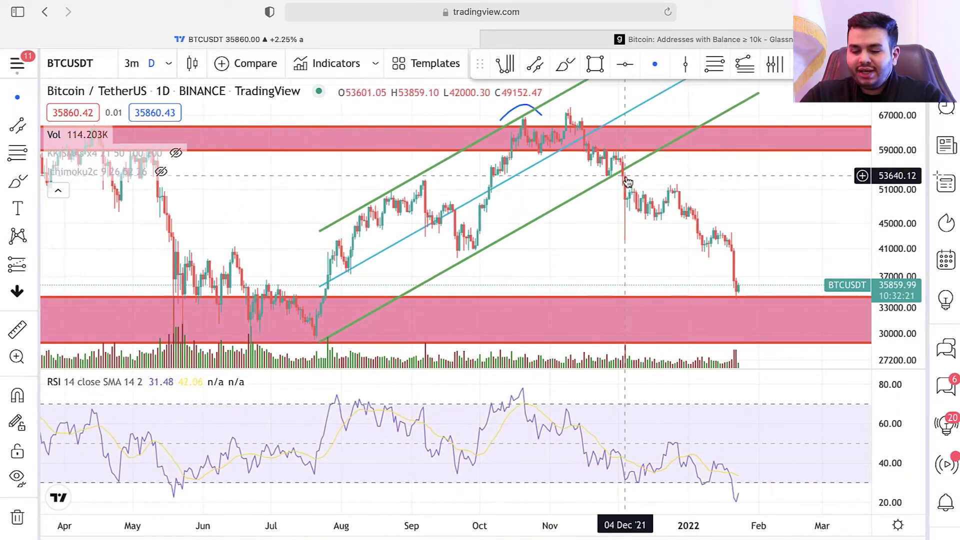
mouse_move(901, 295)
mouse_down()
mouse_move(900, 280)
mouse_move(887, 298)
mouse_up()
scroll(797, 285, right, 2)
drag(521, 150, 553, 130)
mouse_move(588, 192)
mouse_down()
mouse_move(547, 227)
mouse_move(466, 169)
mouse_up()
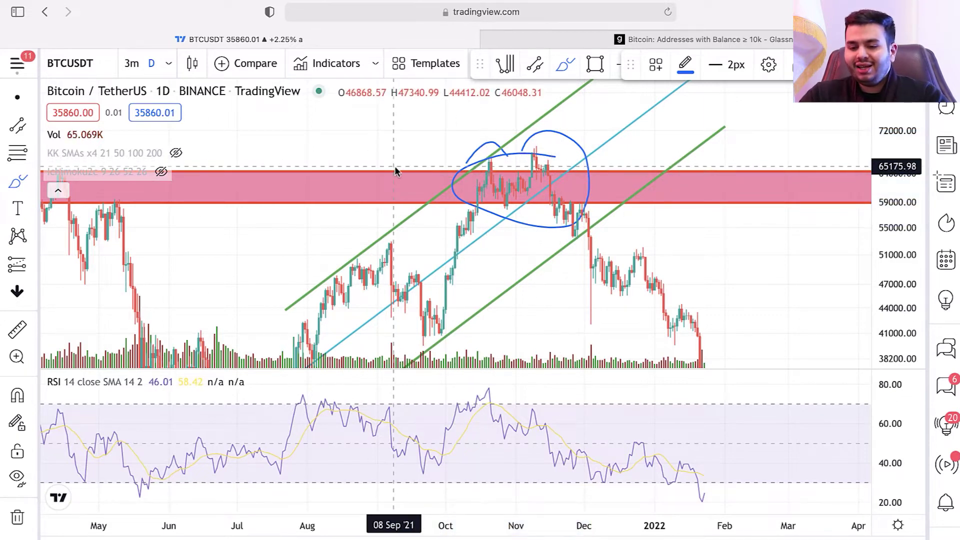
drag(394, 166, 568, 167)
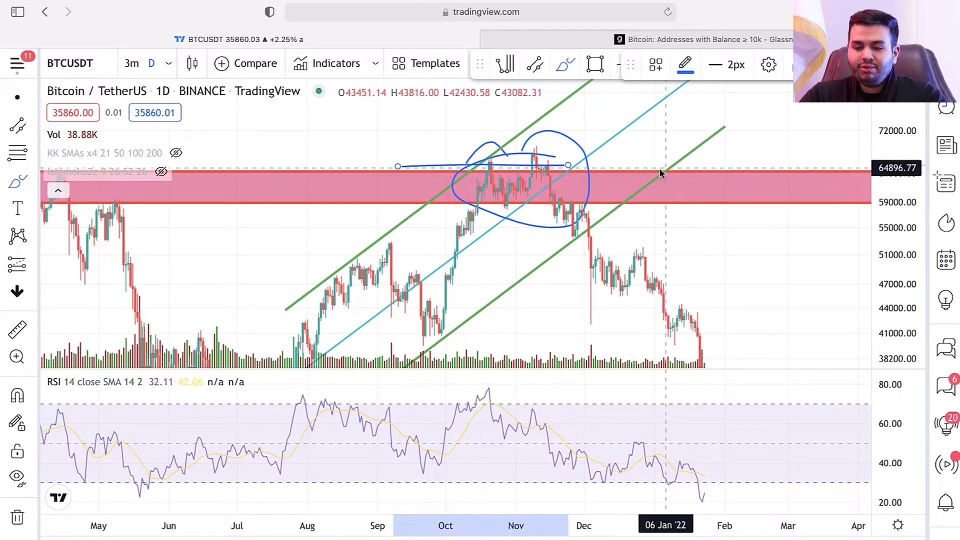
- Examine the channel, the early and late 2021 tops, the channel breakdown and the decline into January 2022 alongside the RSI
drag(283, 218, 380, 275)
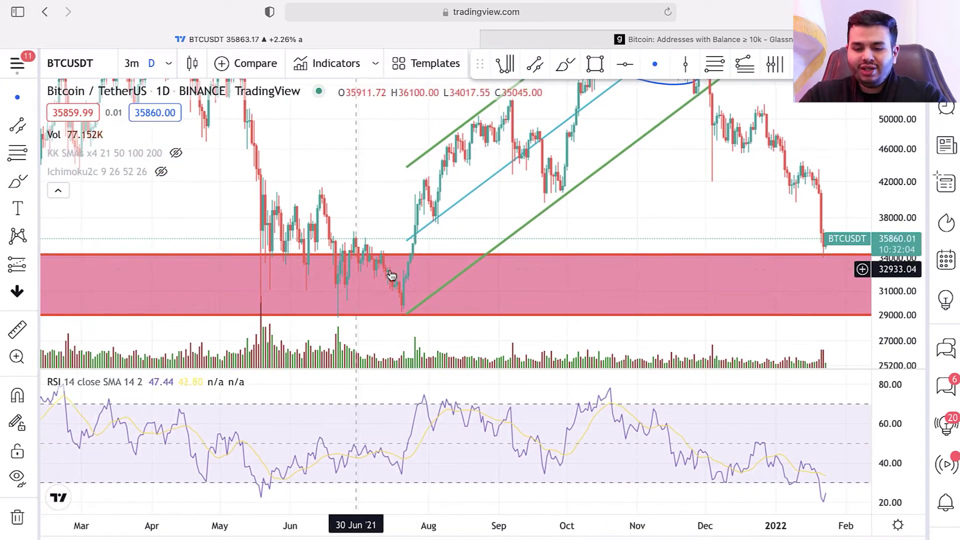
scroll(363, 254, left, 5)
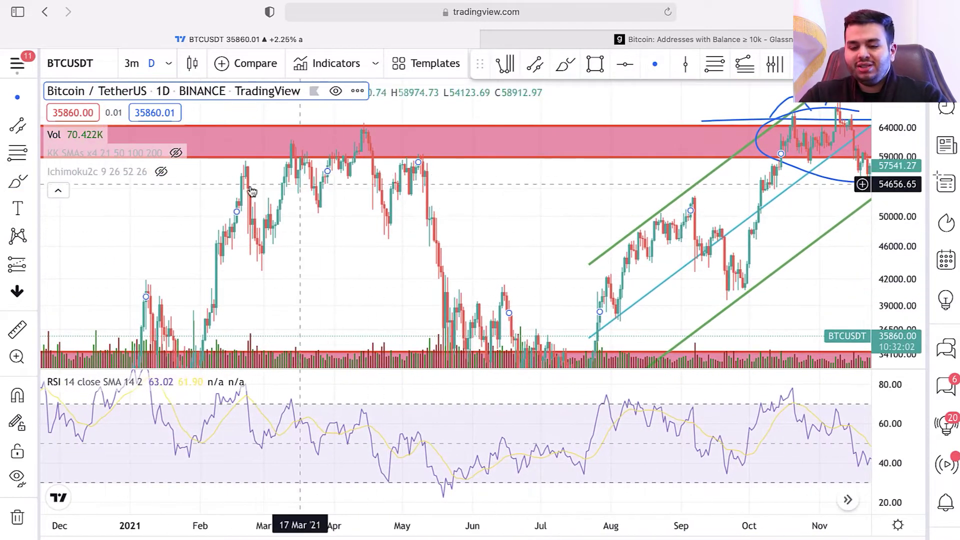
drag(450, 214, 258, 232)
click(603, 222)
drag(615, 251, 620, 236)
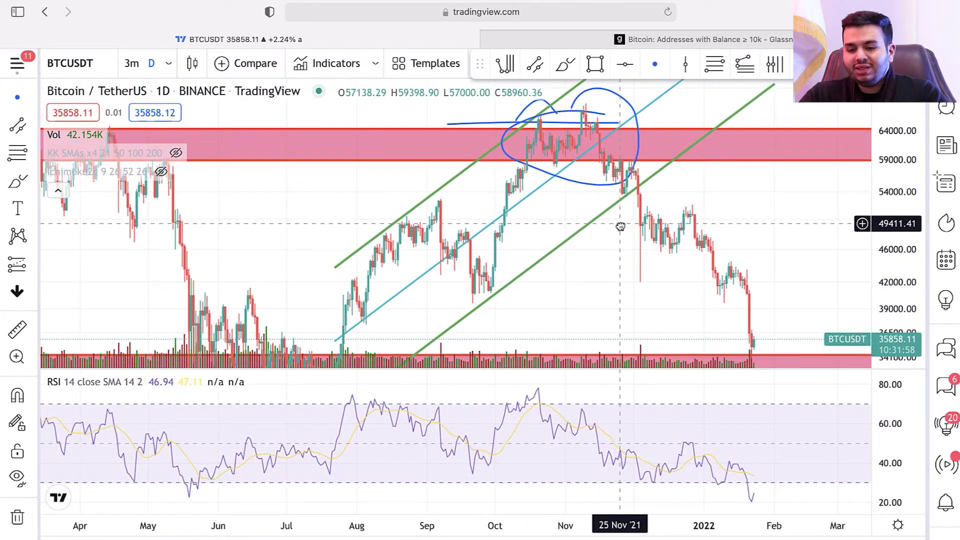
scroll(600, 220, right, 3)
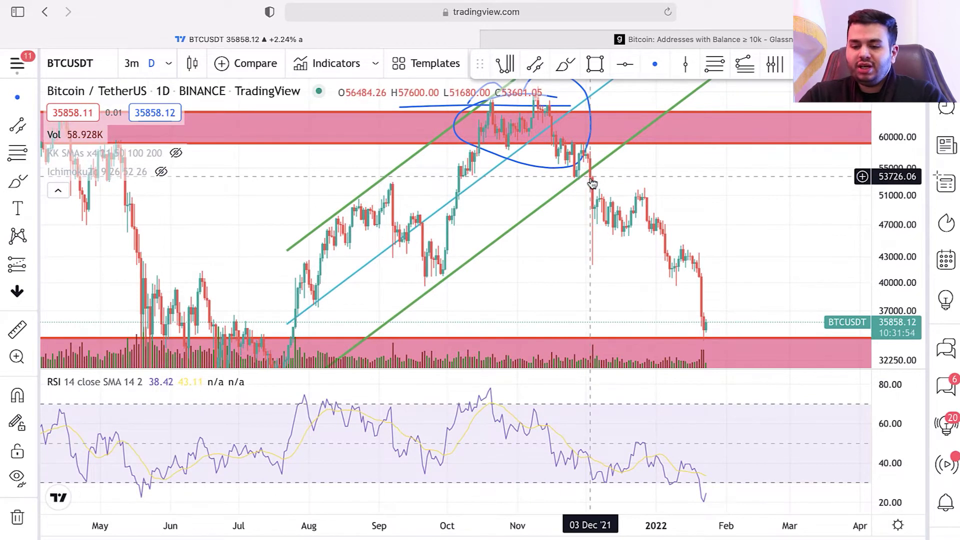
scroll(707, 251, right, 3)
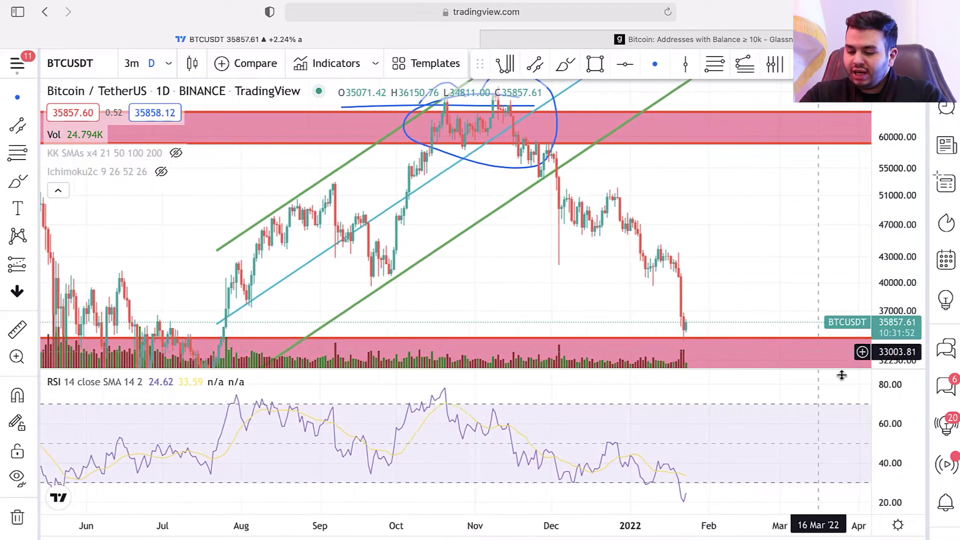
scroll(639, 236, up, 3)
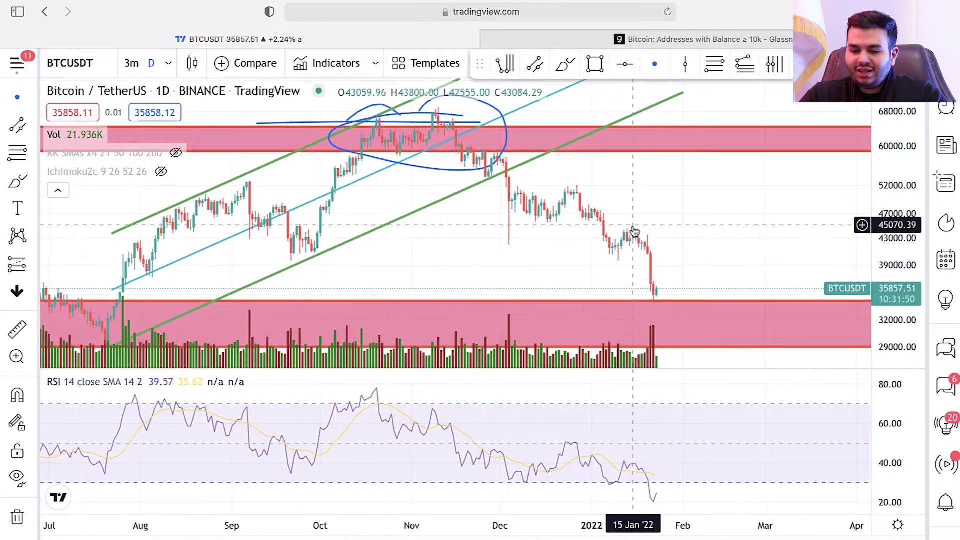
scroll(463, 202, right, 3)
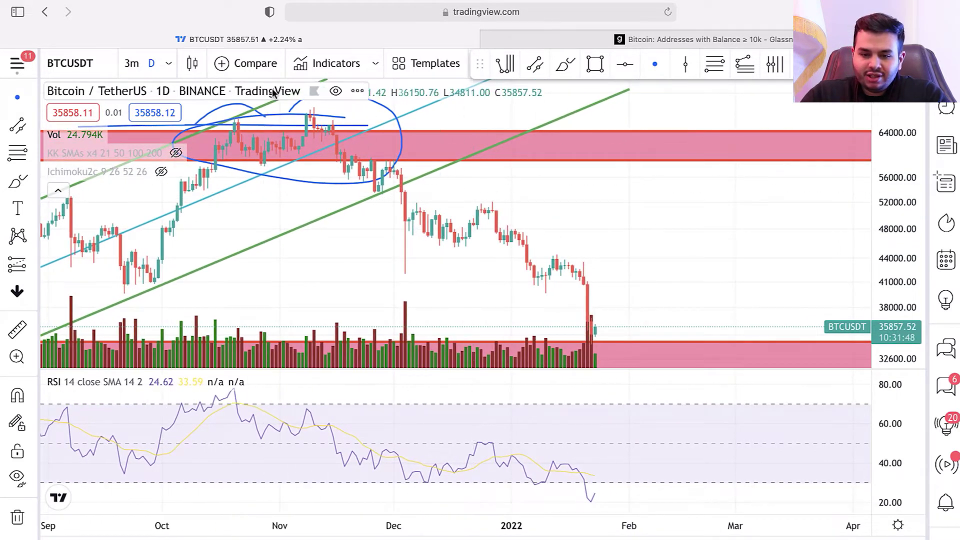
- Remove all drawings and change the chart style from candles to a line
click(18, 517)
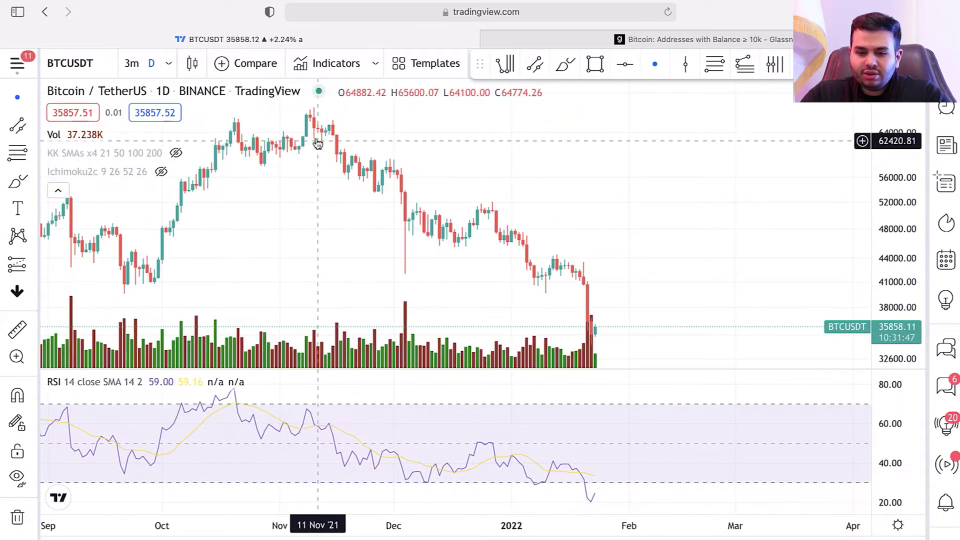
click(192, 64)
click(239, 196)
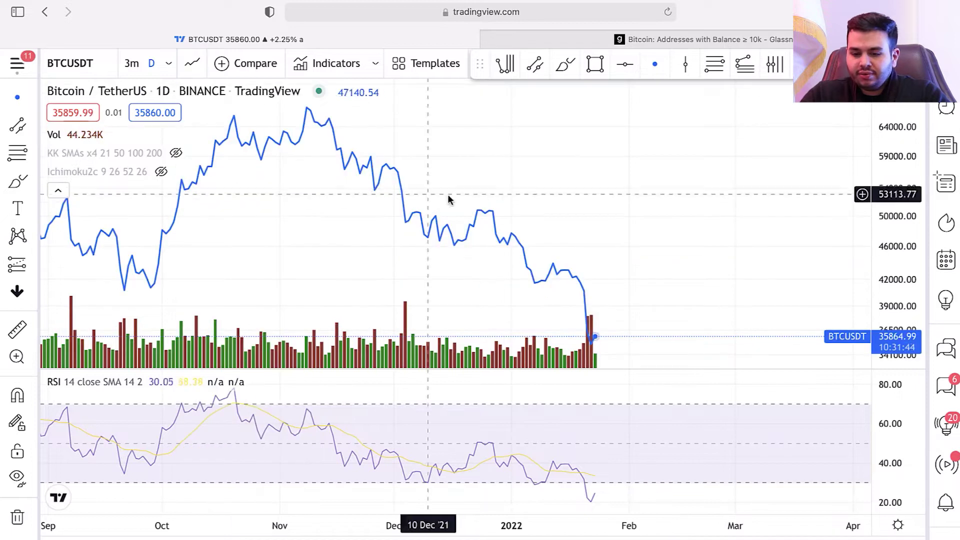
- Brush short strokes beneath the successively lower lows of December 2021 on the line chart
click(31, 183)
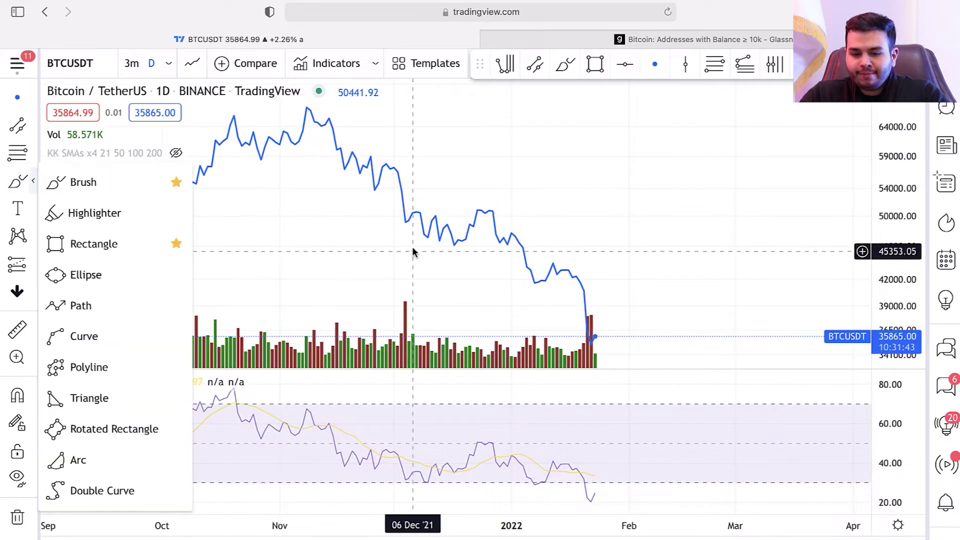
click(85, 182)
drag(395, 220, 433, 238)
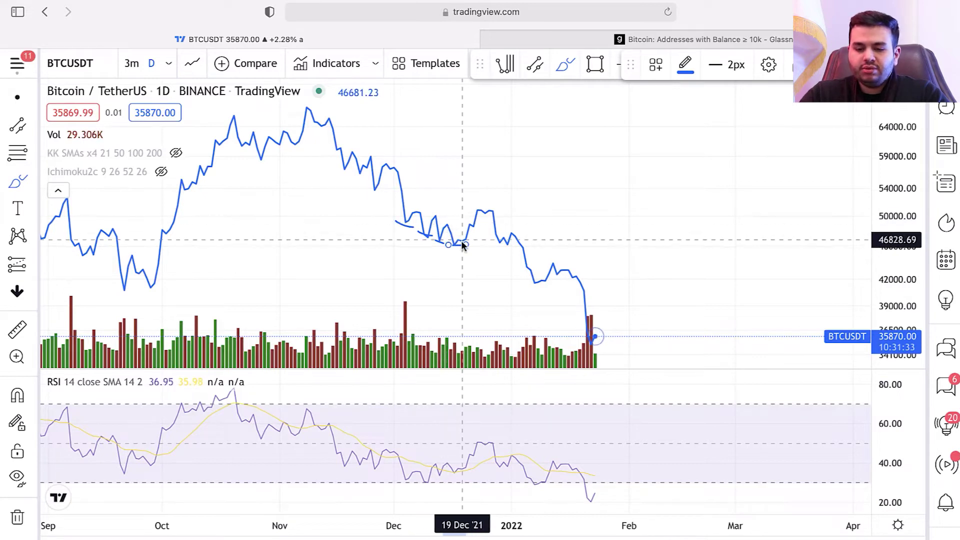
- Draw an extended descending trend line from about 50,460 in mid-December 2021 through about 46,800, and clear all drawings
click(29, 129)
click(434, 216)
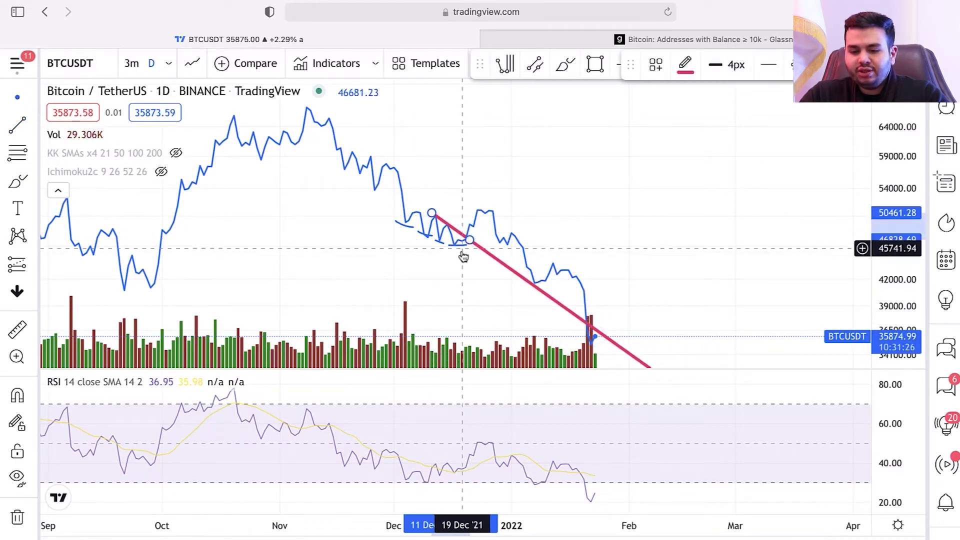
click(462, 252)
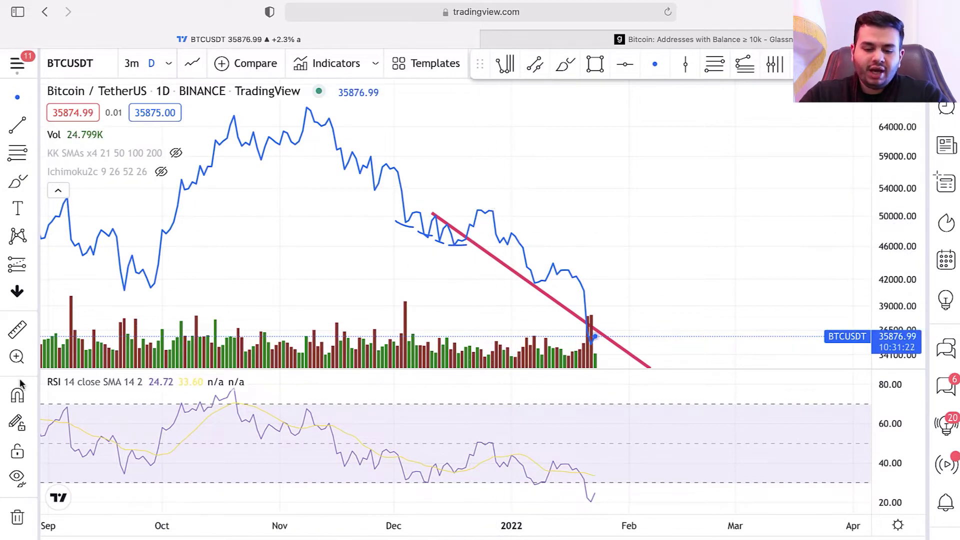
scroll(422, 248, down, 3)
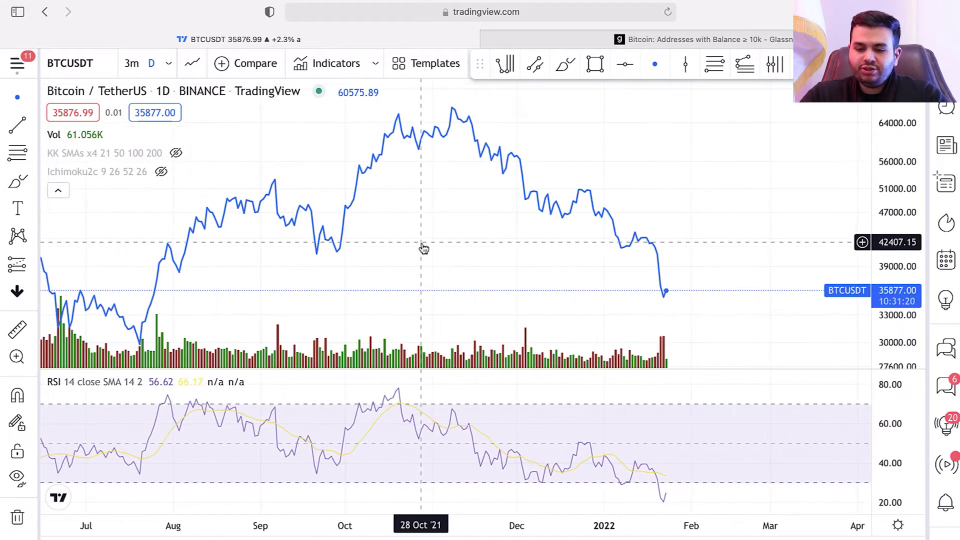
scroll(478, 223, up, 3)
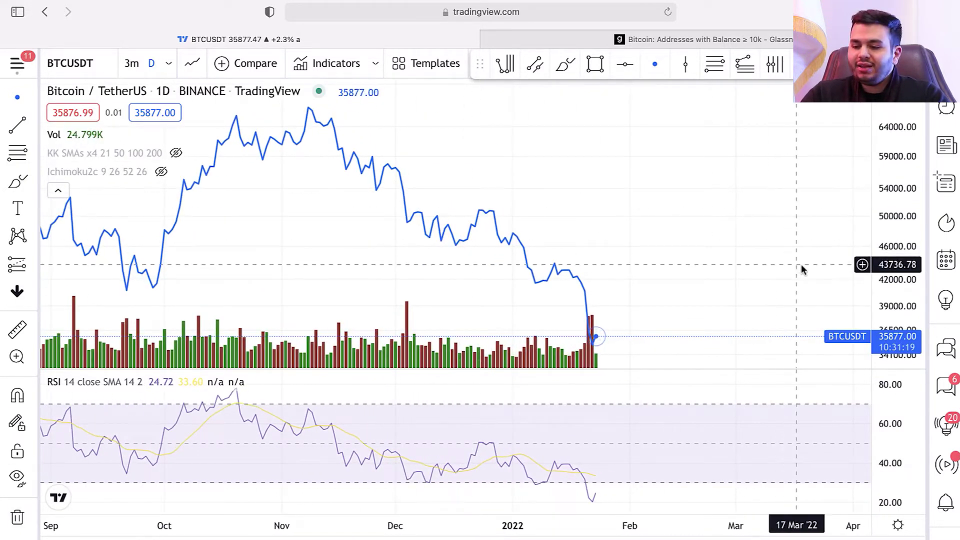
- Brush three short strokes marking the successively lower lows of November 2021 on the line chart
scroll(786, 268, up, 1)
click(18, 181)
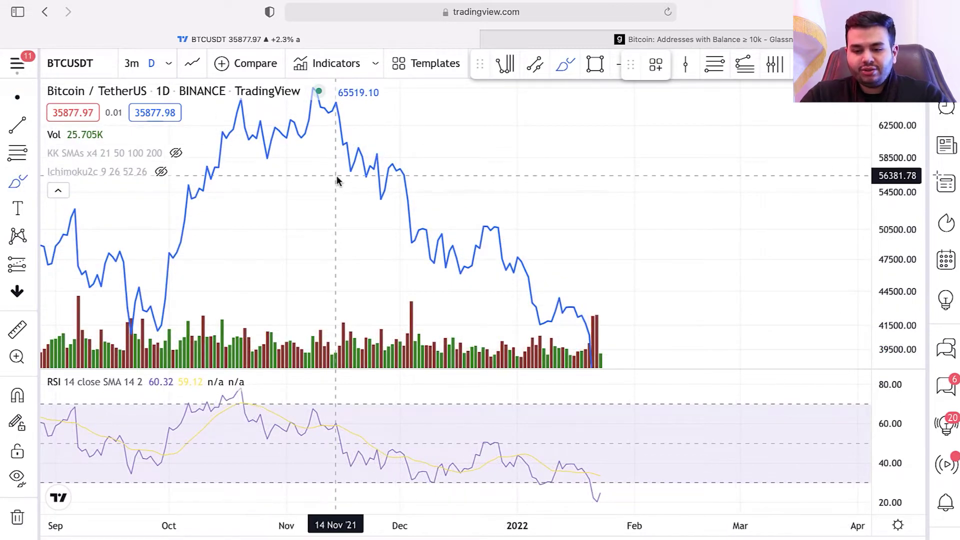
drag(338, 165, 350, 169)
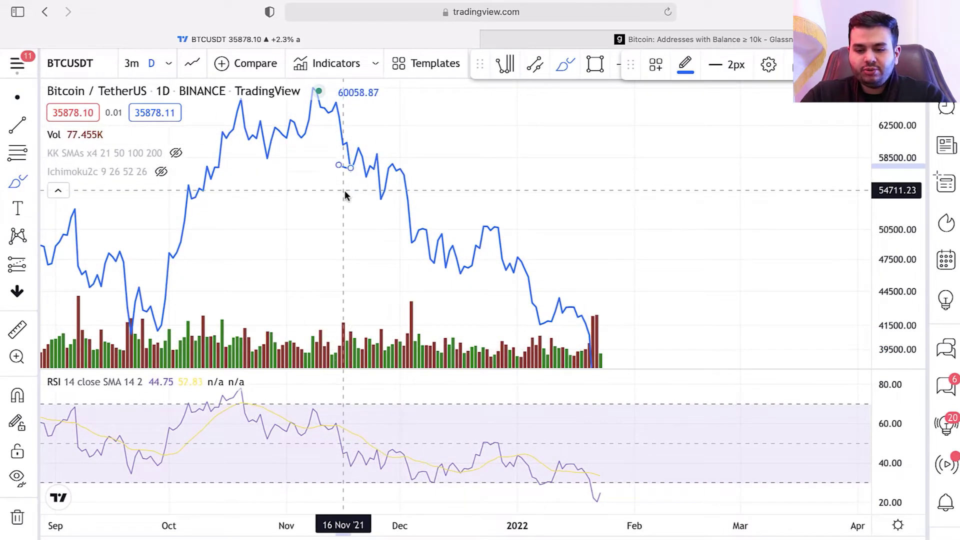
drag(346, 213, 373, 199)
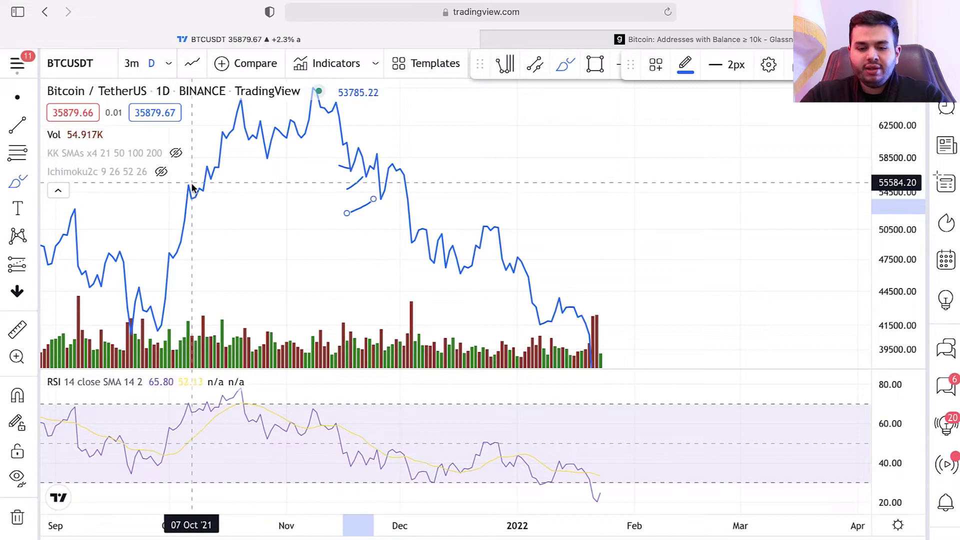
- Draw an extended descending trend line from about 59,877 on 20 November 2021 along the lower highs
click(19, 129)
click(356, 147)
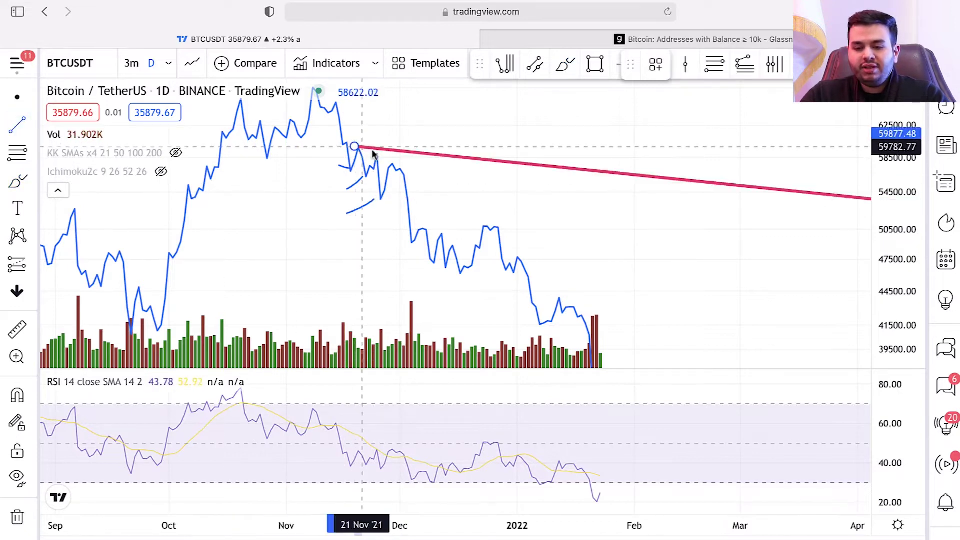
click(443, 180)
- Brush an arrow pointing to the descending trend line above the lower high around the start of December 2021
click(18, 181)
drag(404, 153, 472, 128)
key(Delete)
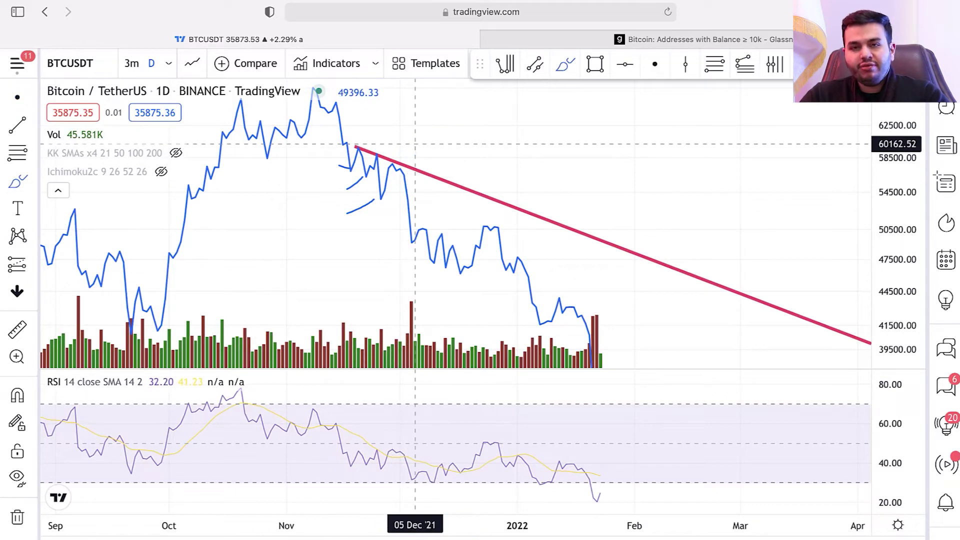
mouse_move(440, 128)
mouse_down()
mouse_move(400, 153)
mouse_move(416, 158)
mouse_up()
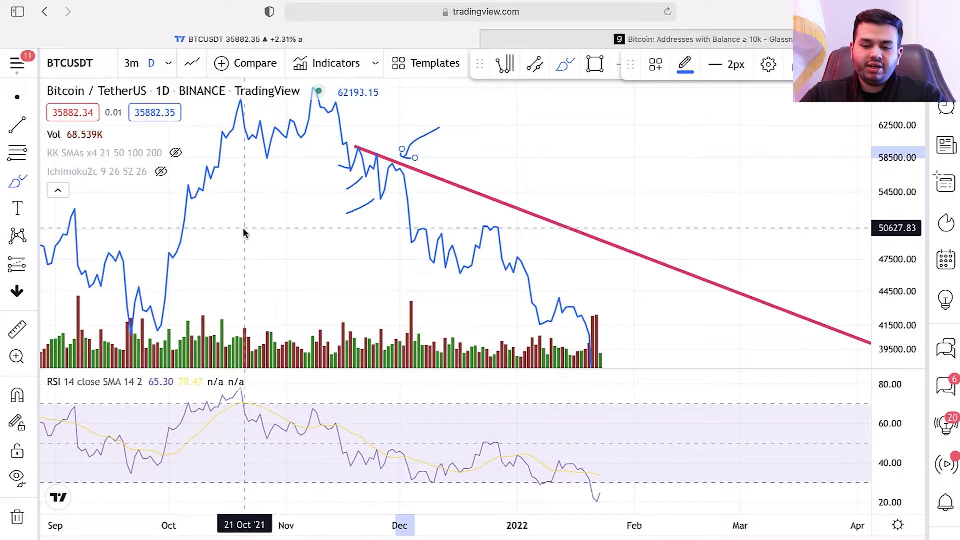
key(Escape)
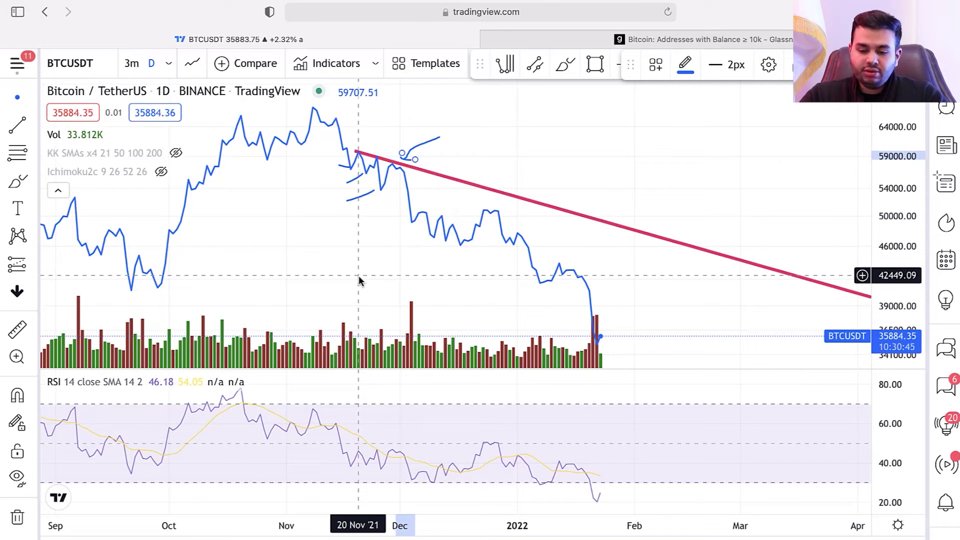
- Brush an arrow pointing to the late July 2021 rebound just above the horizontal support line
scroll(359, 280, down, 5)
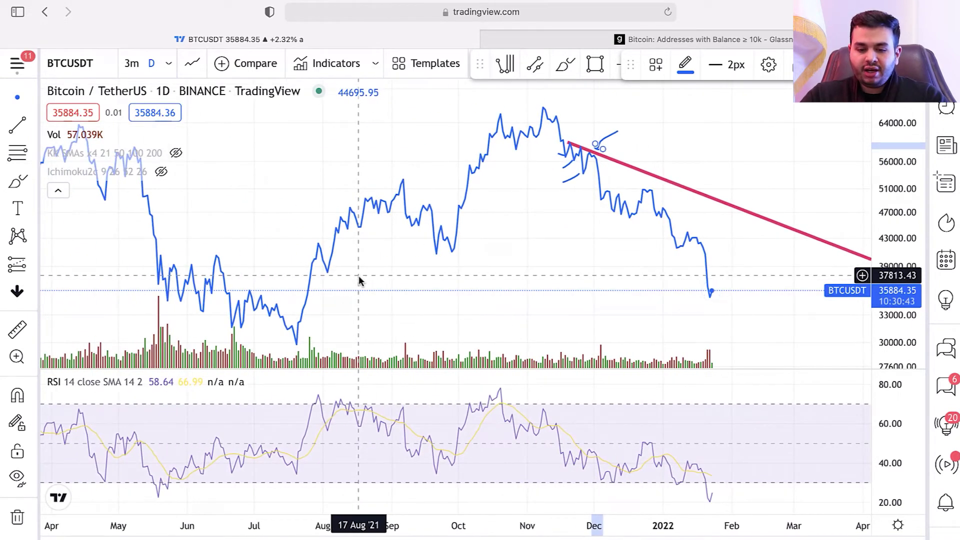
scroll(359, 280, down, 5)
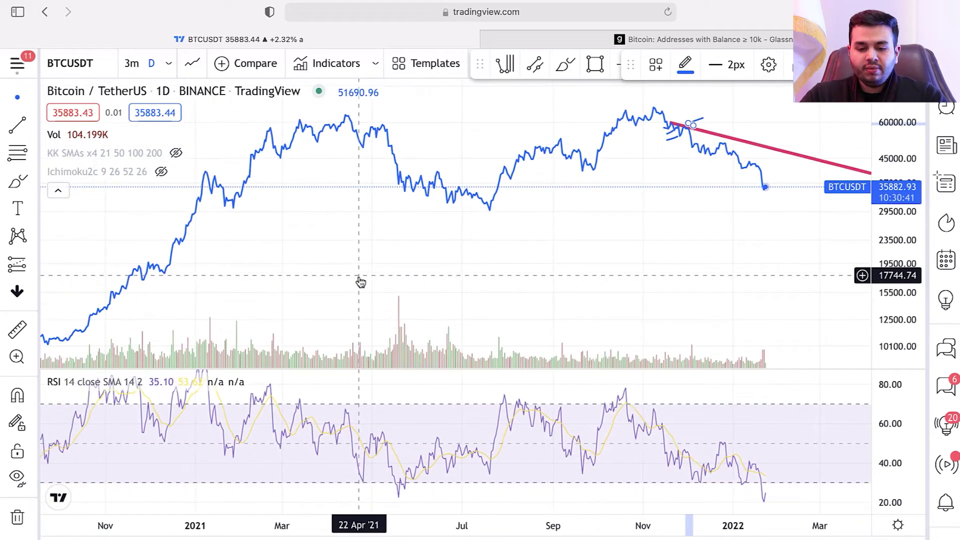
scroll(360, 281, down, 3)
scroll(360, 282, down, 5)
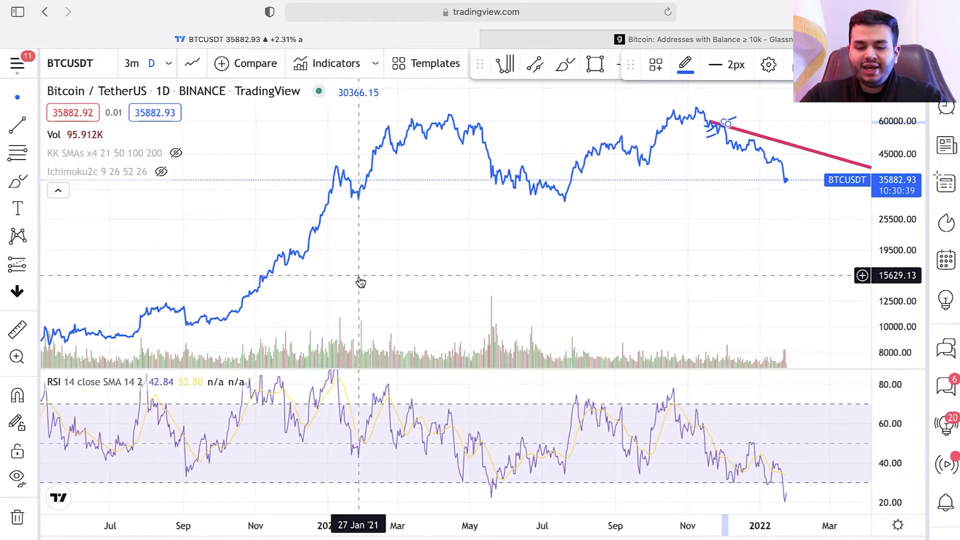
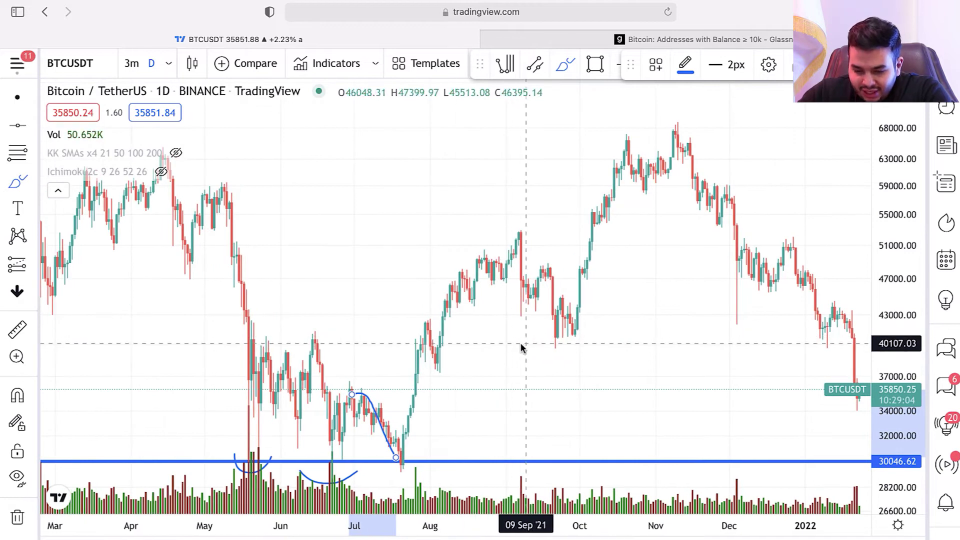
drag(905, 325, 712, 399)
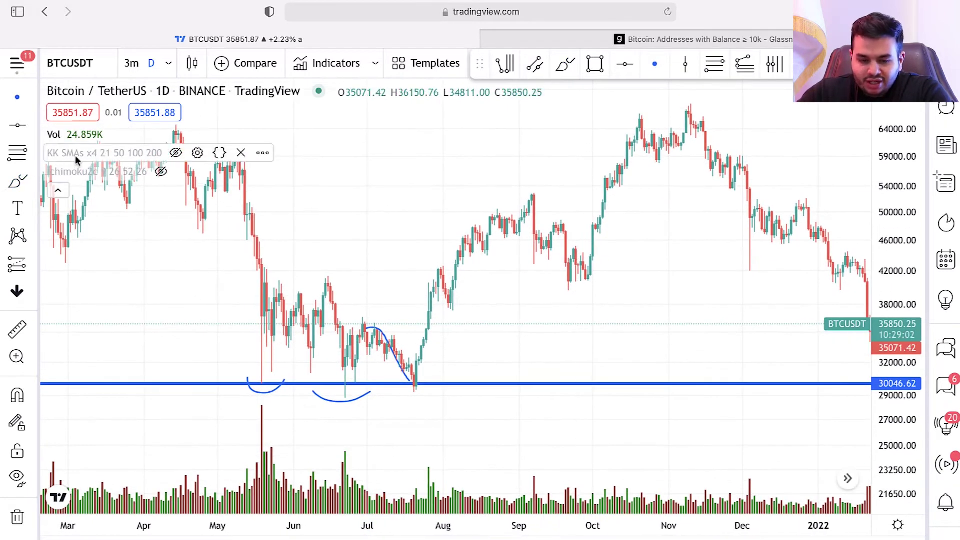
drag(494, 339, 451, 361)
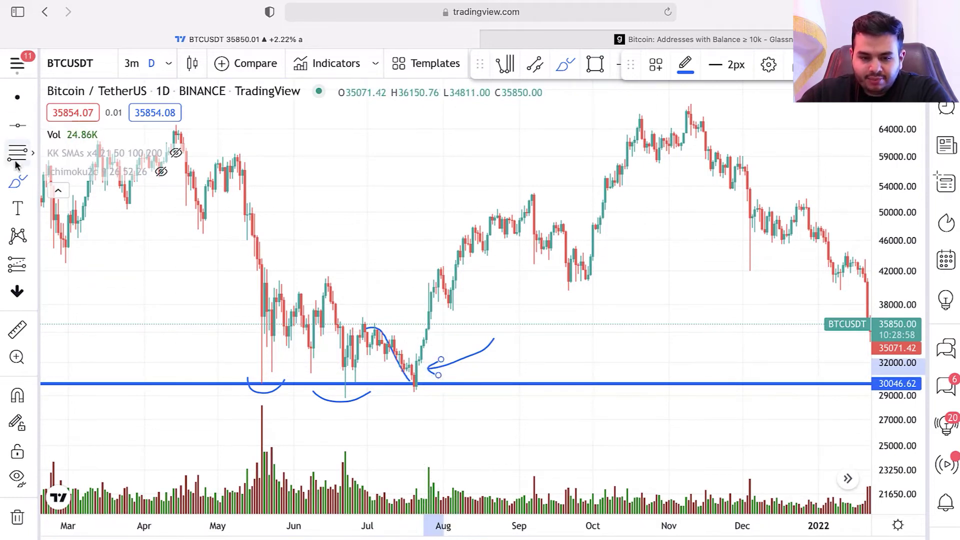
- Draw an extended descending trend line from the mid-June 2021 high along the July lower highs, and clear all drawings
click(34, 125)
click(75, 126)
click(328, 278)
click(439, 385)
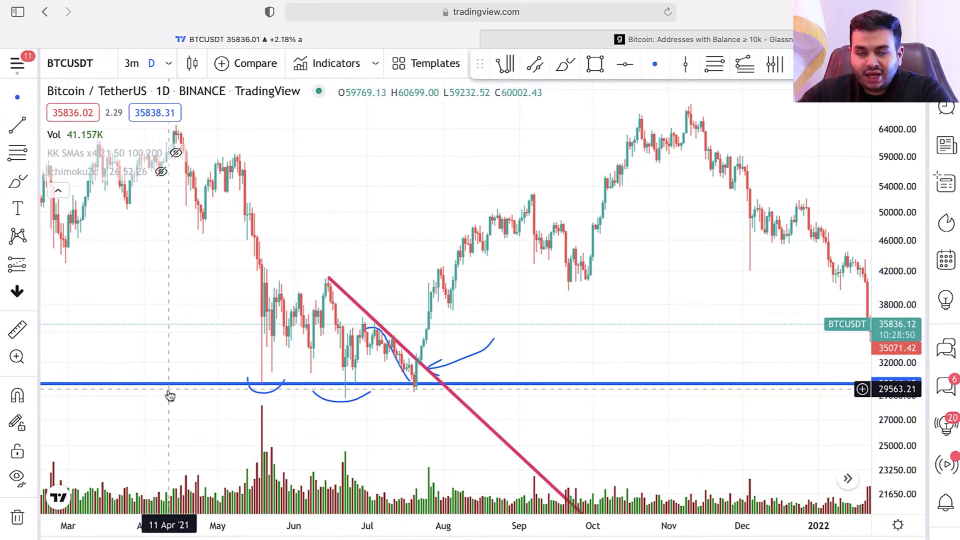
drag(375, 420, 310, 391)
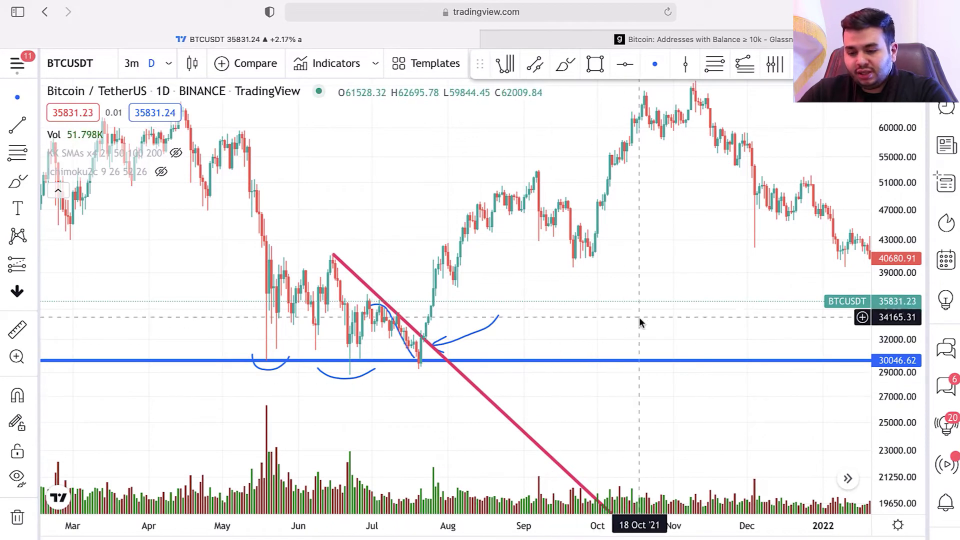
click(17, 518)
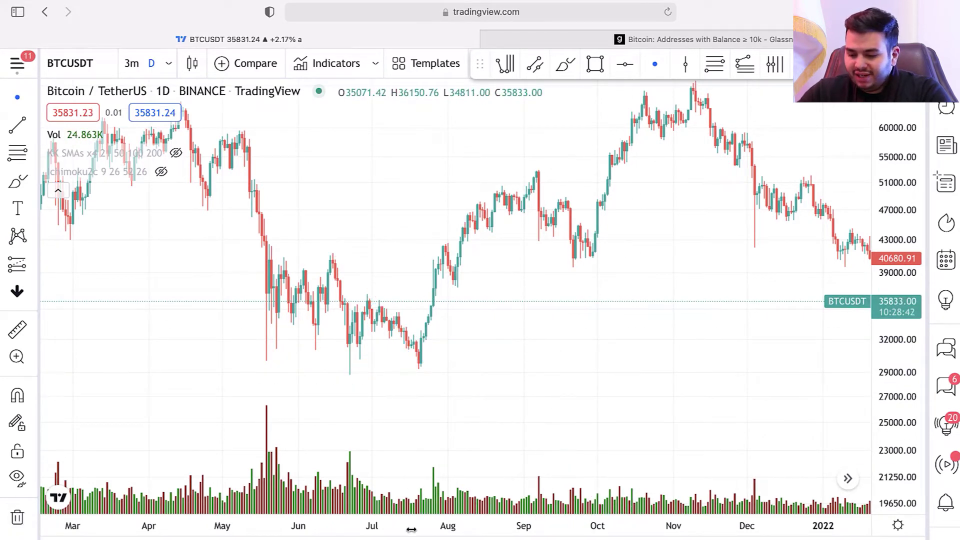
- Place horizontal resistance lines at about 65,079 and 62,671 across the 2021 tops, and brush a curve to the mid-April 2021 peak
scroll(709, 388, down, 5)
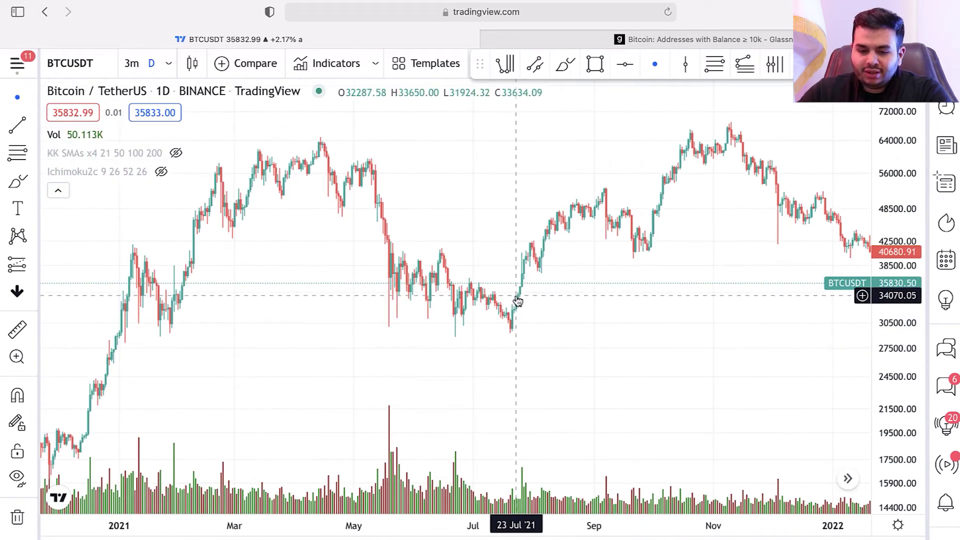
click(30, 127)
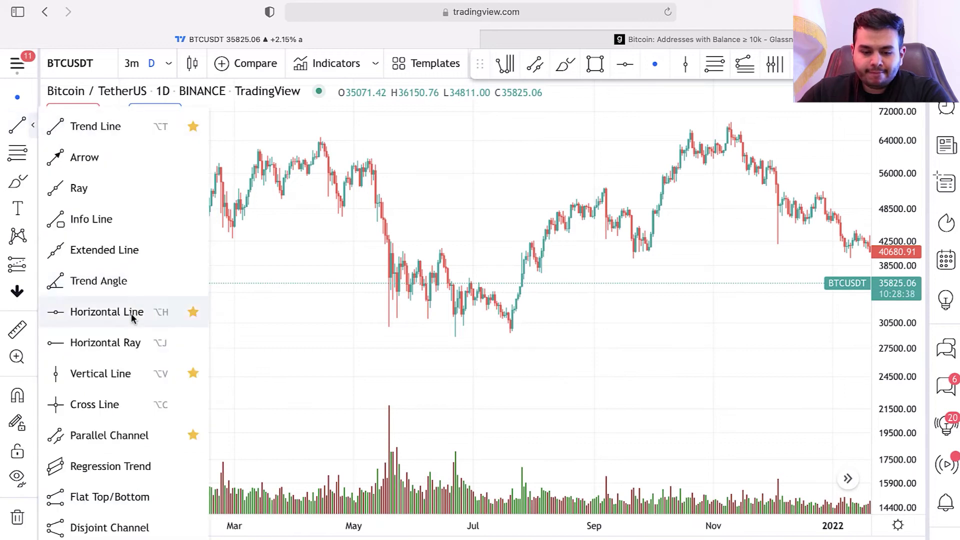
click(100, 311)
click(347, 137)
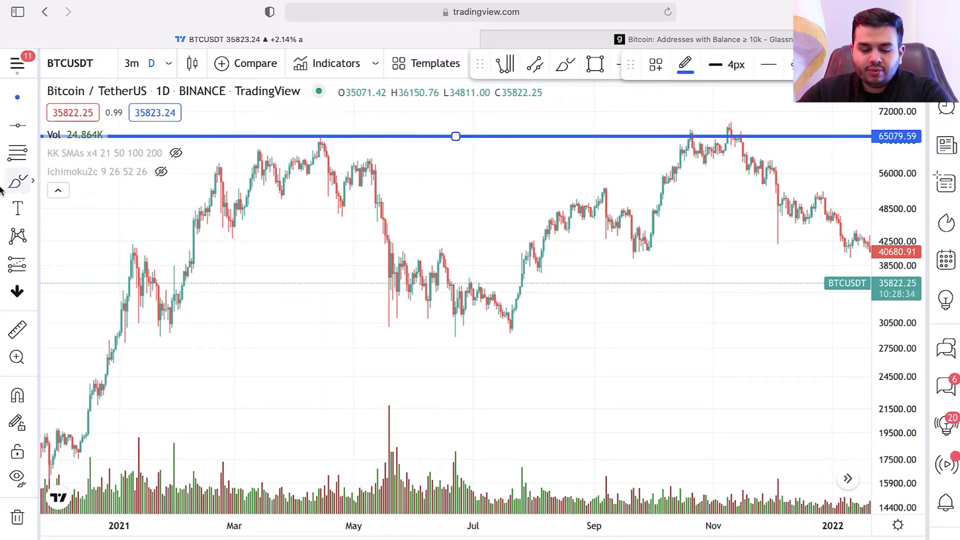
click(17, 181)
drag(390, 116, 338, 121)
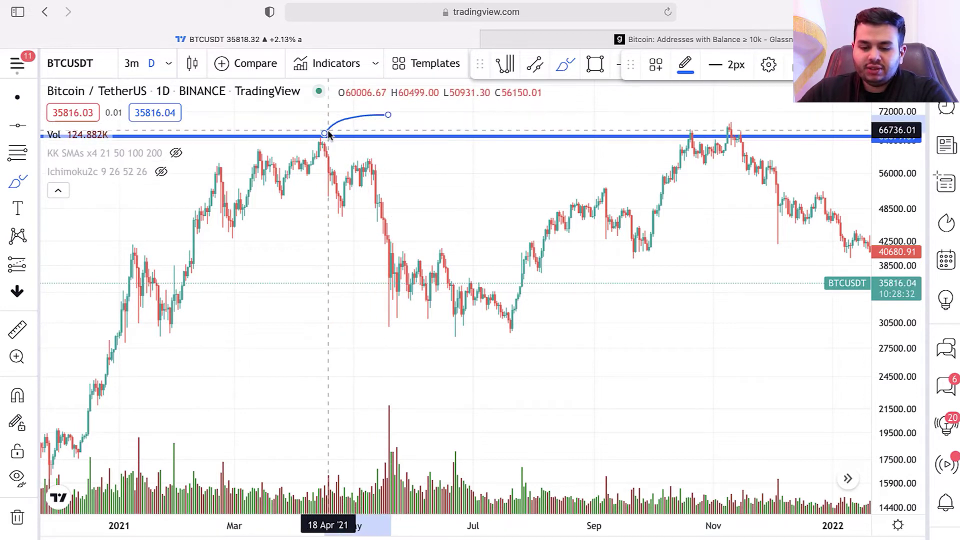
click(17, 127)
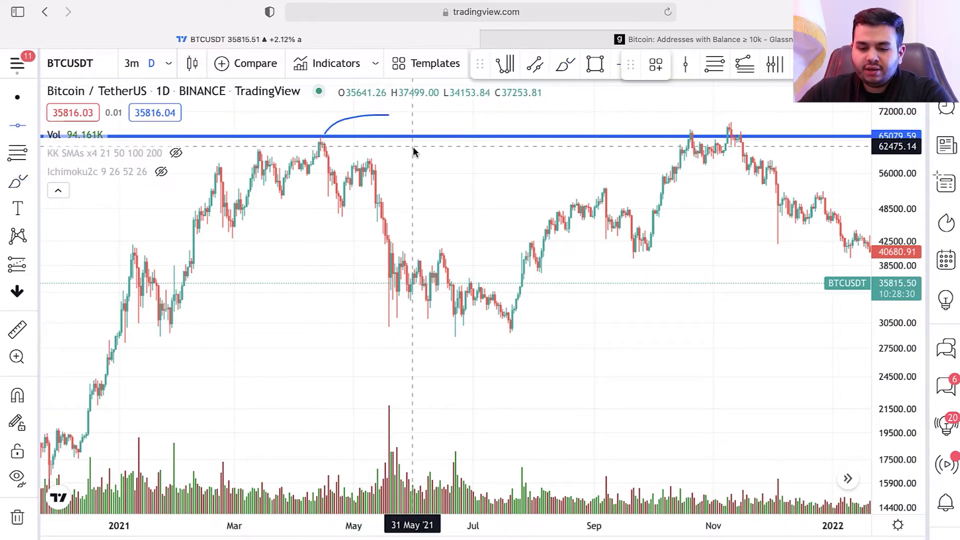
key(alt+h)
- Brush an arc over the October 2021 top and strokes tracing the dip, the November peak and the drop after it
scroll(493, 189, up, 6)
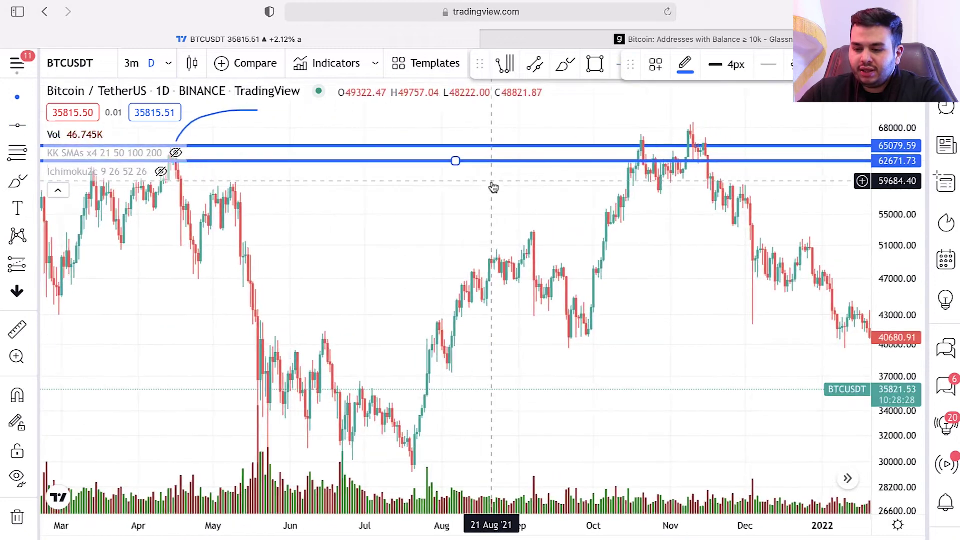
drag(463, 229, 616, 236)
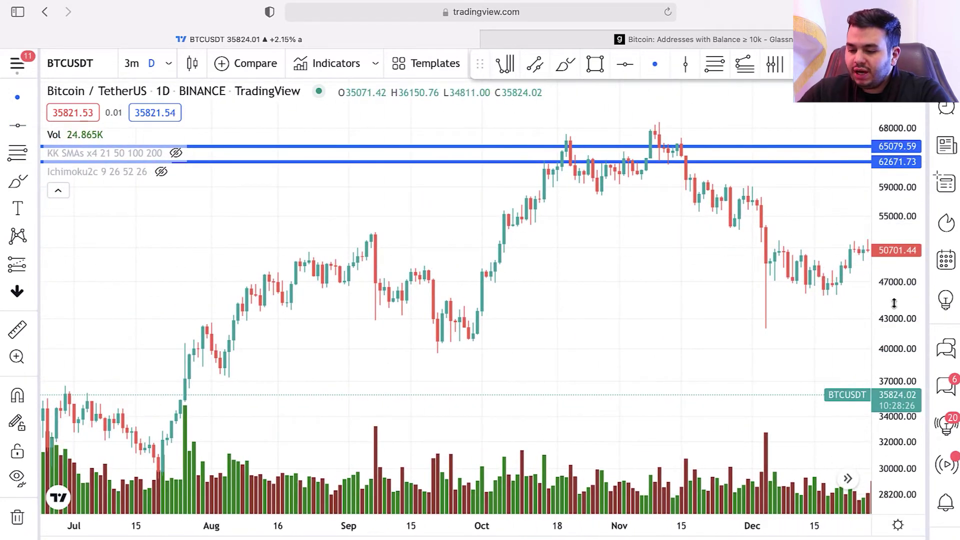
drag(760, 235, 615, 335)
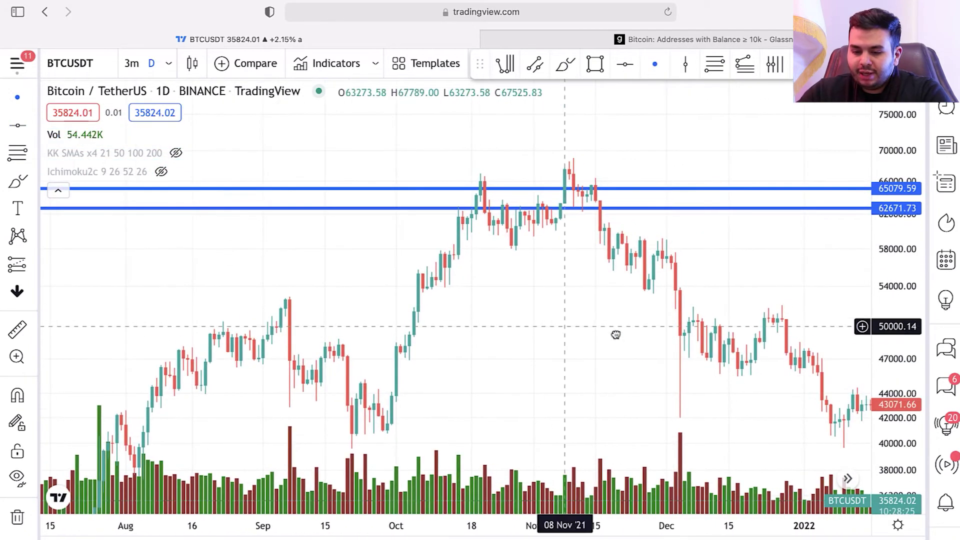
click(18, 184)
mouse_move(473, 181)
mouse_down()
mouse_move(500, 176)
mouse_move(509, 244)
mouse_move(572, 186)
mouse_up()
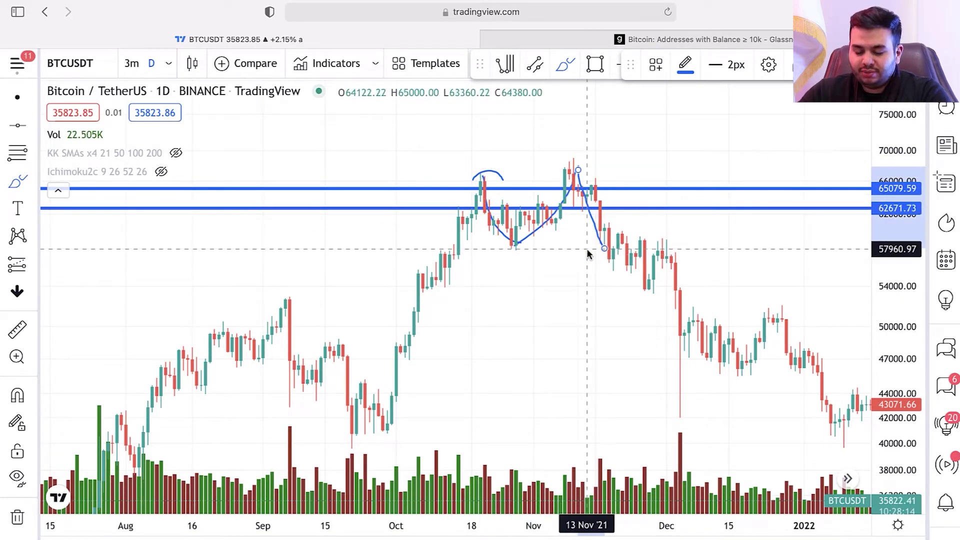
- Draw an extended ascending trend line from about 57,960 on 28 October 2021 along the early November lows
click(33, 124)
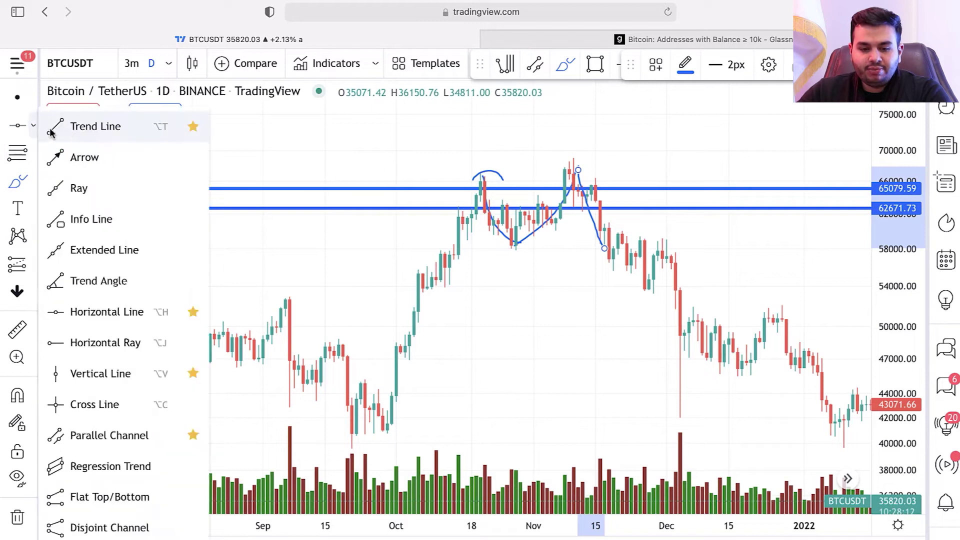
click(85, 127)
click(516, 249)
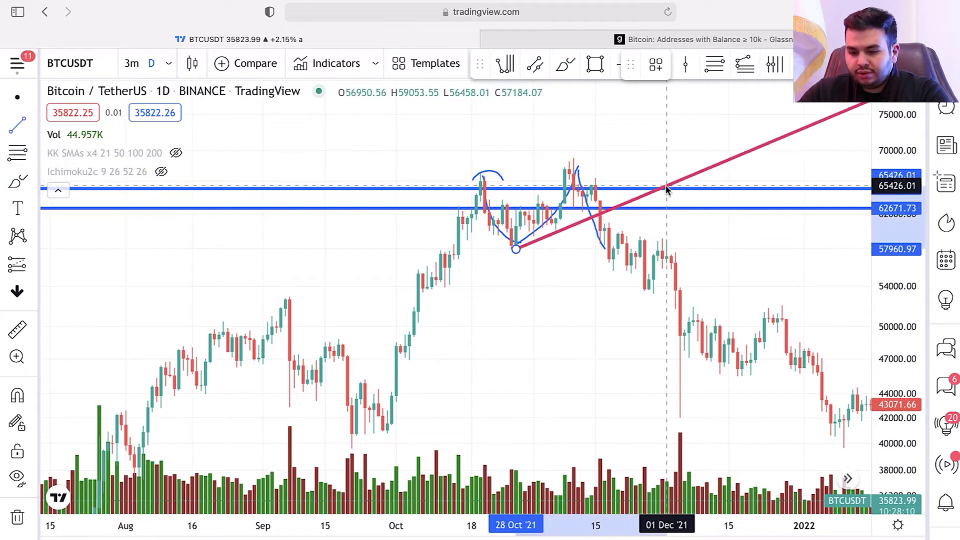
click(669, 173)
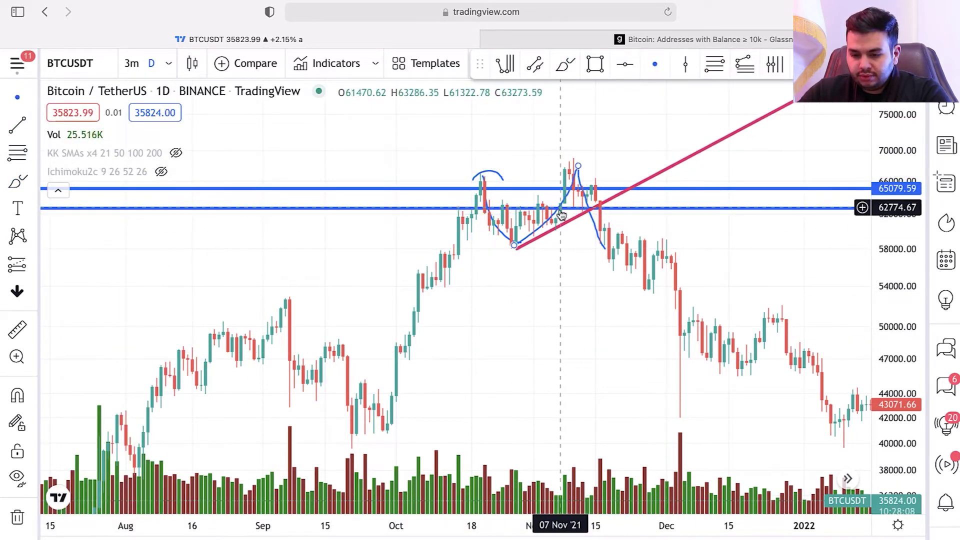
- Delete the brush strokes around the October and November 2021 tops, keeping the trend line and both resistance lines
mouse_move(554, 216)
mouse_down()
mouse_move(505, 234)
mouse_move(467, 307)
mouse_move(592, 285)
mouse_move(507, 233)
mouse_up()
drag(499, 181, 436, 266)
key(Delete)
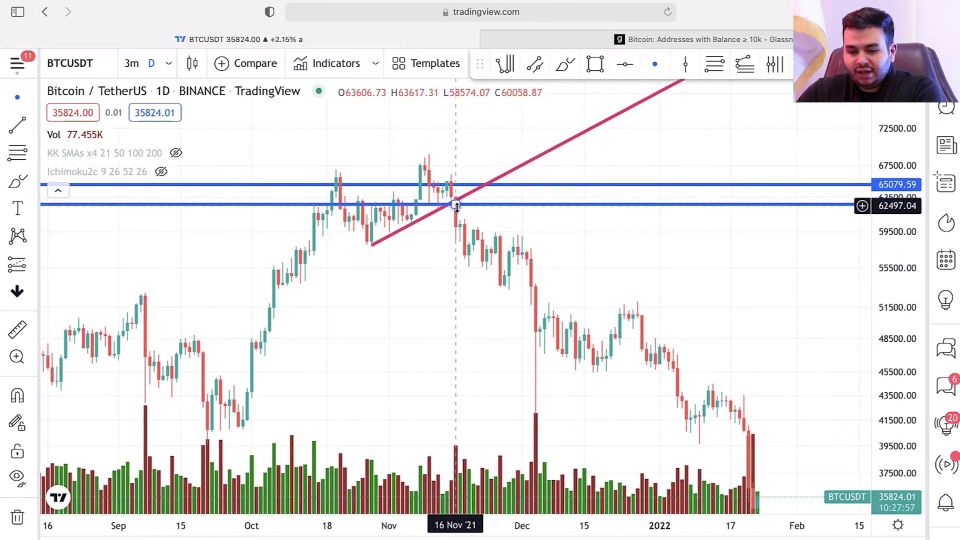
- Brush short strokes pointing to the October and November 2021 tops and an arrow to the mid-November lower high
scroll(422, 296, down, 5)
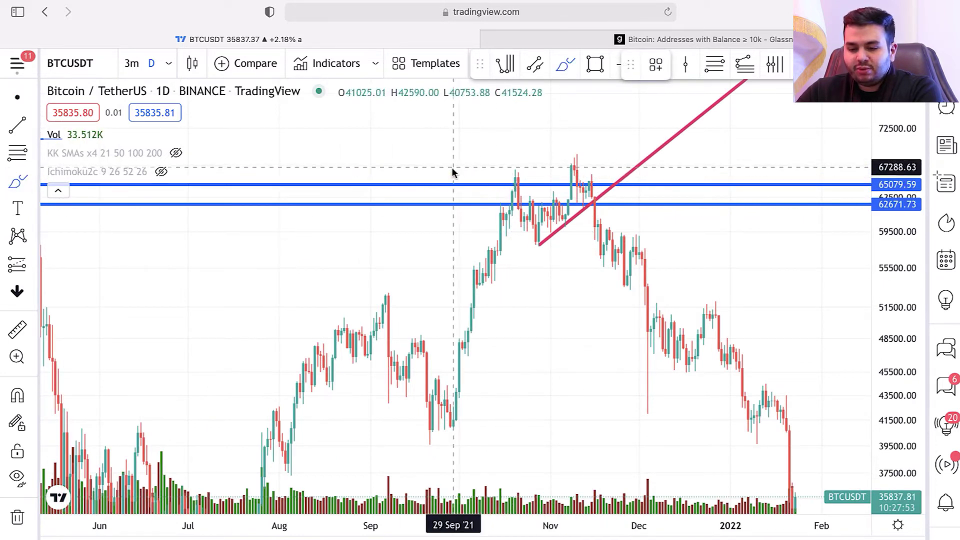
drag(455, 170, 503, 180)
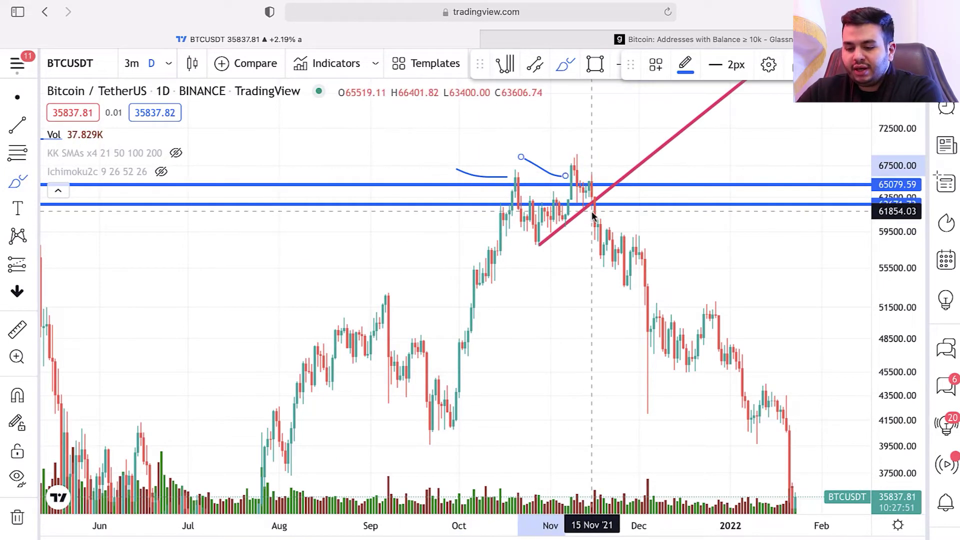
drag(714, 337, 658, 260)
mouse_move(585, 253)
mouse_down()
mouse_move(561, 278)
mouse_move(557, 327)
mouse_up()
click(11, 180)
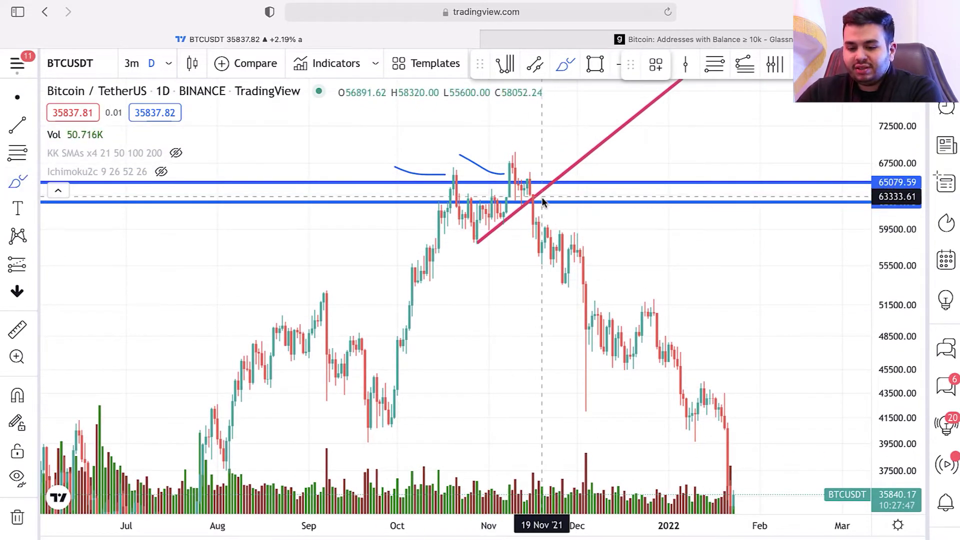
drag(576, 115, 532, 185)
- Compress the price scale to show the whole 2021 range, and brush an arrow beneath the June and July 2021 lows
scroll(560, 272, down, 10)
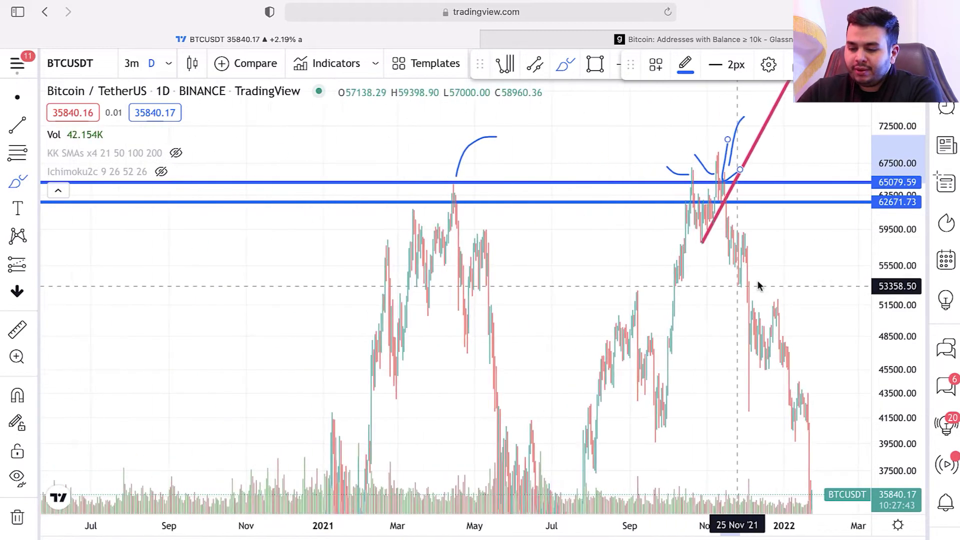
drag(900, 235, 925, 440)
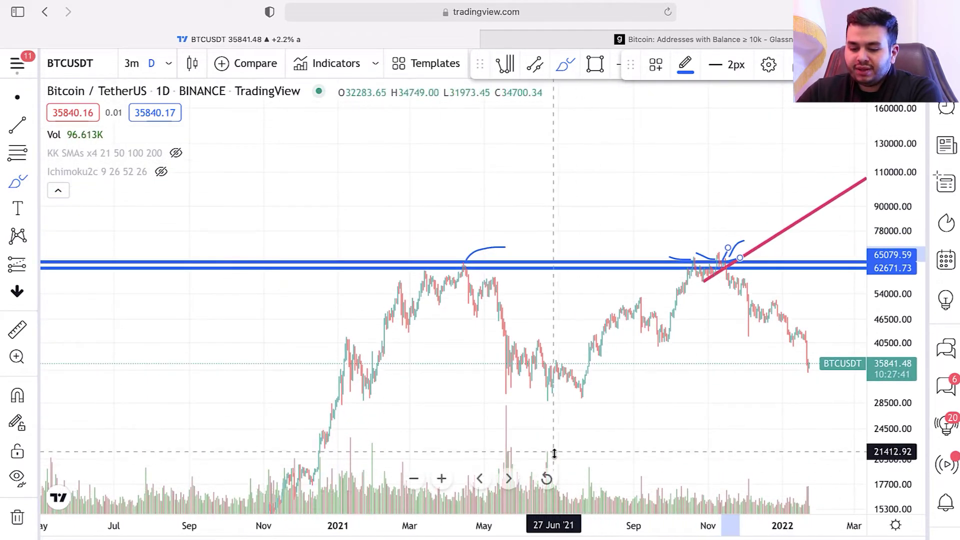
drag(540, 442, 563, 407)
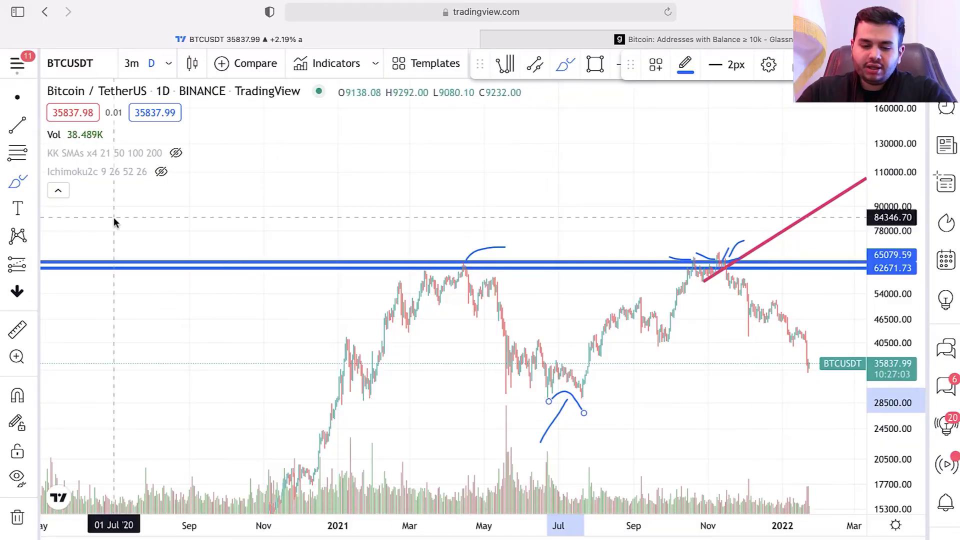
- Draw a horizontal support line at about 28,734 beneath the June and July 2021 lows
click(34, 131)
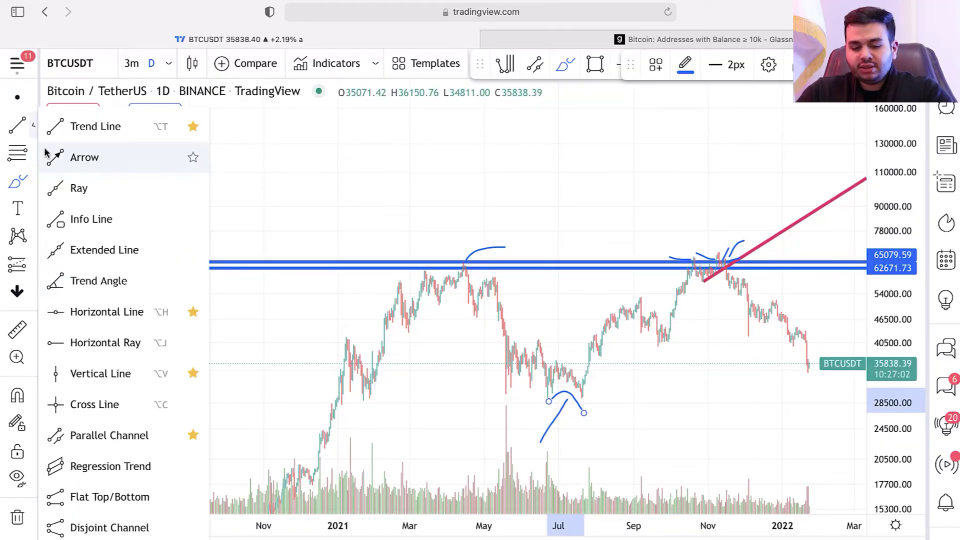
click(97, 308)
click(640, 401)
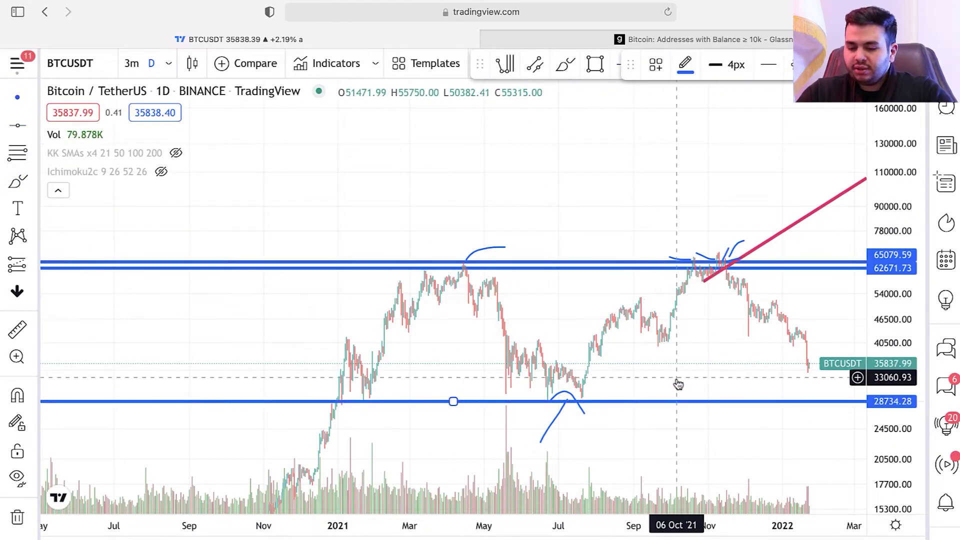
scroll(686, 375, up, 5)
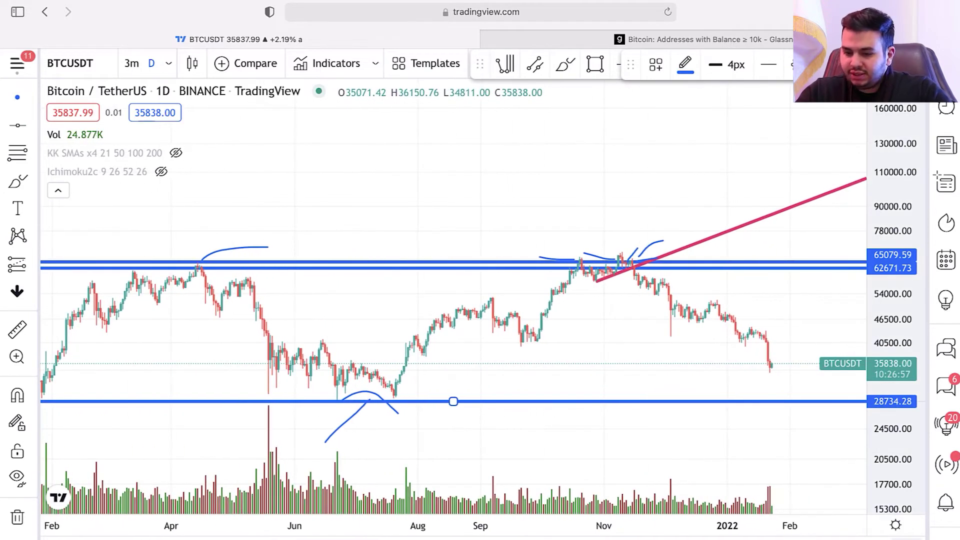
scroll(648, 356, down, 4)
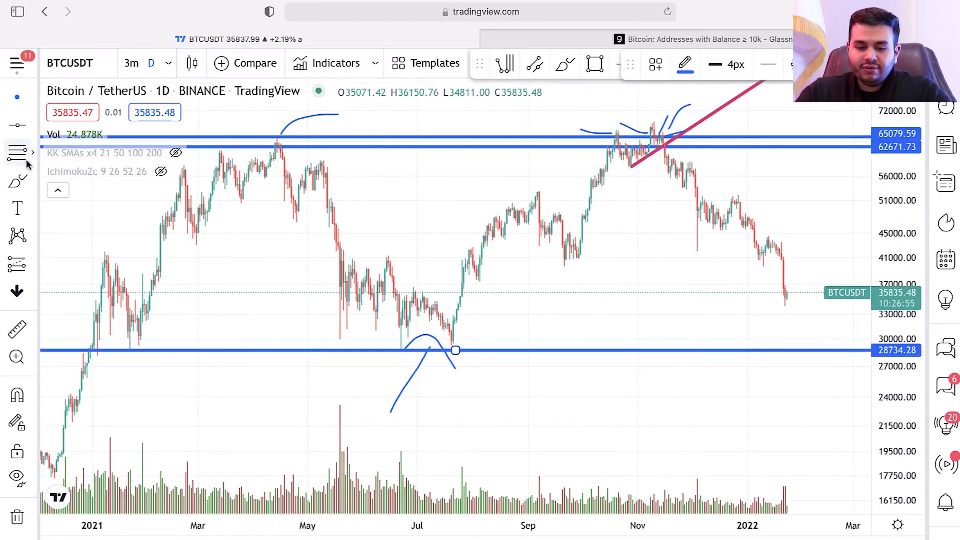
click(11, 182)
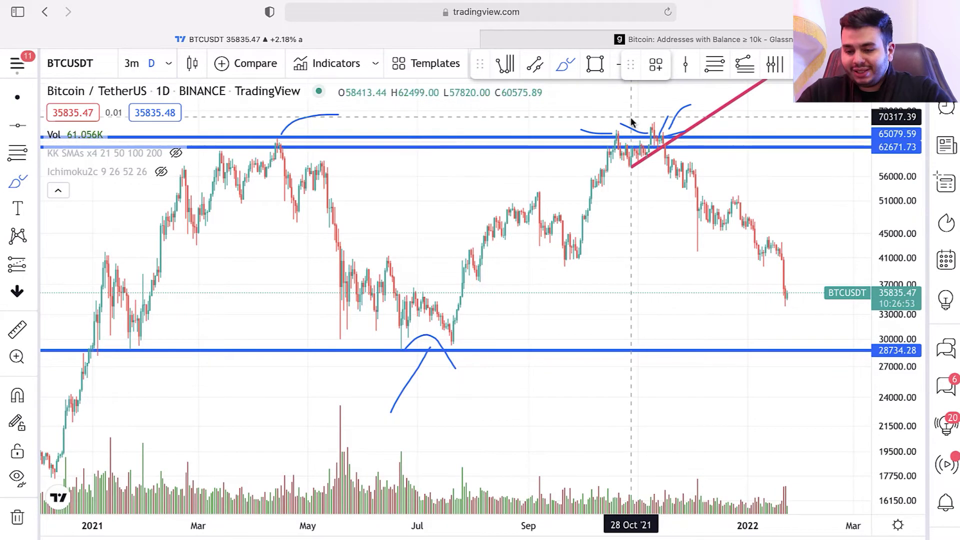
click(579, 300)
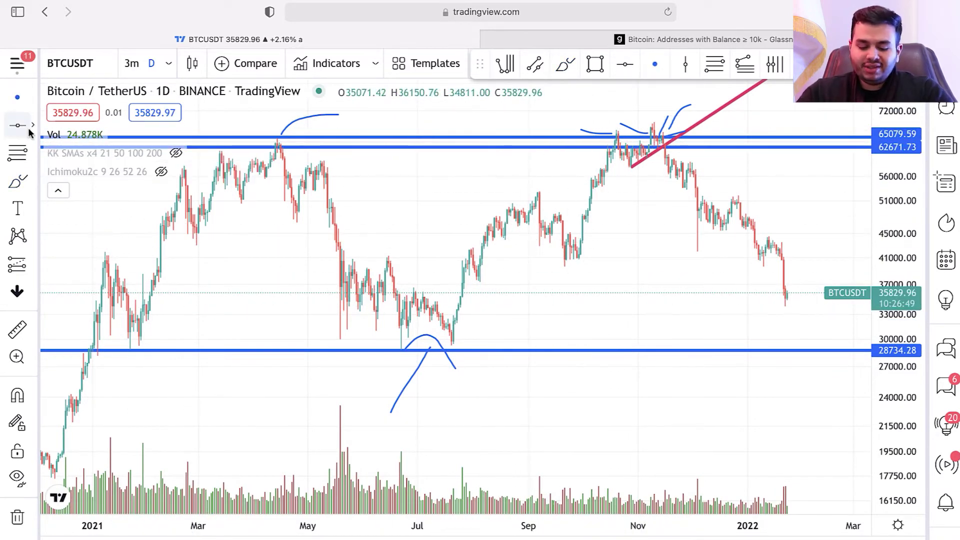
- Switch the chart to the EURUSD symbol
text(EURUS)
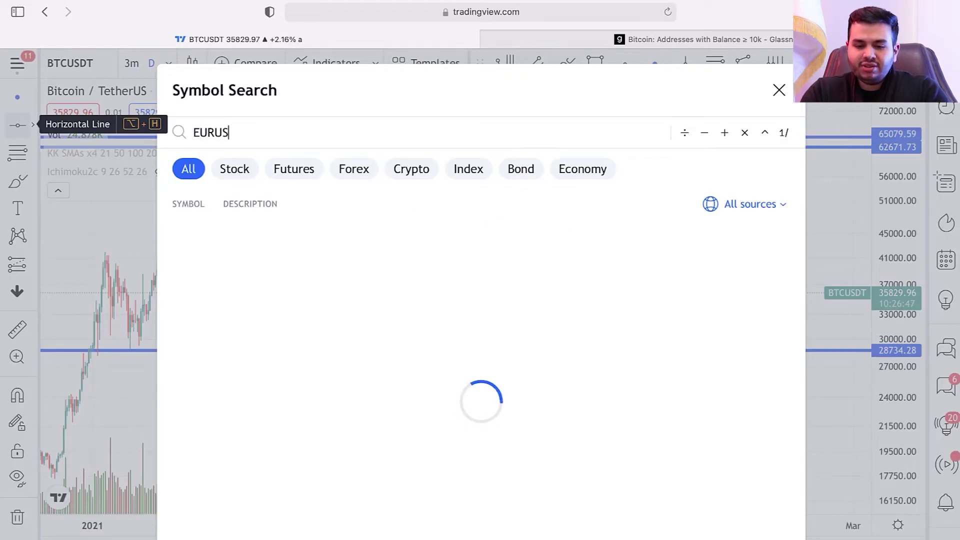
text(D)
click(267, 239)
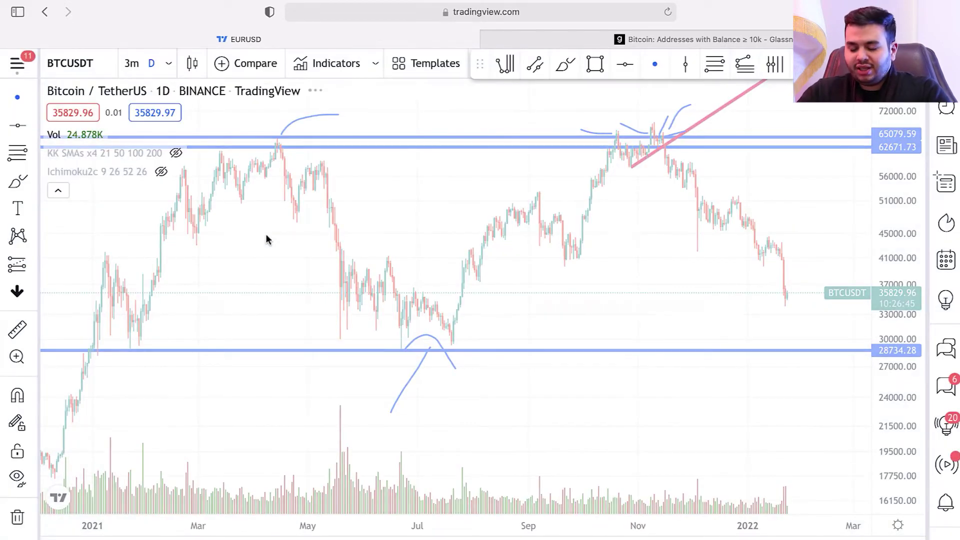
- Brush loops around the EURUSD tops of December 2020 to January 2021, May 2021 and August to September 2020
scroll(551, 285, down, 2)
drag(550, 285, 638, 317)
scroll(632, 319, down, 3)
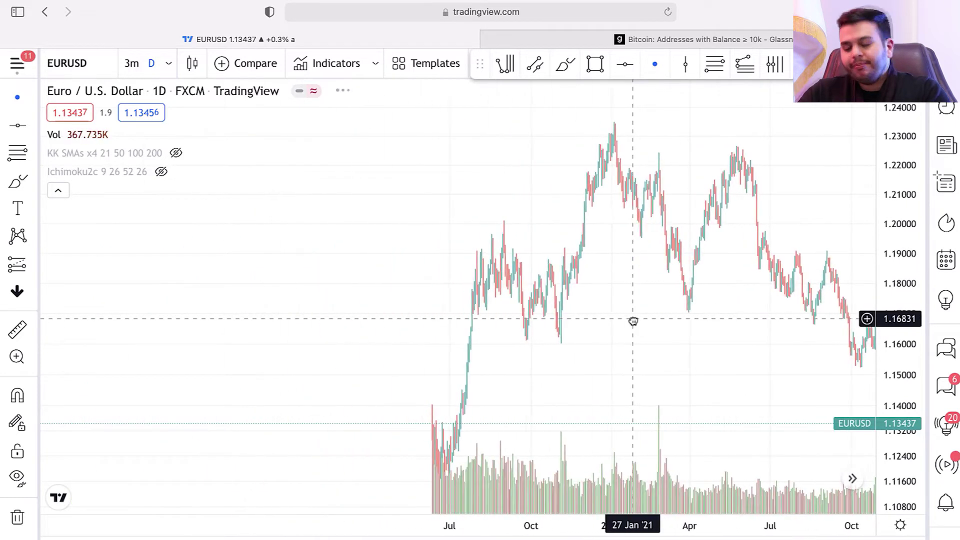
scroll(632, 319, up, 4)
mouse_move(446, 135)
mouse_down()
mouse_move(400, 180)
mouse_move(348, 138)
mouse_move(430, 142)
mouse_up()
mouse_move(653, 152)
mouse_down()
mouse_move(638, 193)
mouse_move(561, 186)
mouse_move(648, 158)
mouse_up()
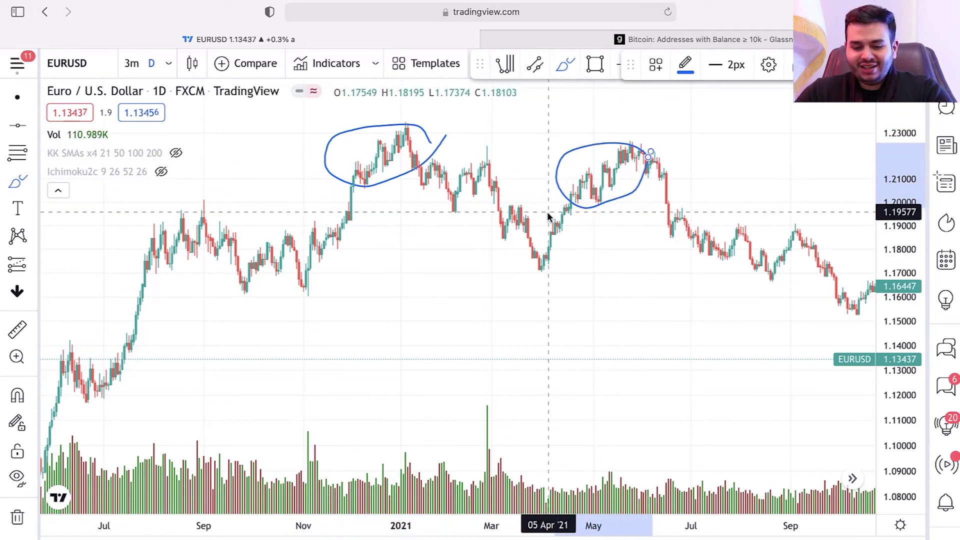
drag(221, 226, 195, 265)
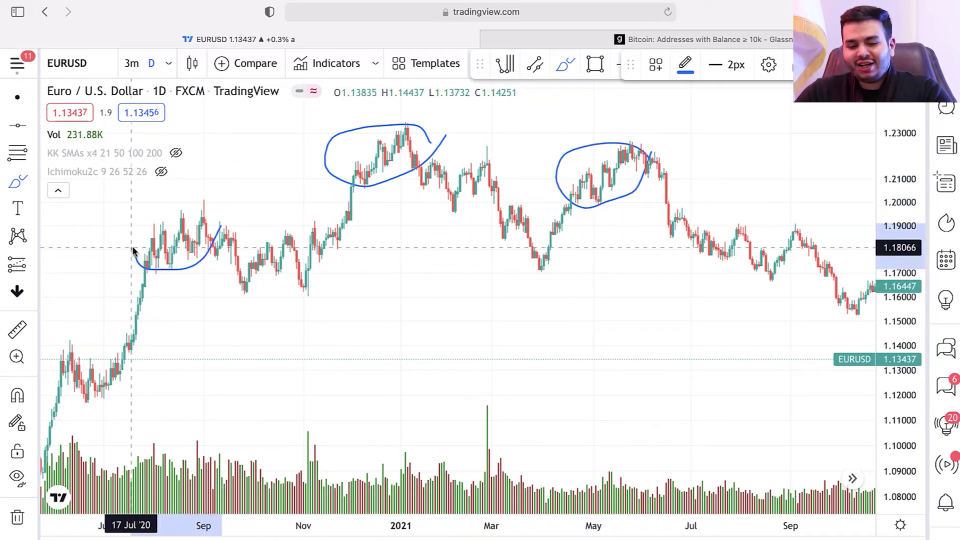
drag(134, 251, 200, 201)
- Draw a horizontal resistance line at about 1.22344 through the early 2018 and 2021 EURUSD tops
scroll(559, 296, down, 5)
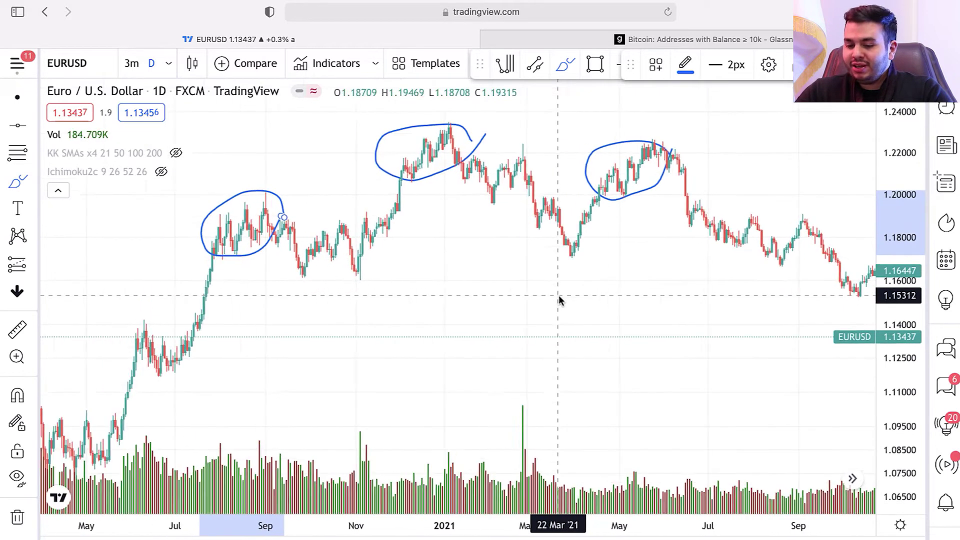
drag(642, 292, 471, 294)
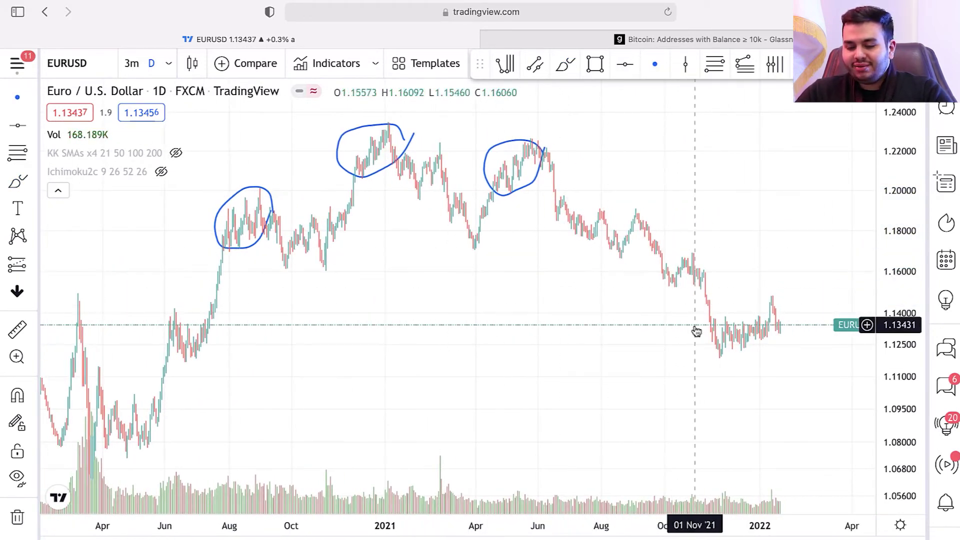
scroll(630, 285, up, 5)
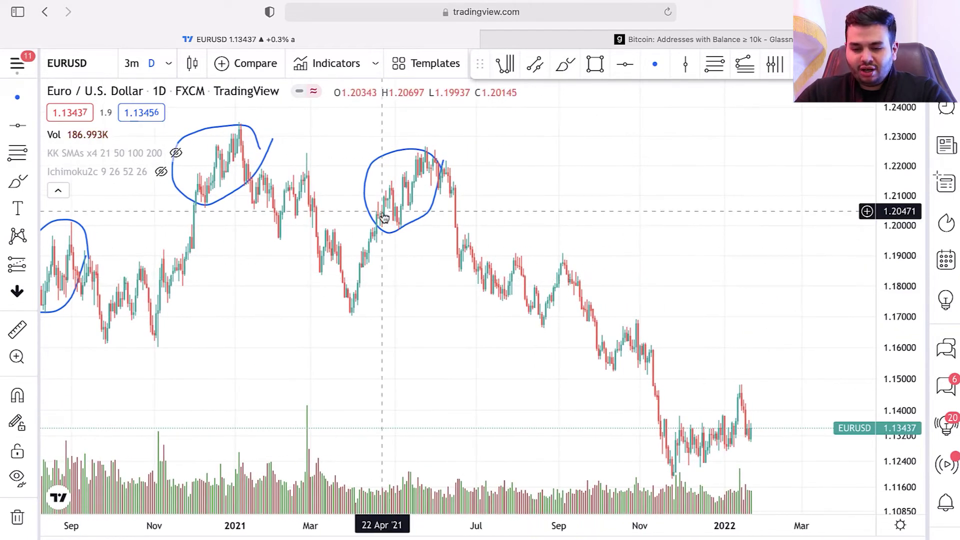
scroll(280, 217, down, 2)
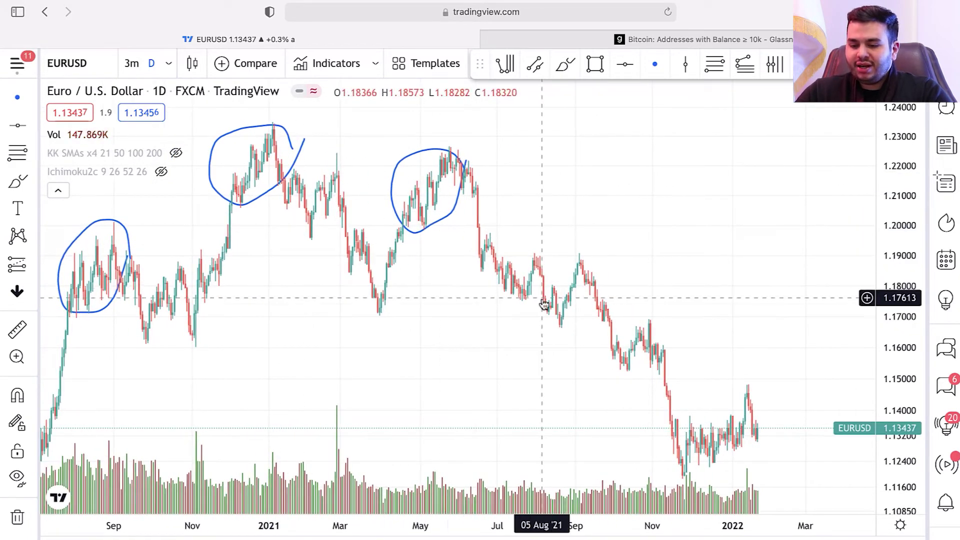
scroll(529, 293, down, 3)
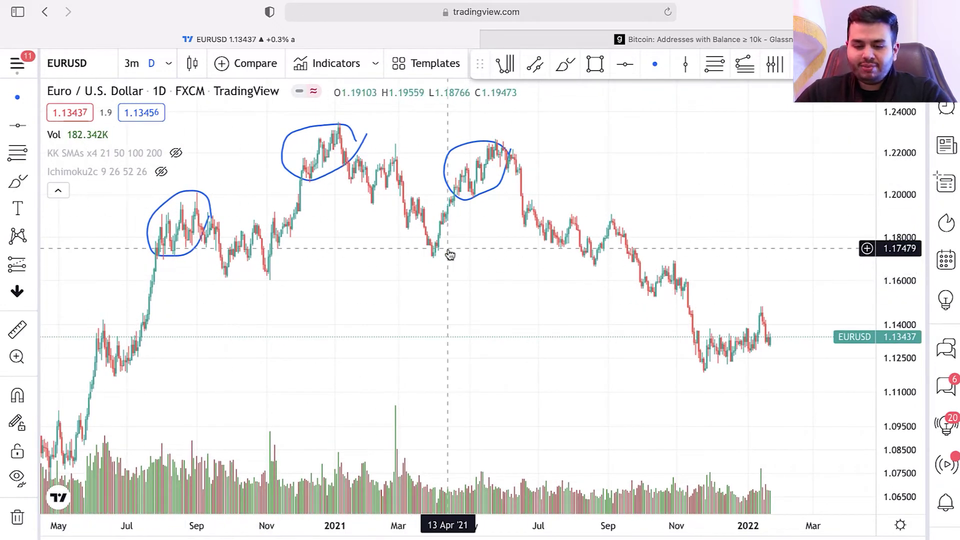
scroll(305, 259, down, 2)
scroll(309, 262, down, 4)
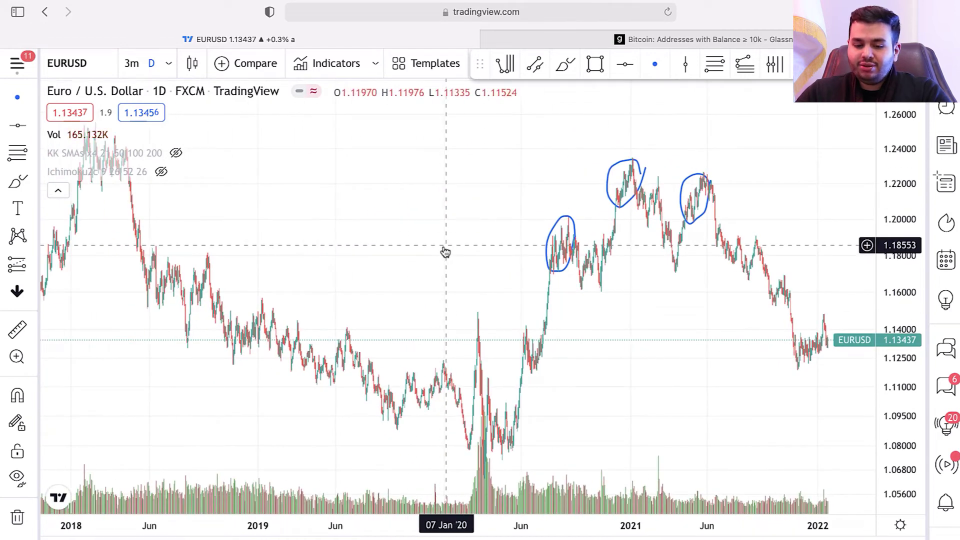
scroll(538, 233, down, 3)
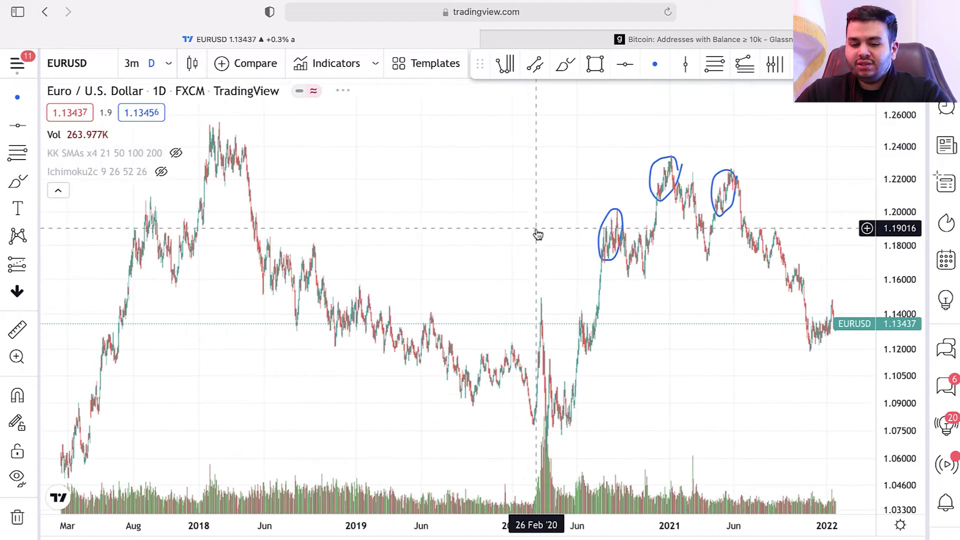
click(16, 126)
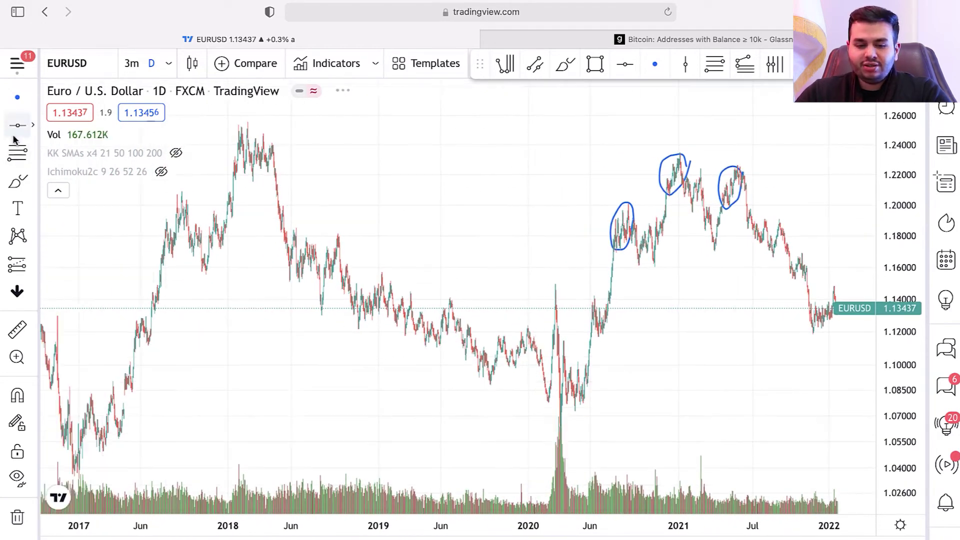
click(369, 169)
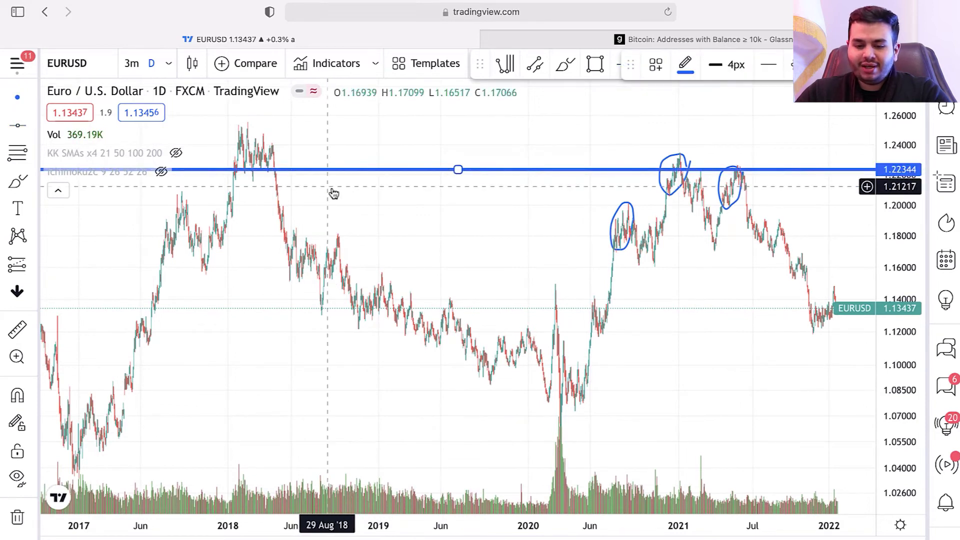
- Examine how EURUSD behaves around the resistance line, from the 2018 tops through the circled tops to the 2021 decline
scroll(377, 176, down, 2)
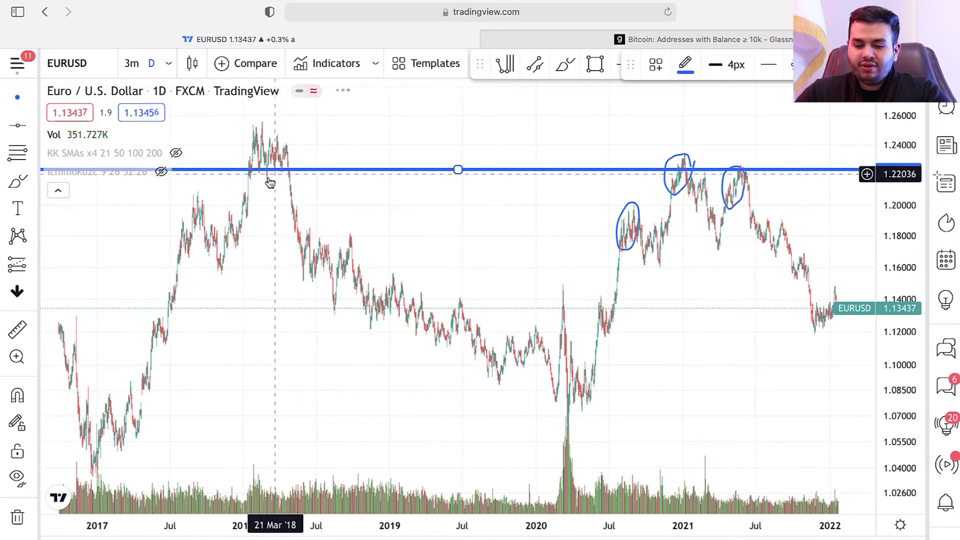
click(25, 179)
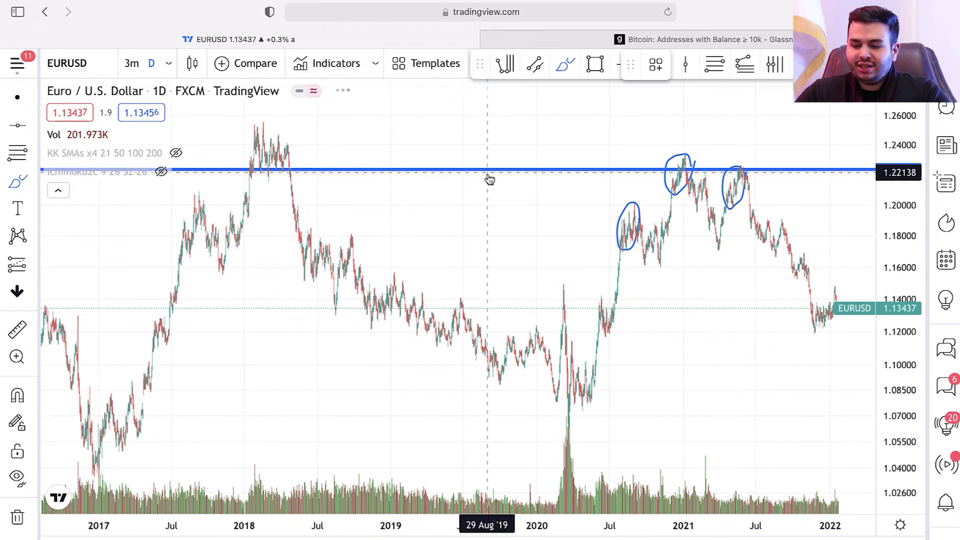
scroll(491, 180, up, 5)
scroll(491, 185, up, 3)
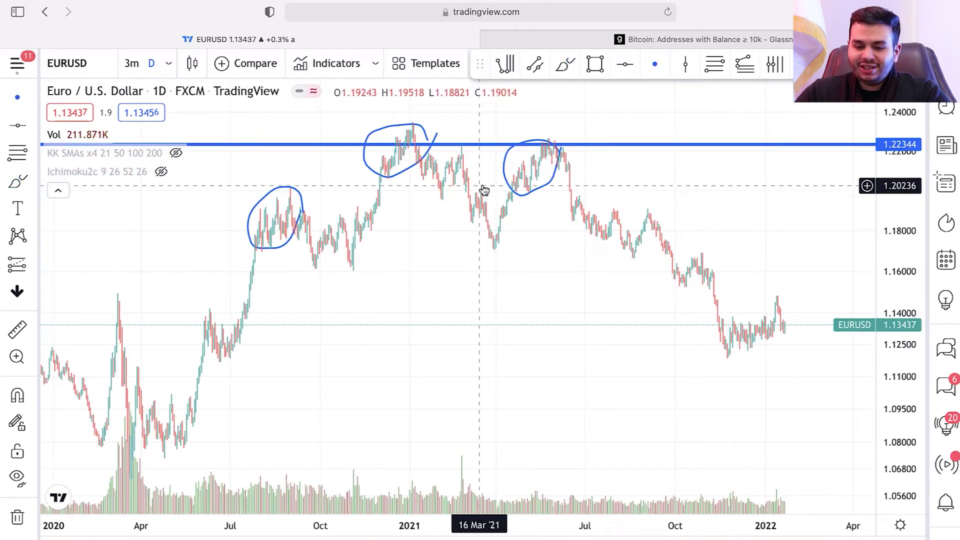
scroll(510, 195, left, 3)
scroll(489, 174, up, 2)
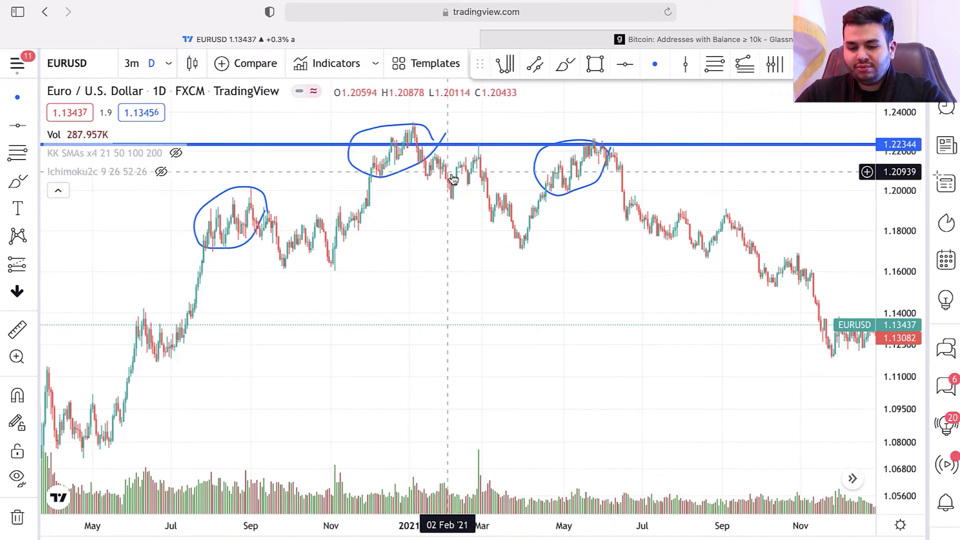
scroll(467, 185, up, 3)
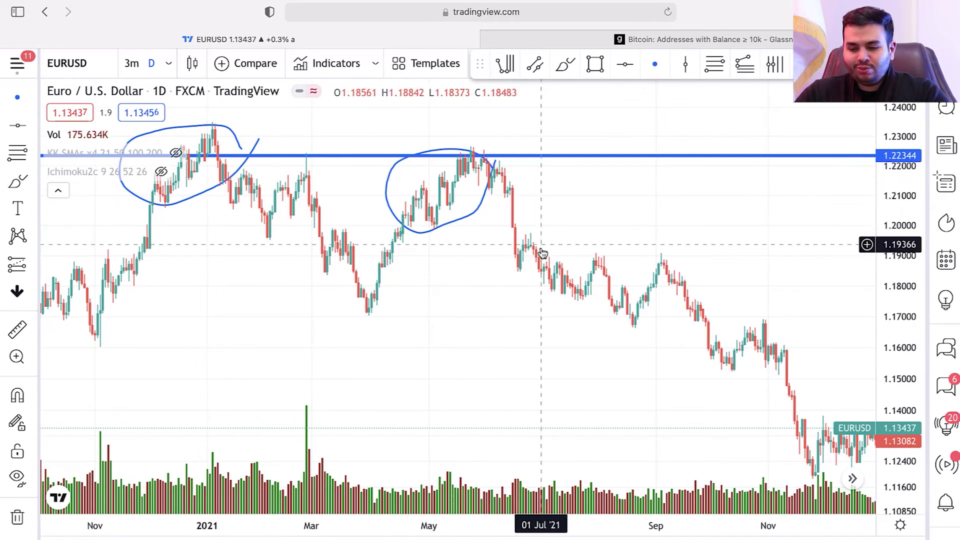
scroll(465, 225, down, 4)
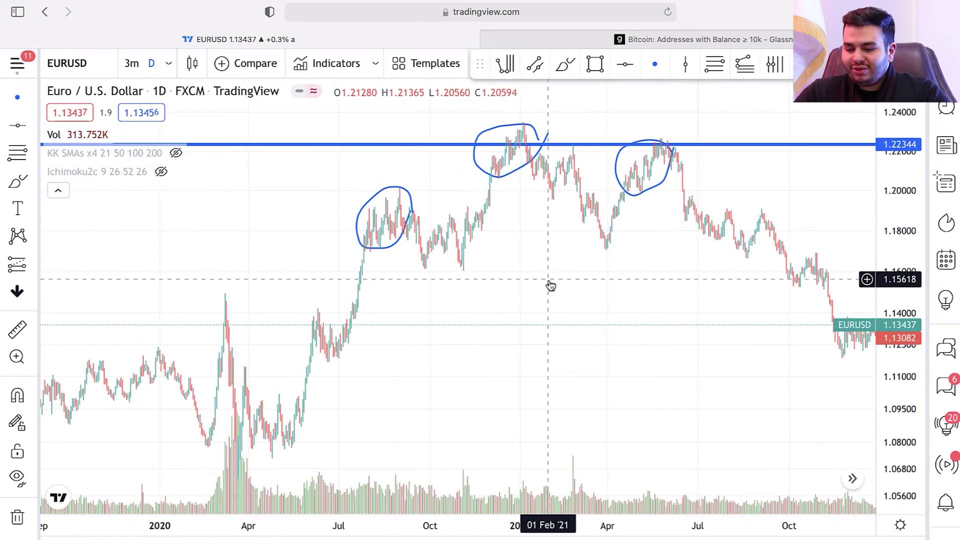
drag(550, 283, 473, 278)
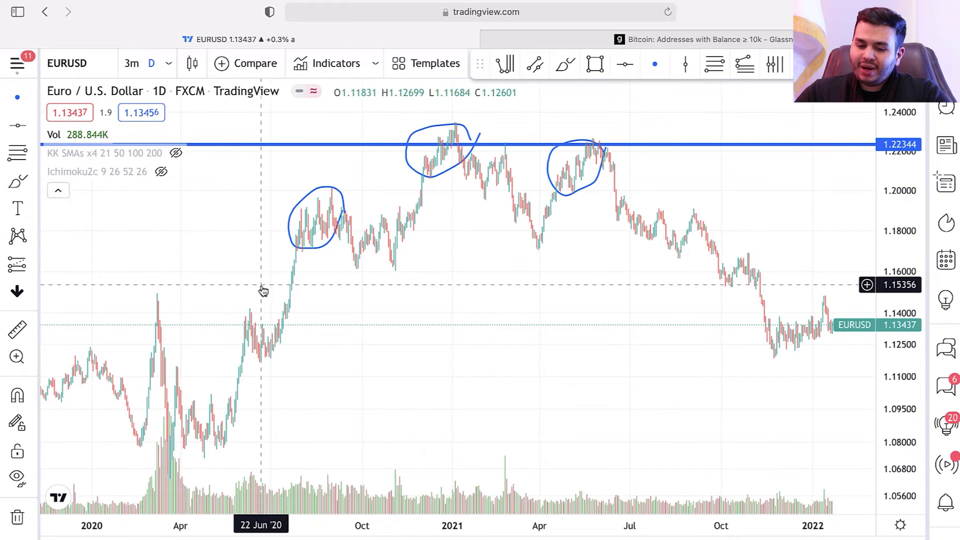
- Draw a horizontal support line at about 1.16207 along the late September and early November 2020 lows
drag(442, 279, 757, 268)
scroll(735, 268, up, 5)
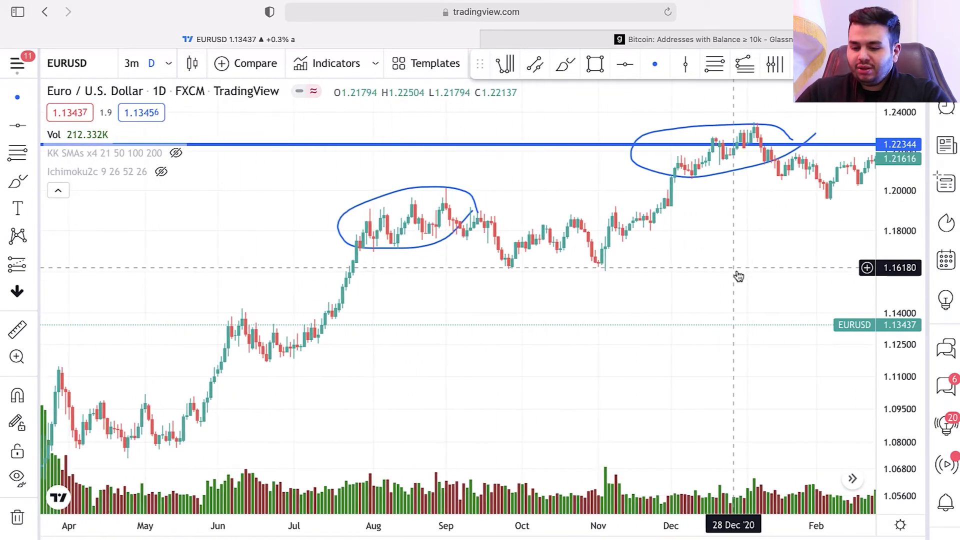
drag(892, 347, 892, 280)
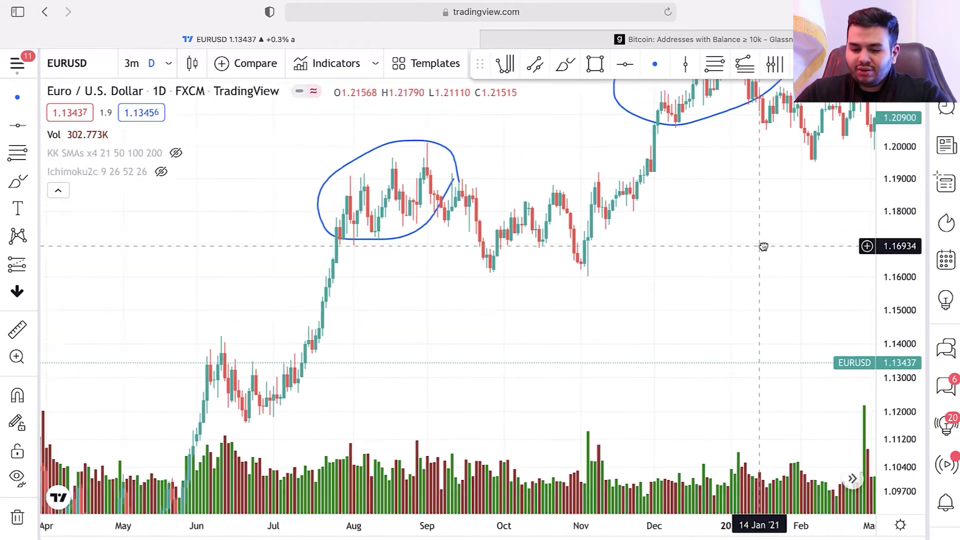
drag(762, 246, 667, 263)
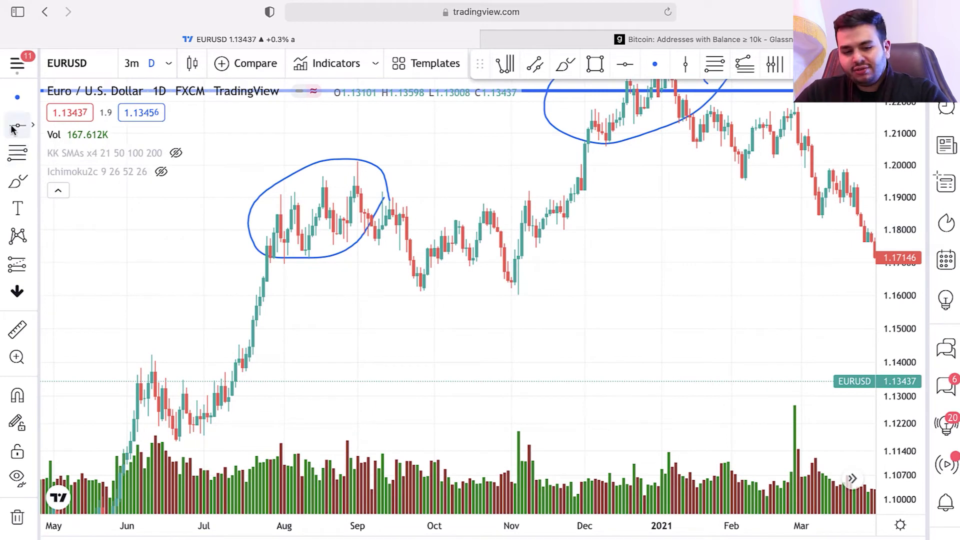
click(476, 289)
- Brush the swing from the September 2020 low through the October high and November low to early December, with arrows at the November low
drag(467, 344, 607, 321)
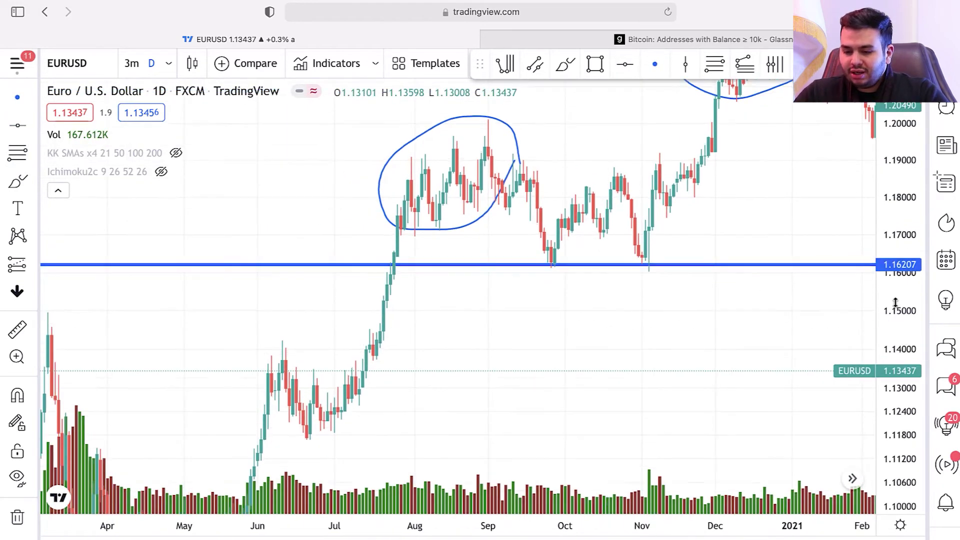
drag(775, 270, 295, 325)
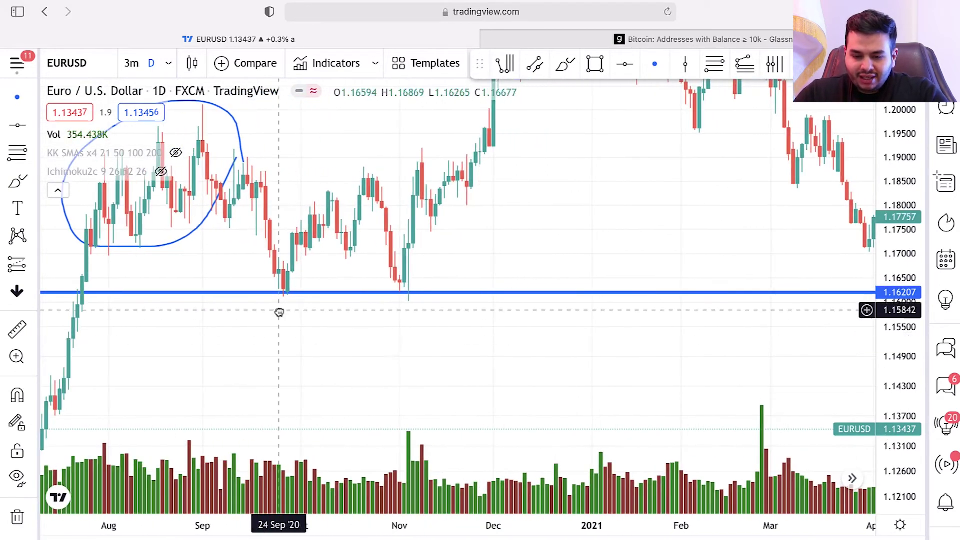
drag(281, 295, 364, 181)
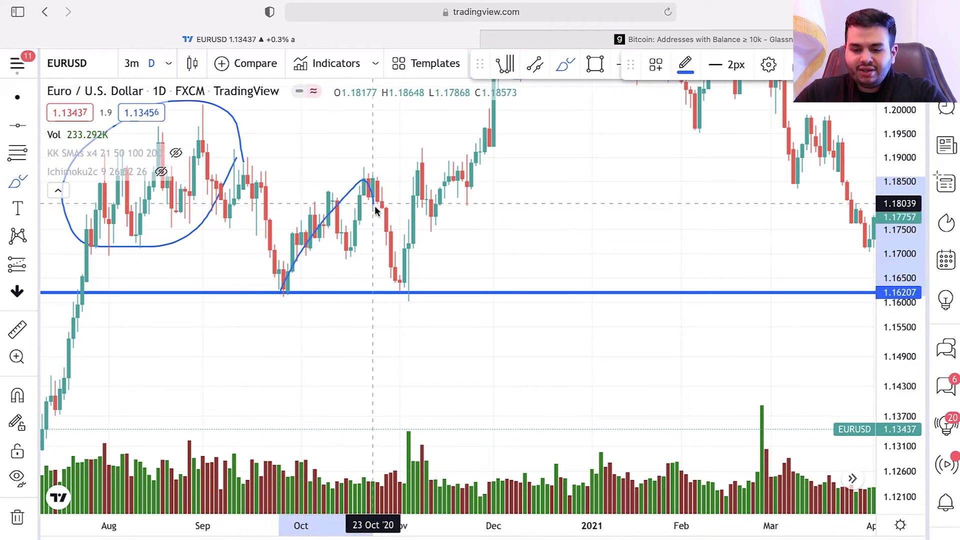
drag(388, 286, 488, 339)
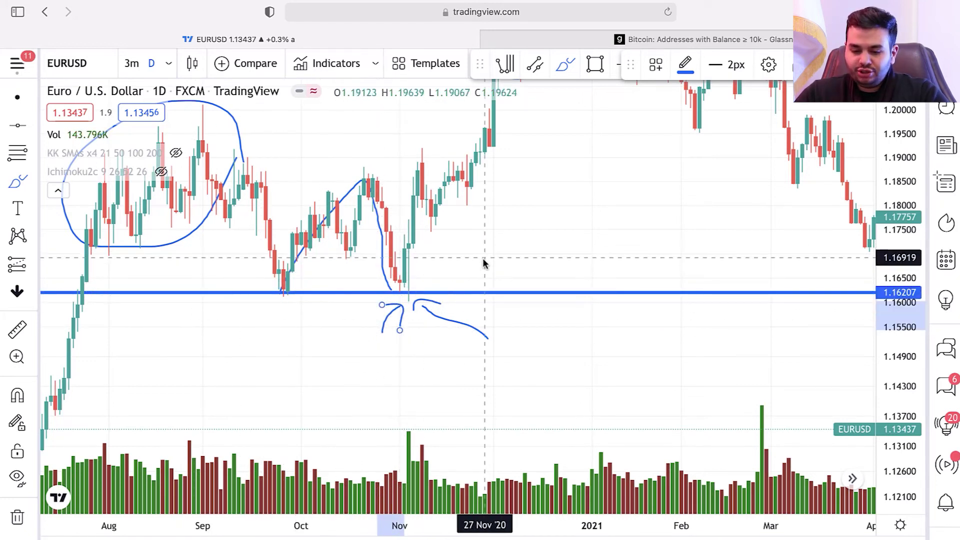
drag(404, 289, 493, 128)
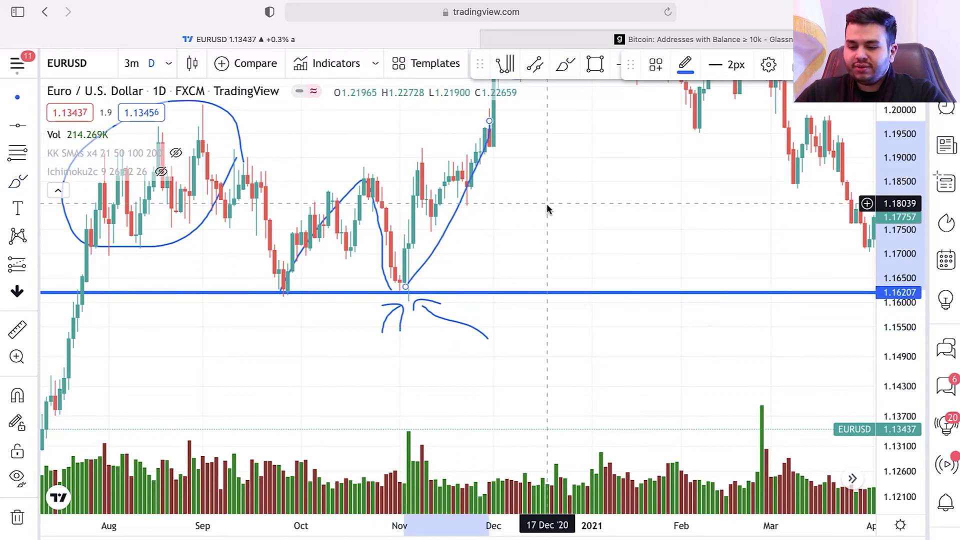
- Remove all drawings from the EURUSD chart
scroll(550, 199, right, 2)
drag(553, 195, 400, 324)
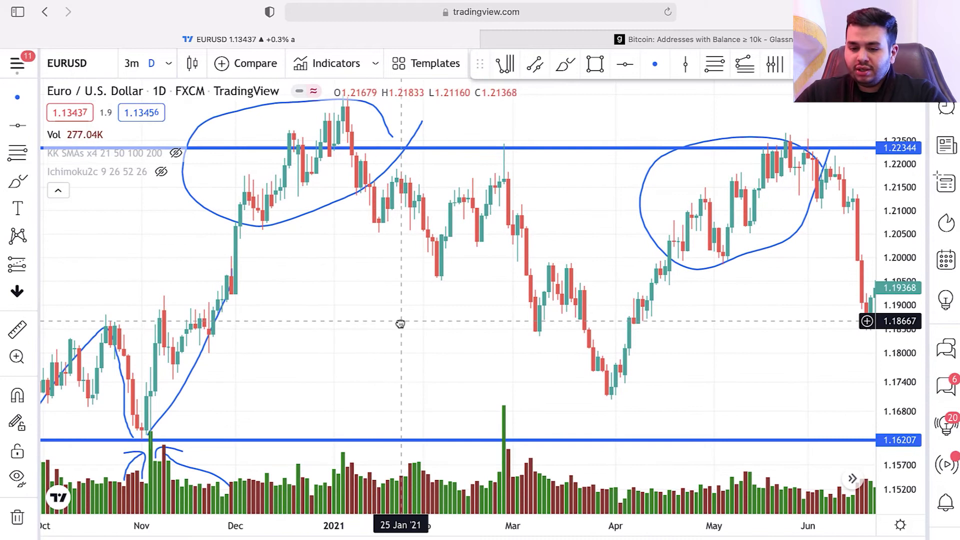
click(18, 517)
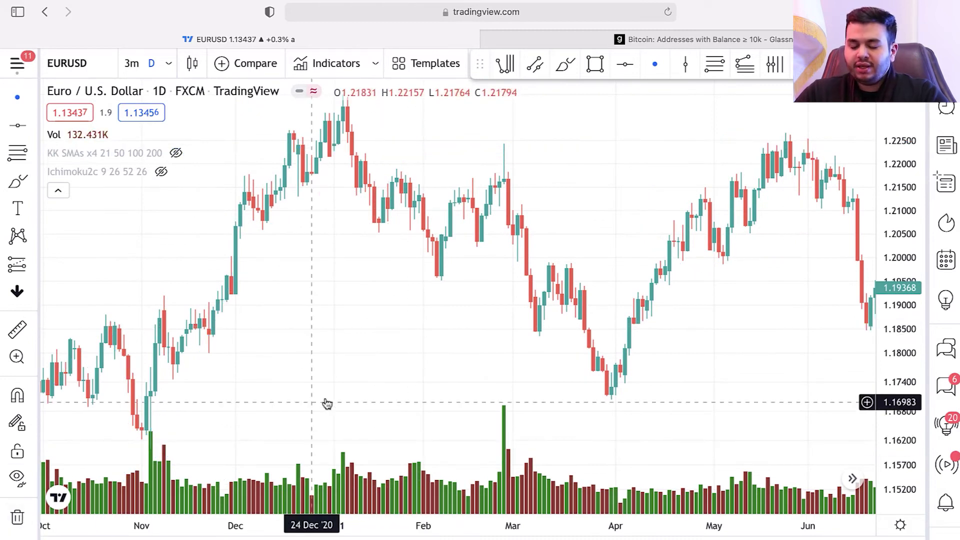
- Draw a horizontal resistance line at about 1.21810 through the late January and late February 2021 highs
drag(447, 343, 375, 343)
mouse_move(131, 157)
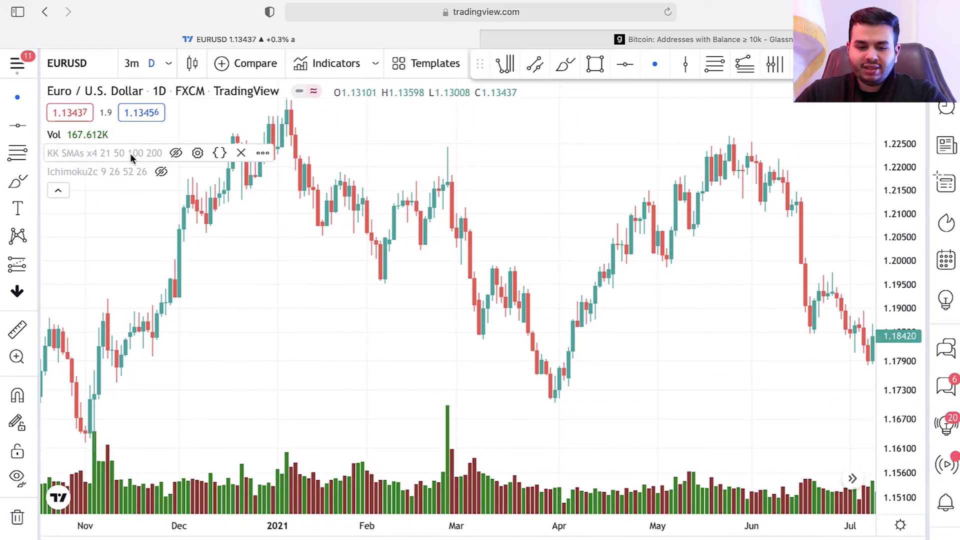
click(437, 177)
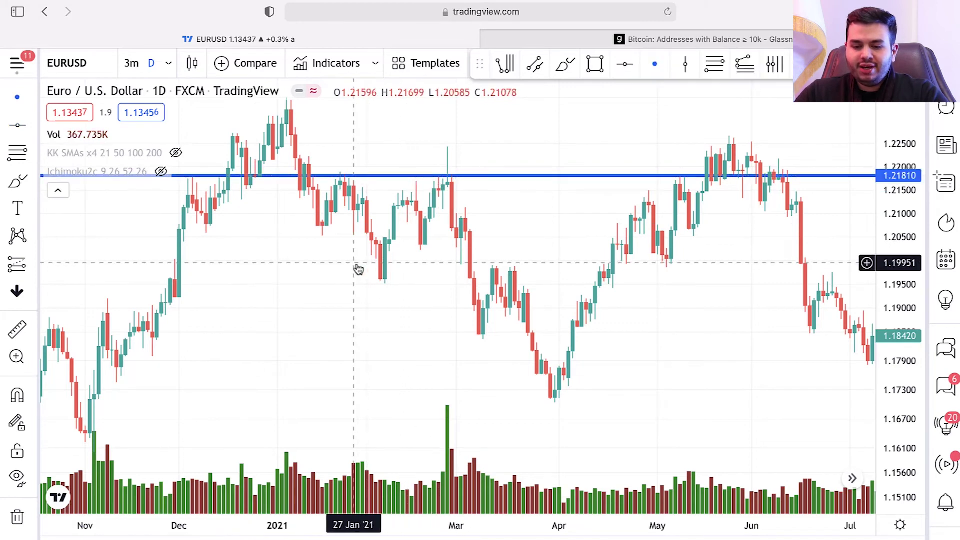
- Brush marks at the January and February 2021 highs along the resistance line, plus an arrow down to the late March low
drag(375, 136, 342, 176)
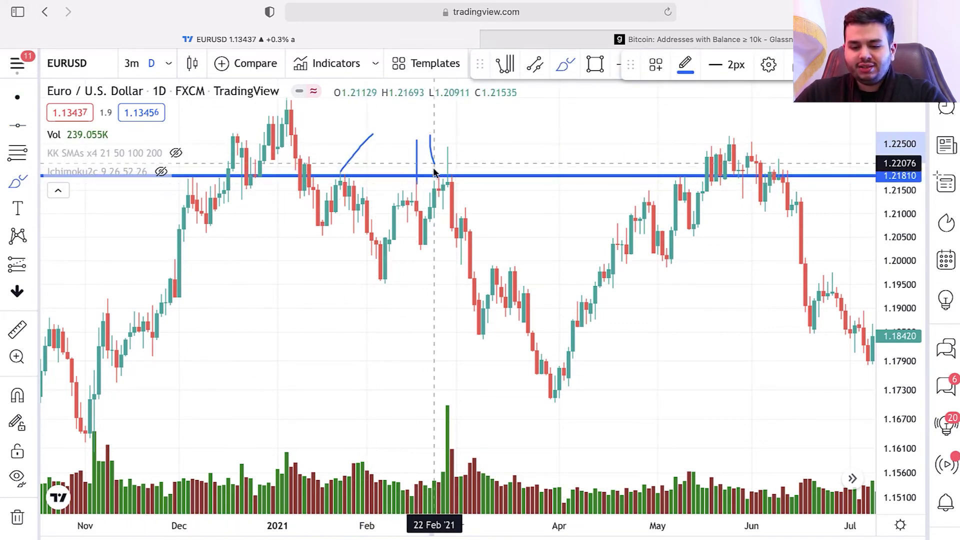
drag(493, 152, 455, 163)
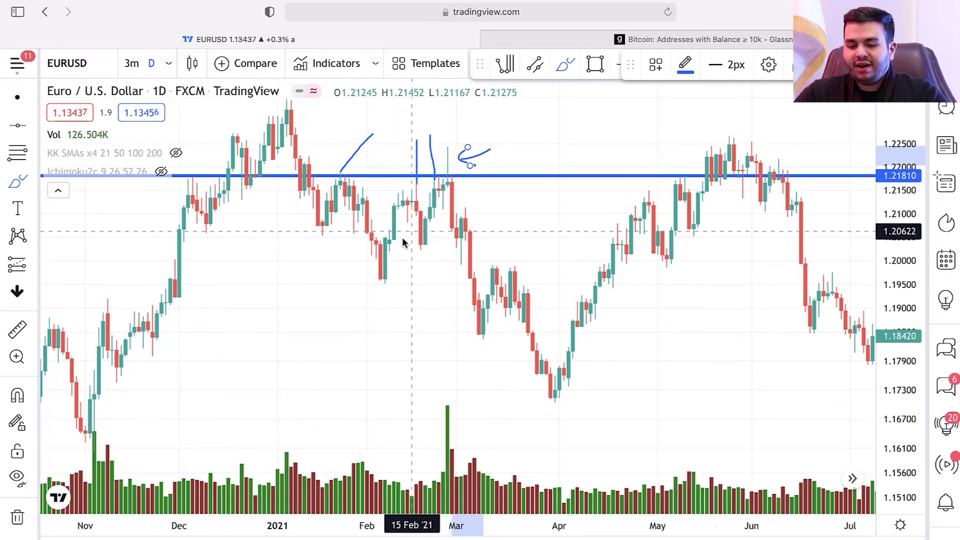
mouse_move(449, 184)
mouse_down()
mouse_move(556, 395)
mouse_move(567, 390)
mouse_move(524, 398)
mouse_up()
- Clear the existing drawings and draw a horizontal support line at about 1.17078 along the late March and August 2021 lows
drag(718, 343, 541, 333)
scroll(555, 326, down, 3)
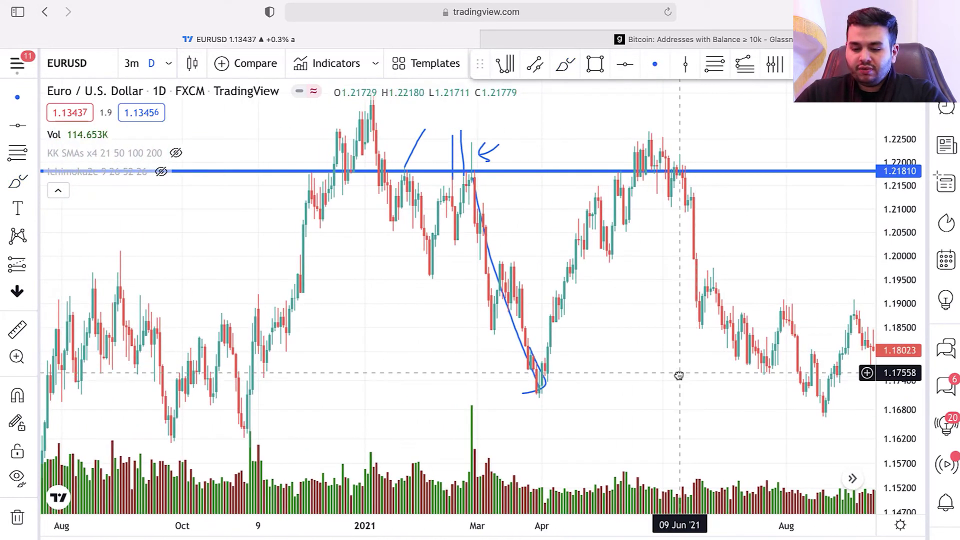
scroll(698, 377, right, 3)
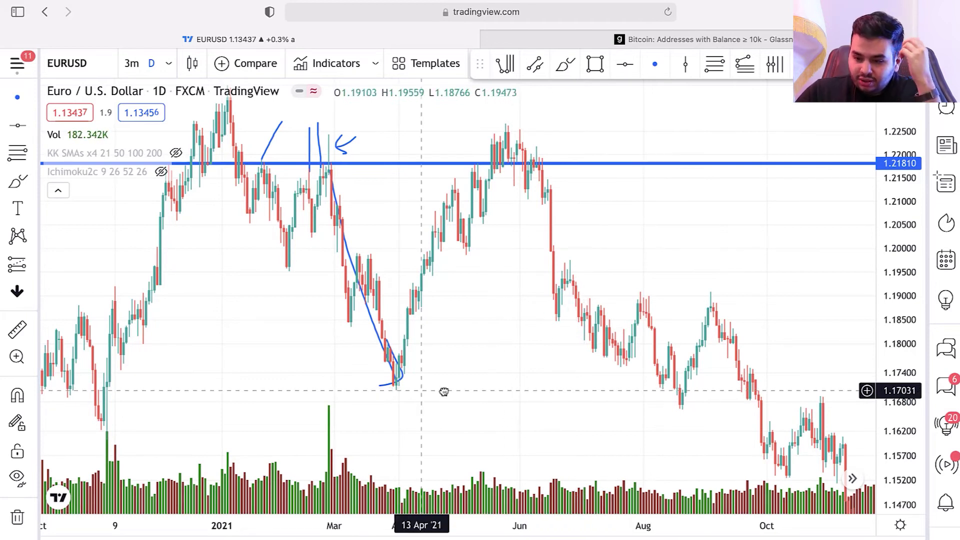
click(6, 512)
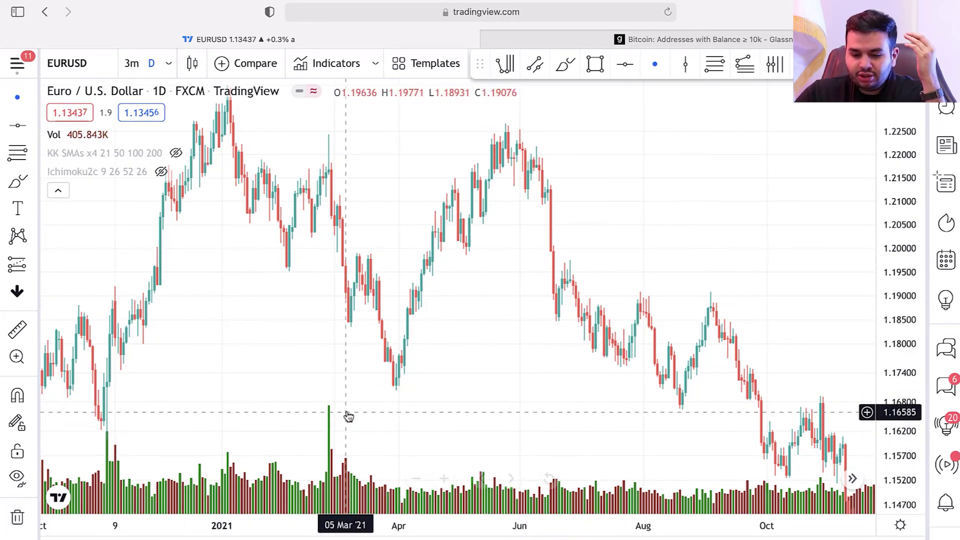
click(17, 125)
click(505, 393)
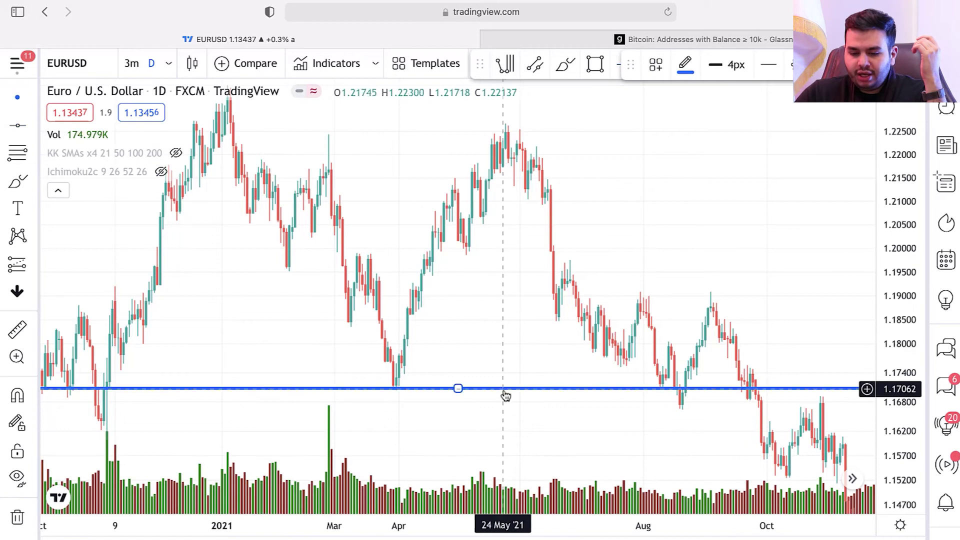
- Brush an arrow to the early August 2021 low and trace the swing through the mid-August high and the 20 August low
mouse_move(543, 416)
mouse_down()
mouse_move(646, 388)
mouse_move(673, 346)
mouse_up()
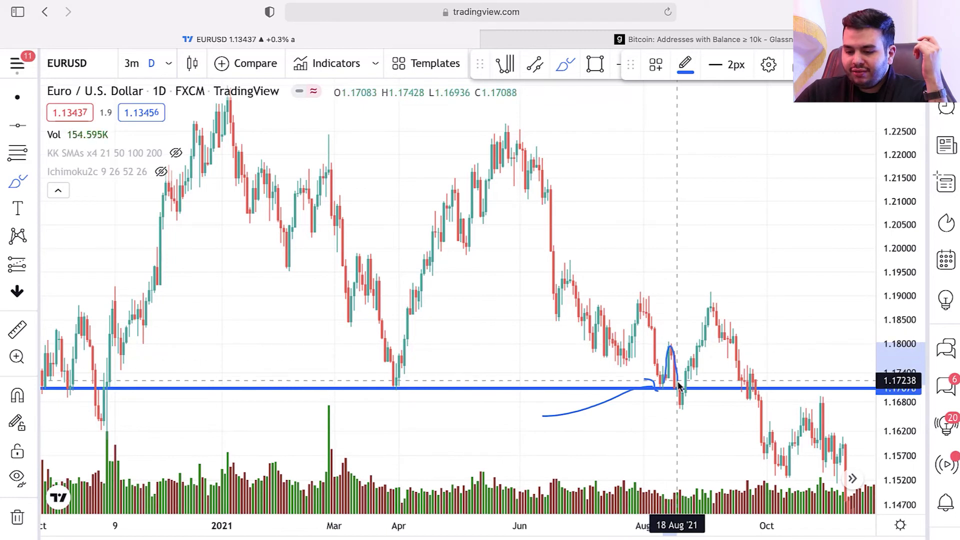
drag(680, 406, 696, 359)
- Delete the brushed swing over the mid-to-late August 2021 candles, keeping the arrow and the support line
scroll(697, 361, up, 5)
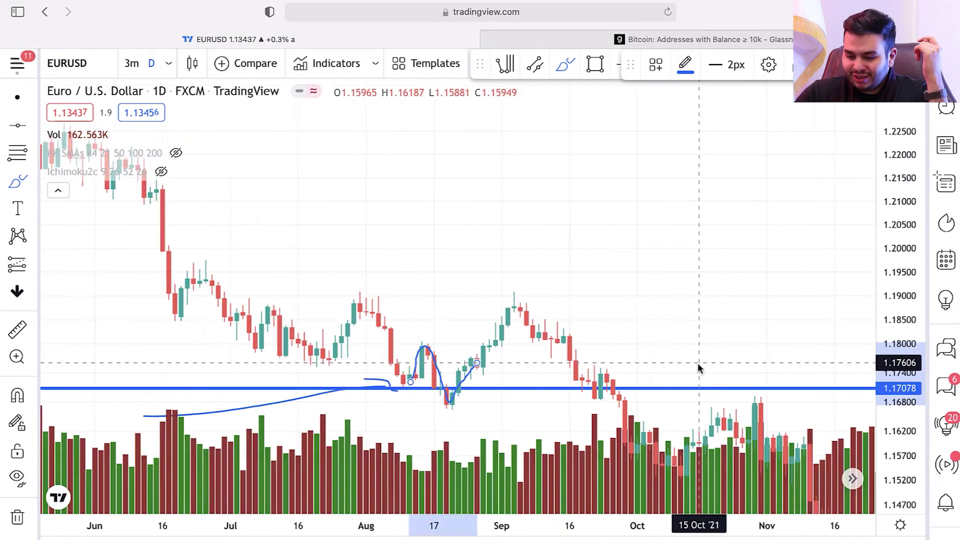
scroll(660, 358, down, 4)
drag(880, 360, 567, 337)
drag(502, 350, 643, 345)
key(Delete)
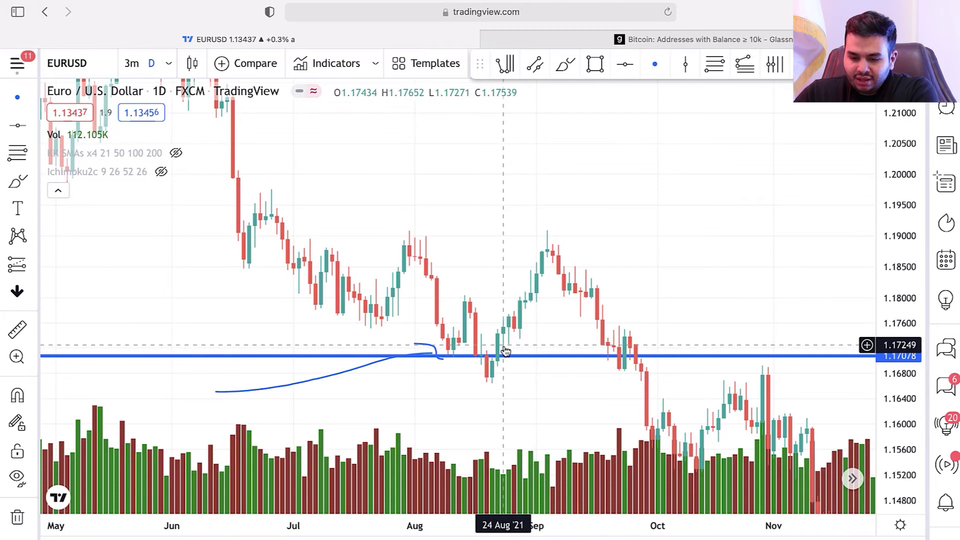
- Brush a stroke down to the support line near 20 August 2021 and another up to the early September high
click(18, 182)
drag(467, 258, 484, 317)
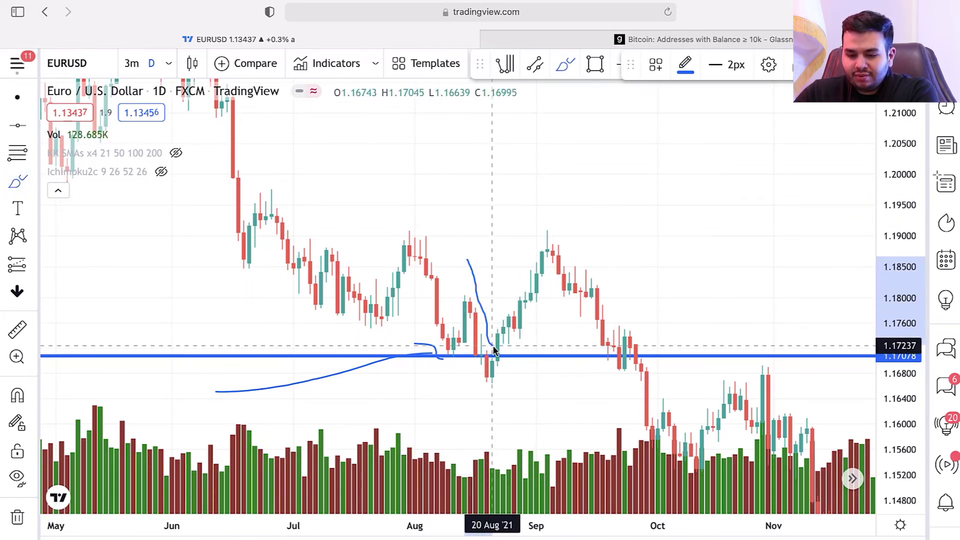
mouse_move(498, 358)
mouse_down()
mouse_move(542, 289)
mouse_move(553, 234)
mouse_up()
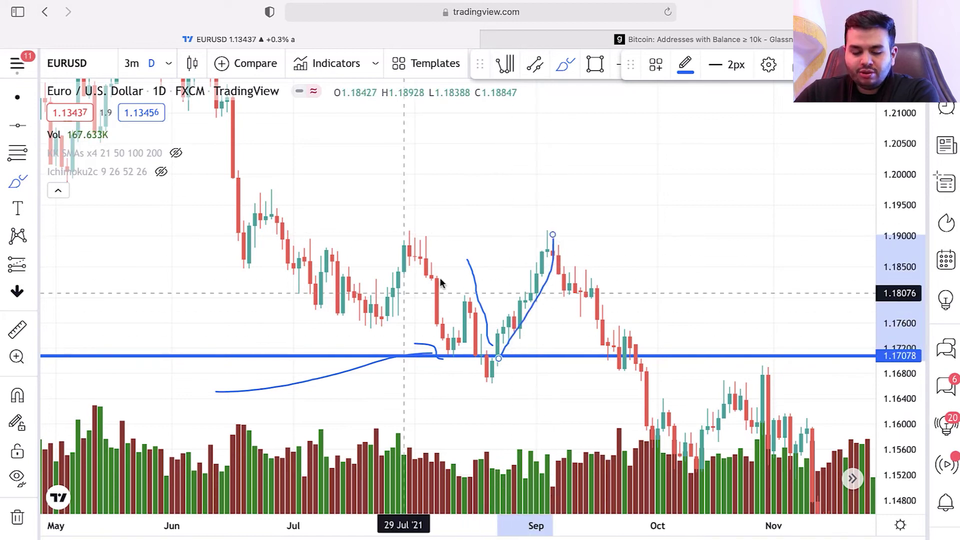
- Remove all drawings and measure the price rise from 24 August to 3 September 2021
click(18, 515)
click(11, 329)
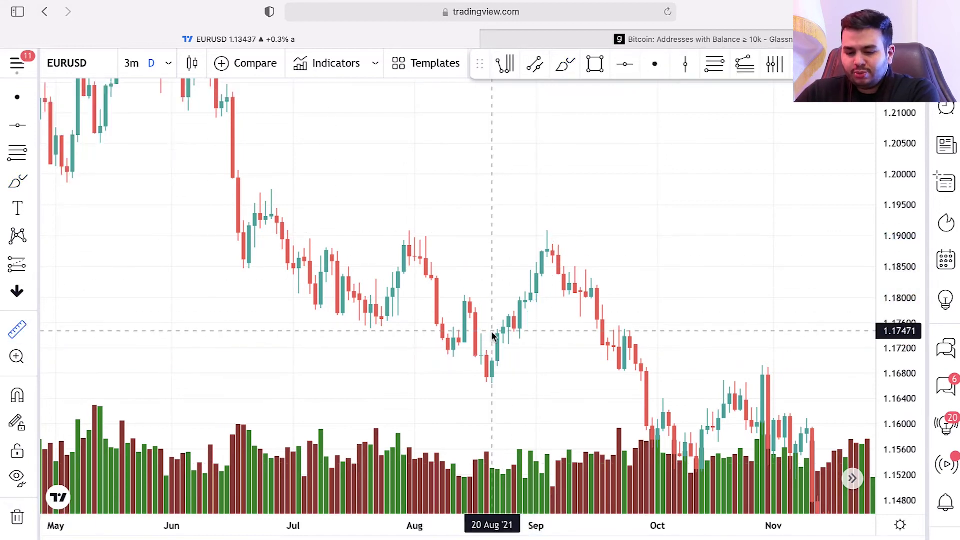
click(503, 344)
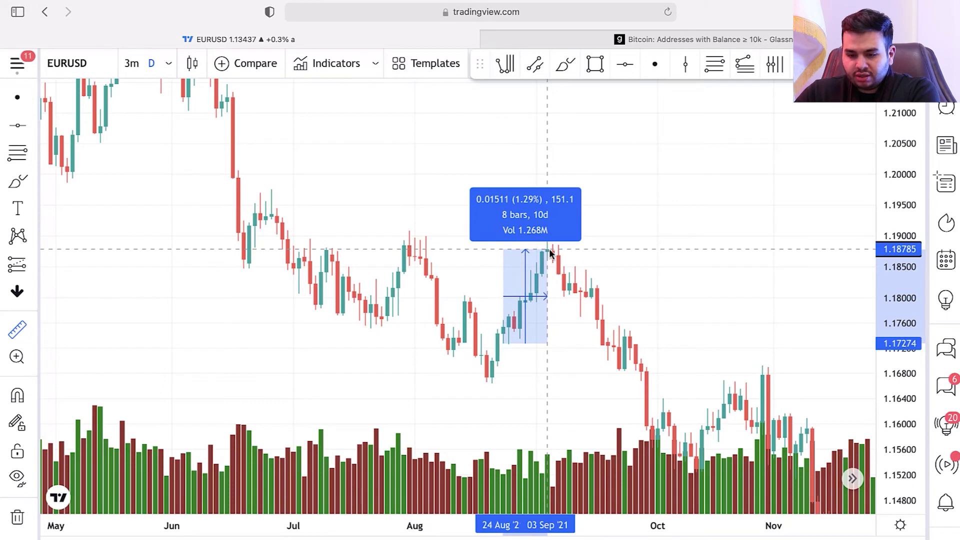
click(532, 278)
scroll(659, 286, down, 5)
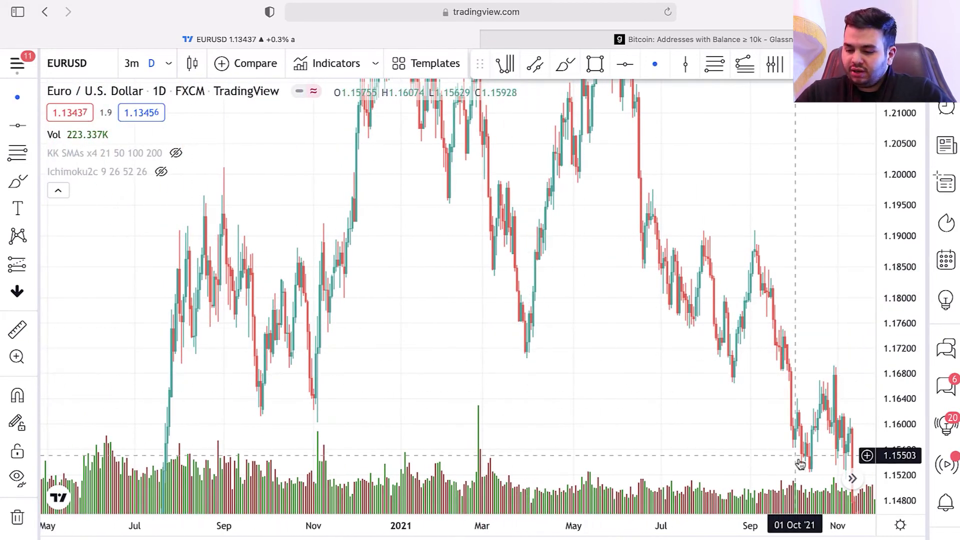
scroll(707, 387, down, 5)
drag(707, 388, 592, 387)
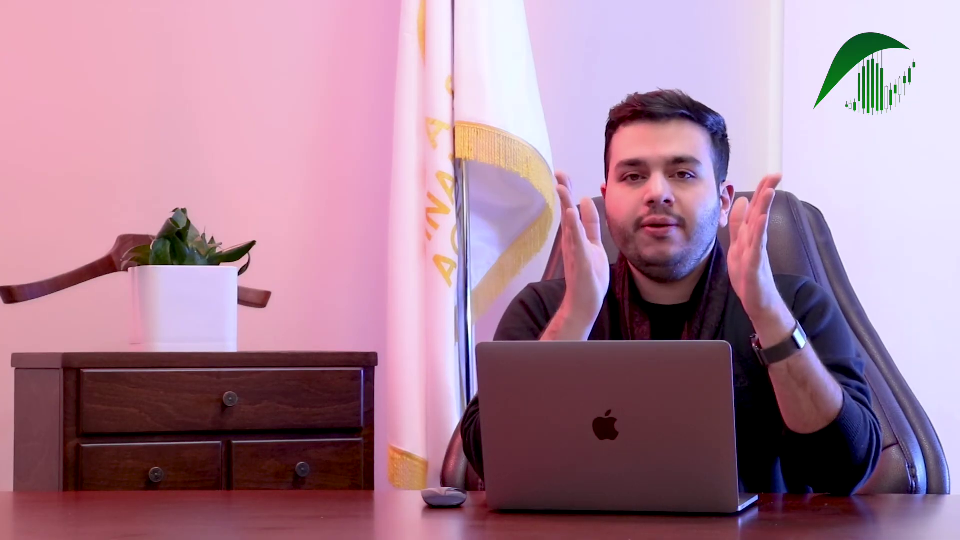